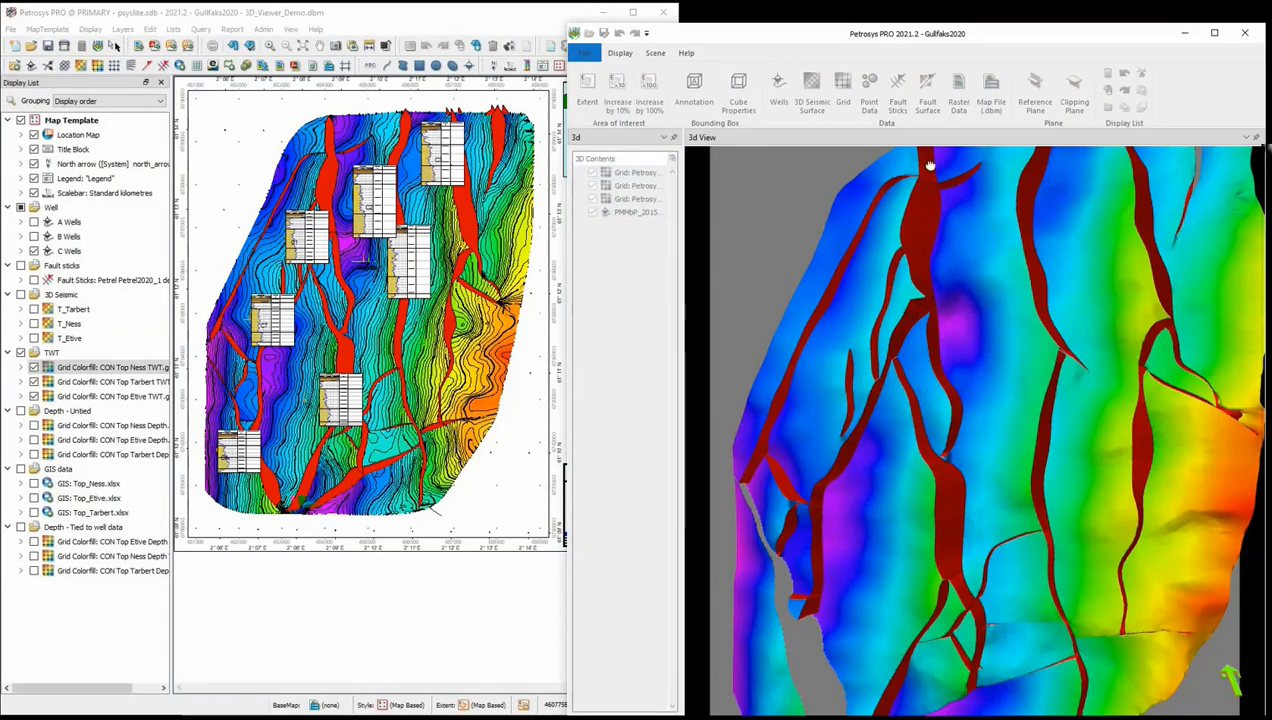
Step: Group the three grids in the 3D contents into a folder named TWT
drag(988, 42, 985, 25)
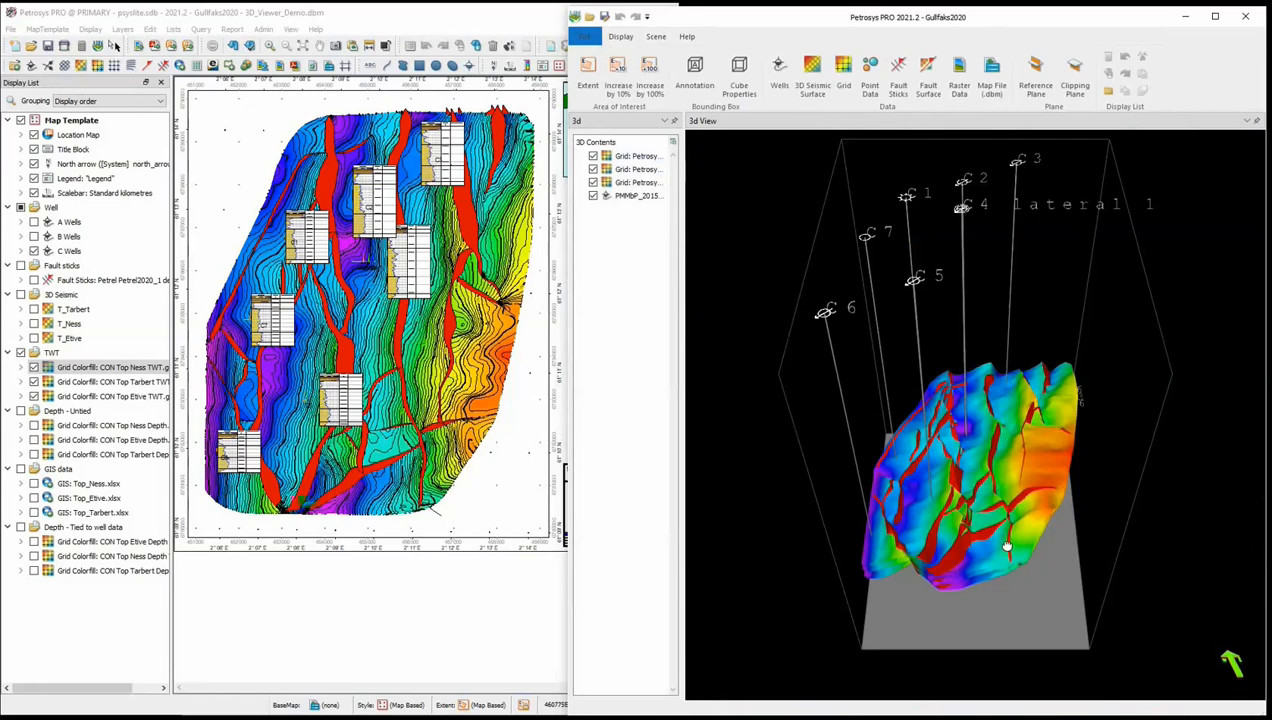
drag(1007, 547, 872, 466)
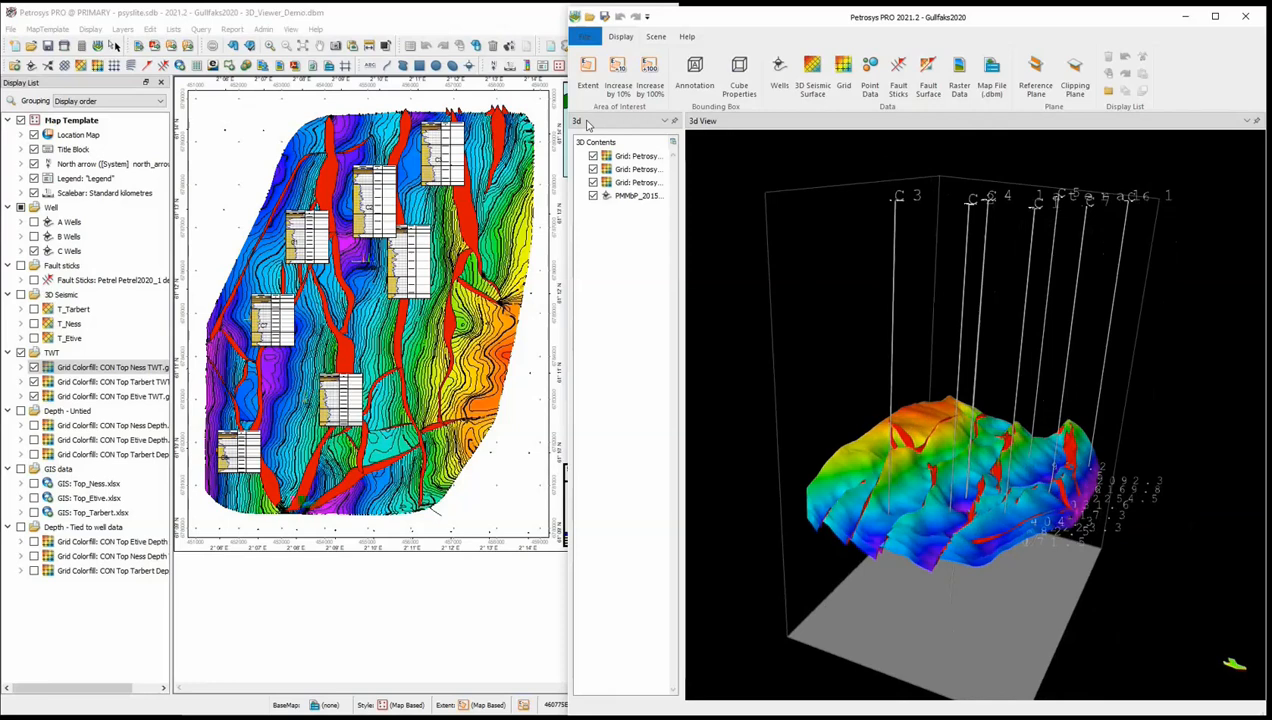
shift+click(627, 158)
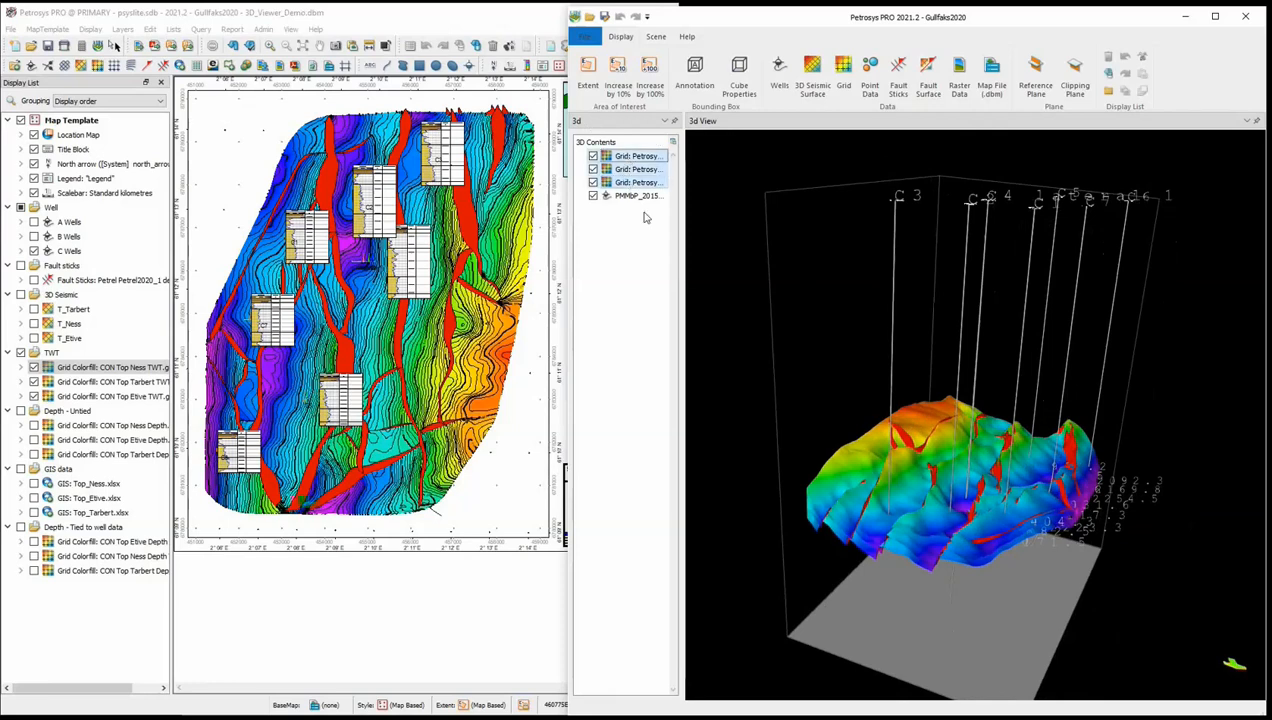
right_click(627, 158)
click(667, 261)
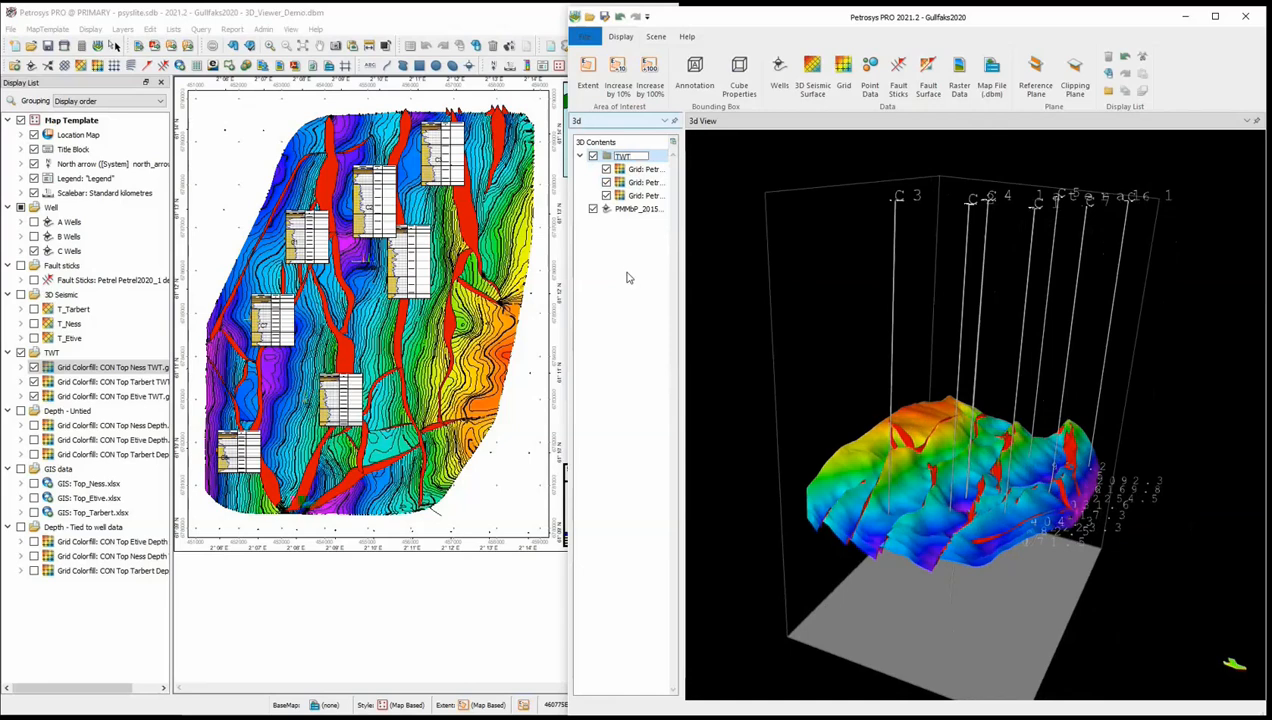
key(Return)
Step: Move the TWT folder below the PMMbP_2015 wells layer in the 3D contents
click(630, 208)
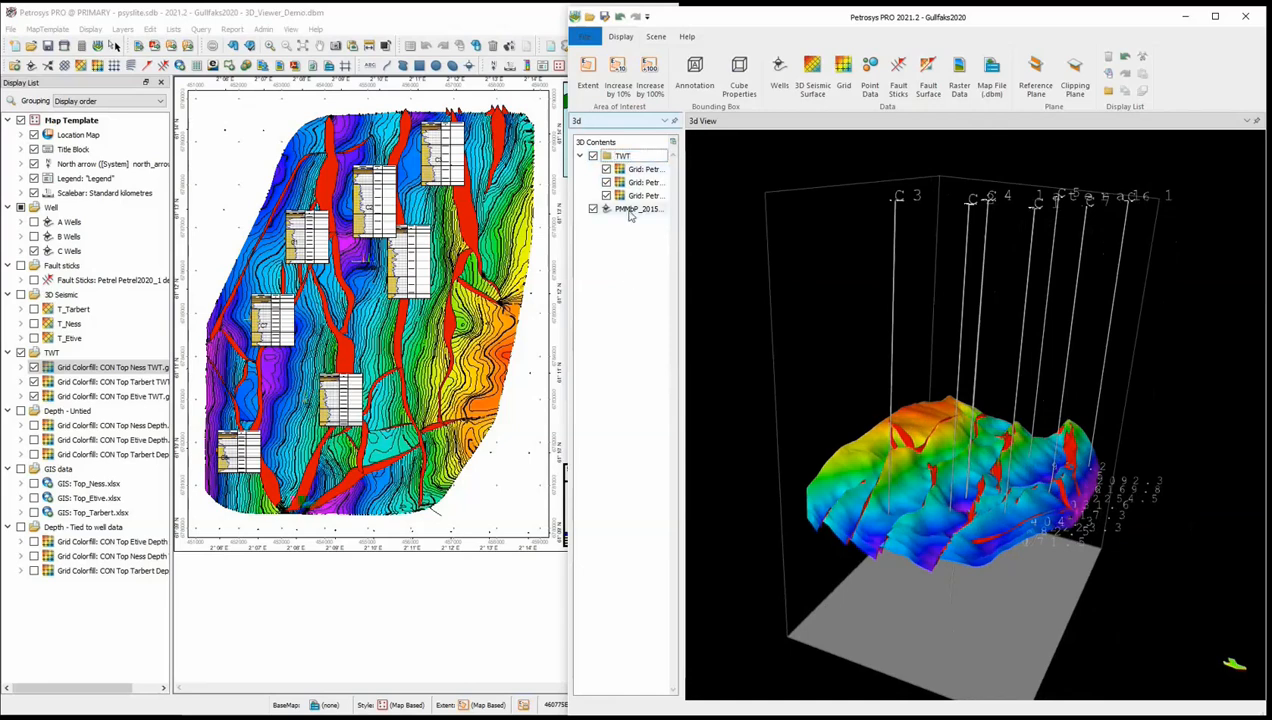
click(629, 156)
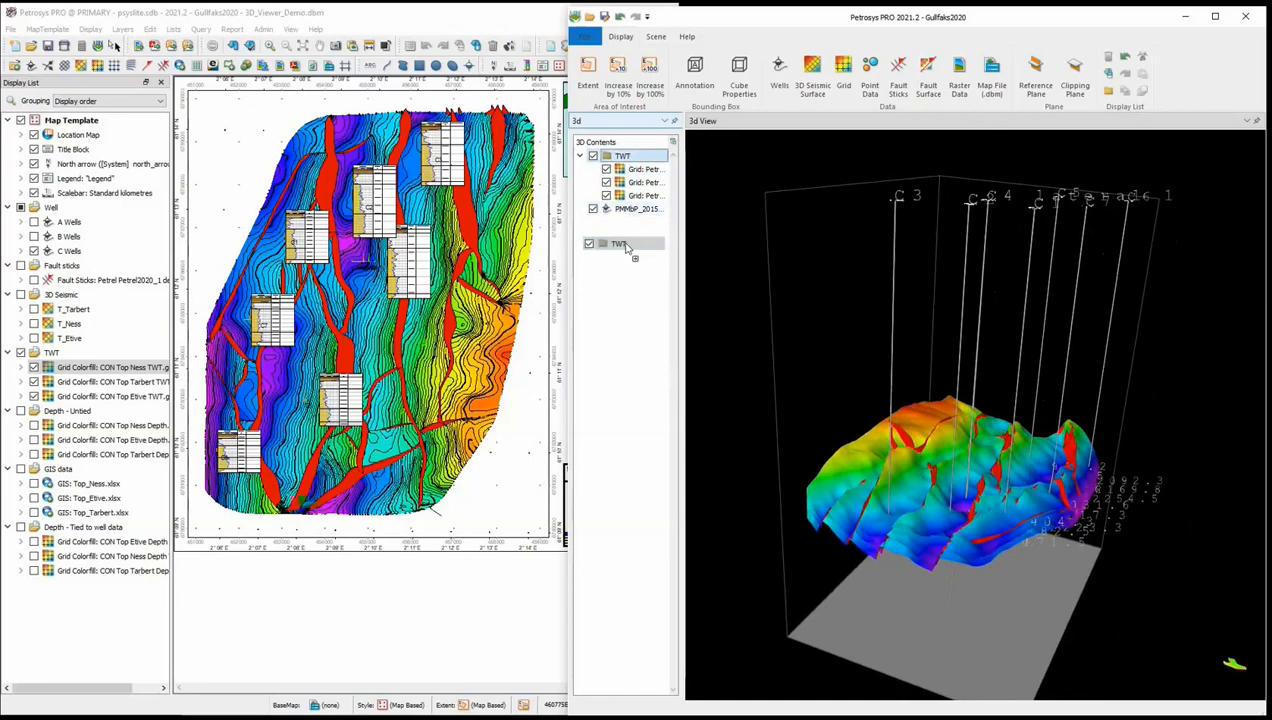
drag(629, 156, 630, 238)
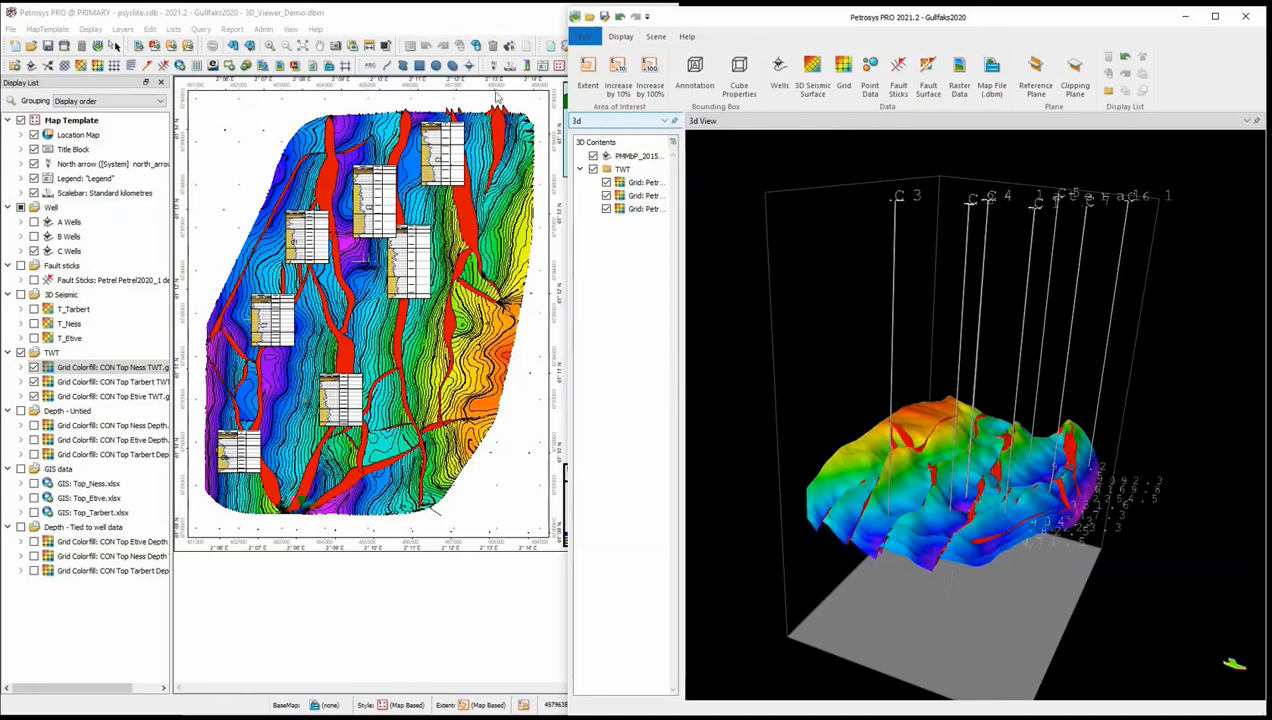
Step: Set the 3D viewer's vertical units preference to the Time domain in seconds
click(656, 38)
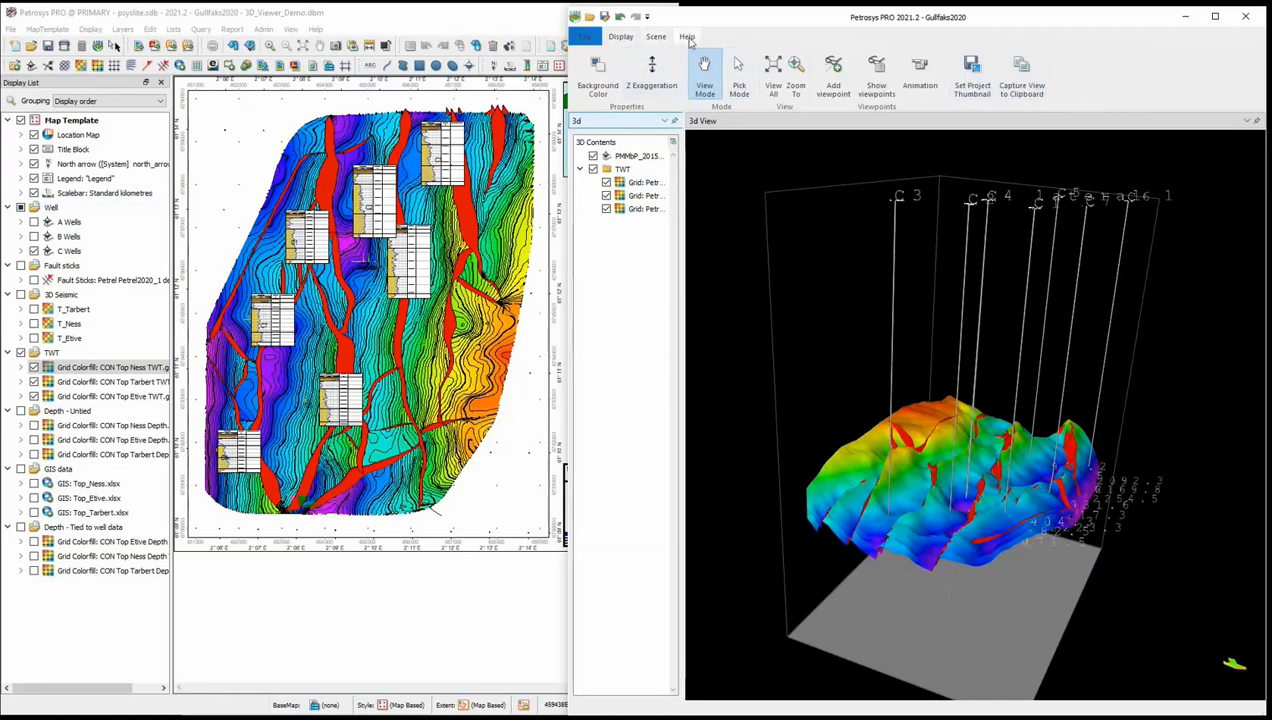
click(687, 37)
click(585, 37)
mouse_move(622, 240)
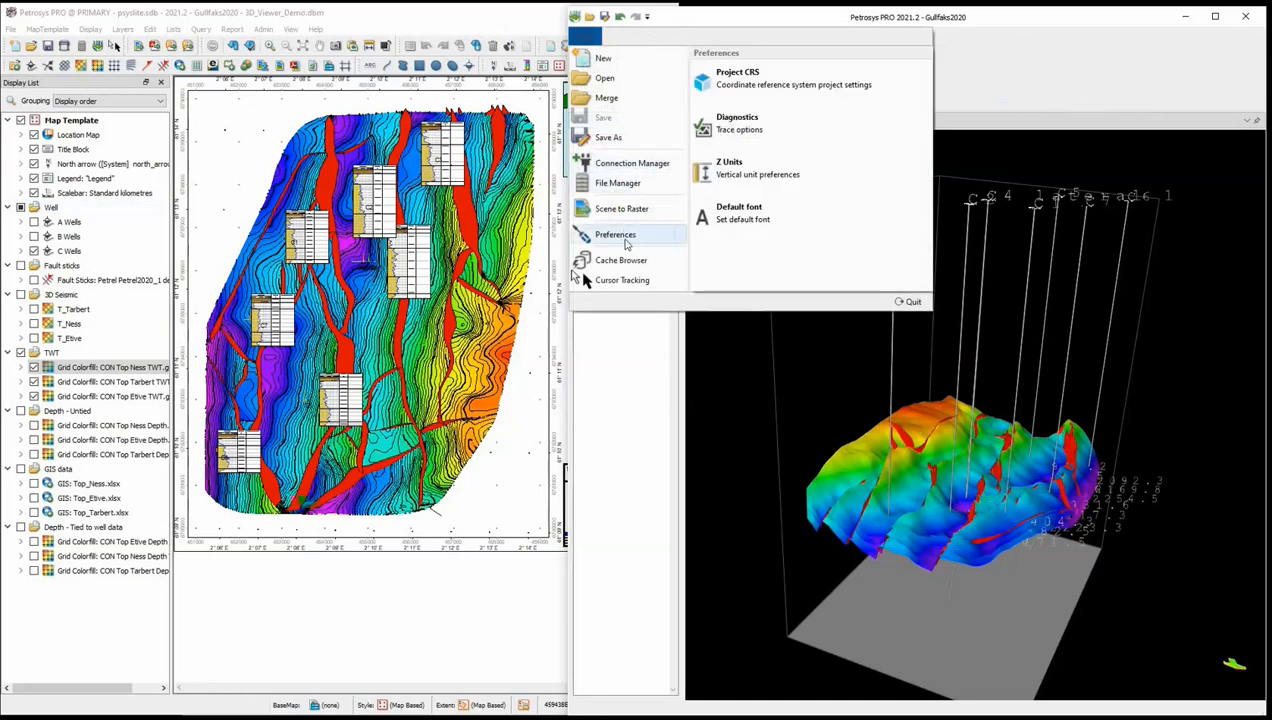
click(758, 177)
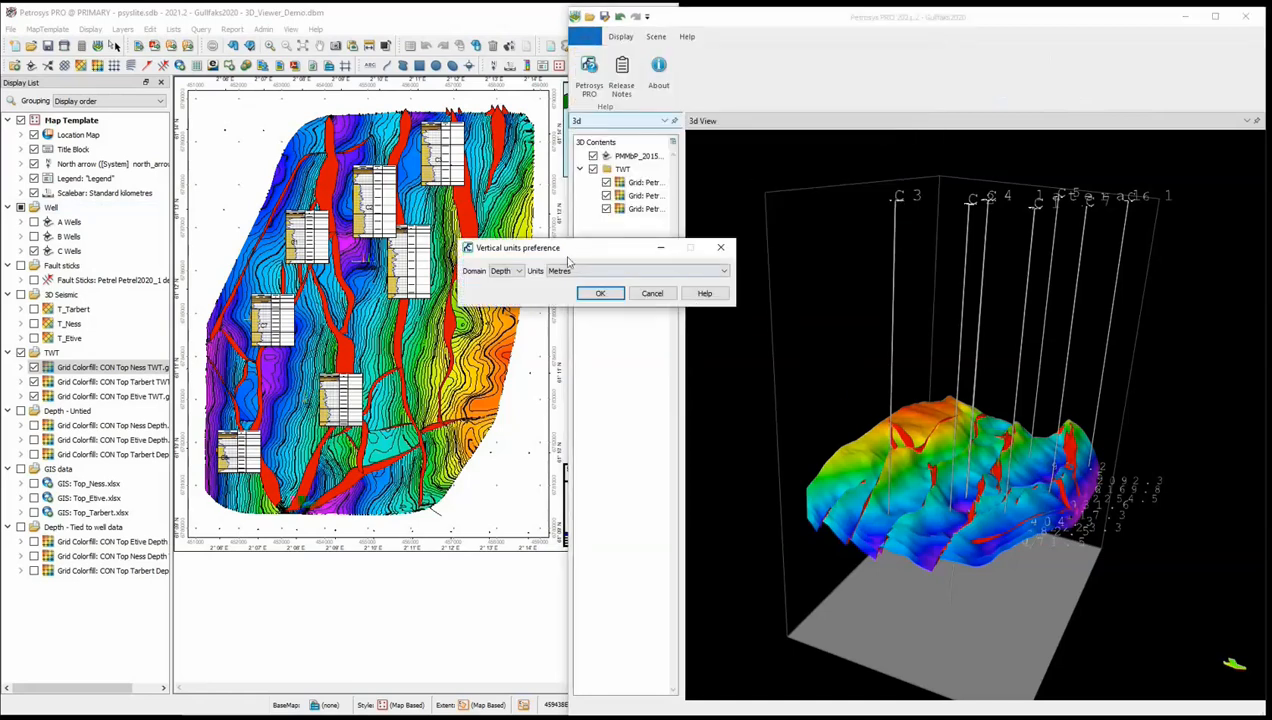
click(507, 271)
click(510, 293)
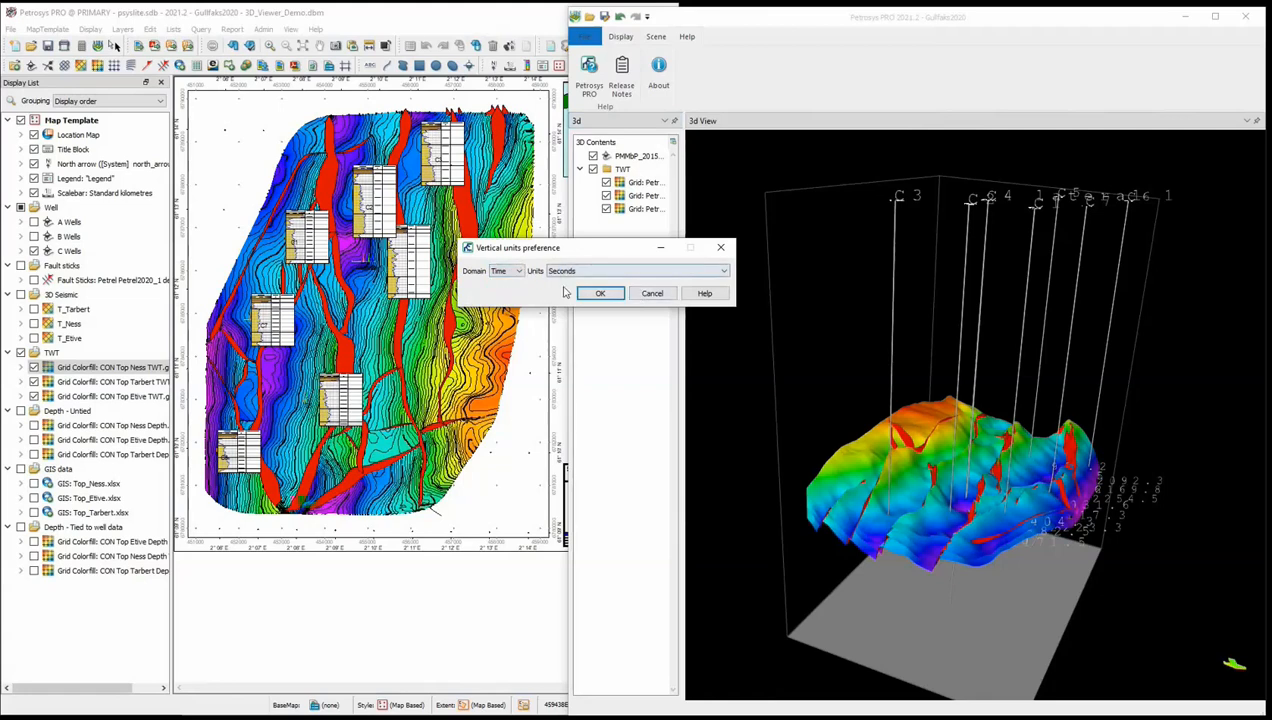
click(618, 296)
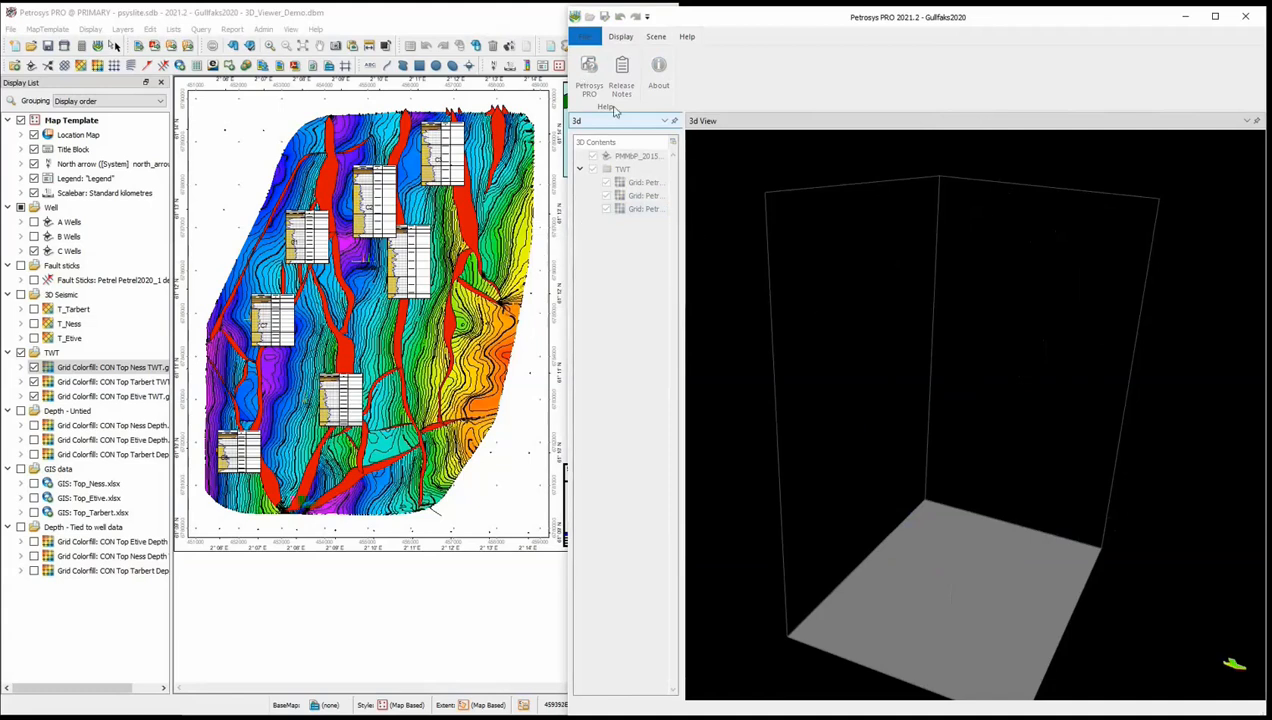
click(656, 36)
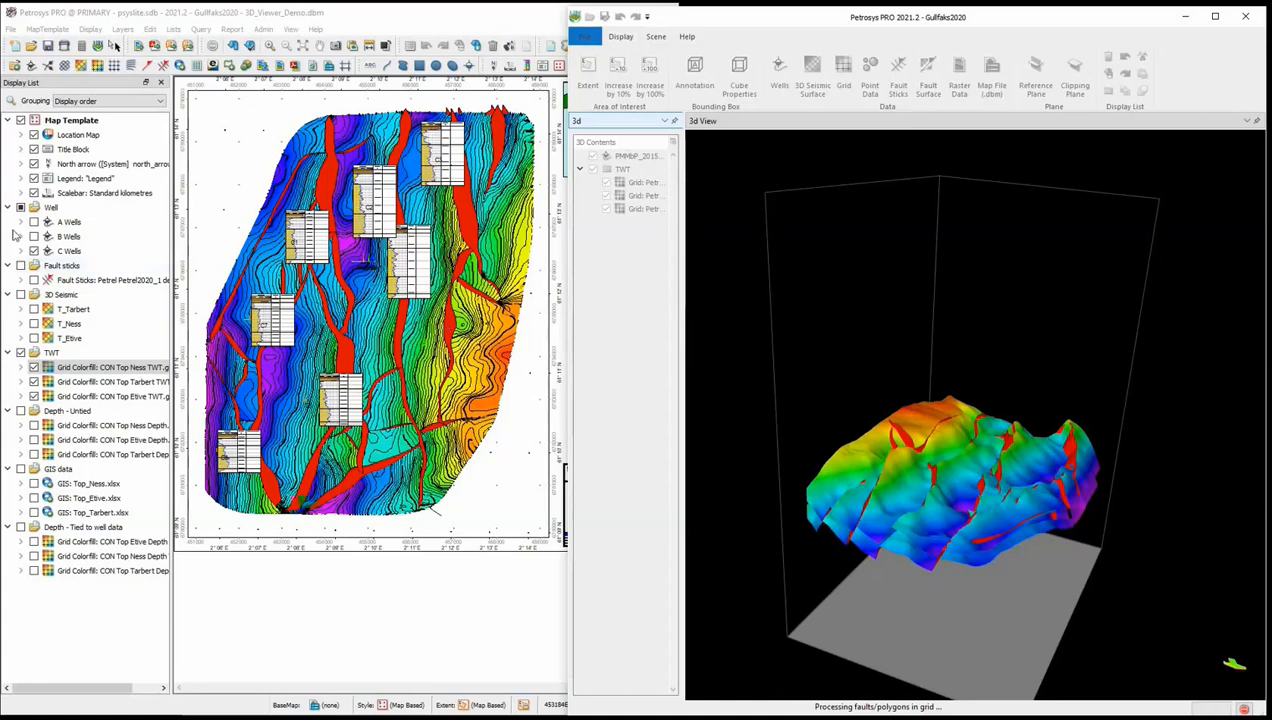
Step: Hide the Top Tarbert and Top Etive TWT grids on the map and turn off contours for the Top Ness TWT grid
click(35, 382)
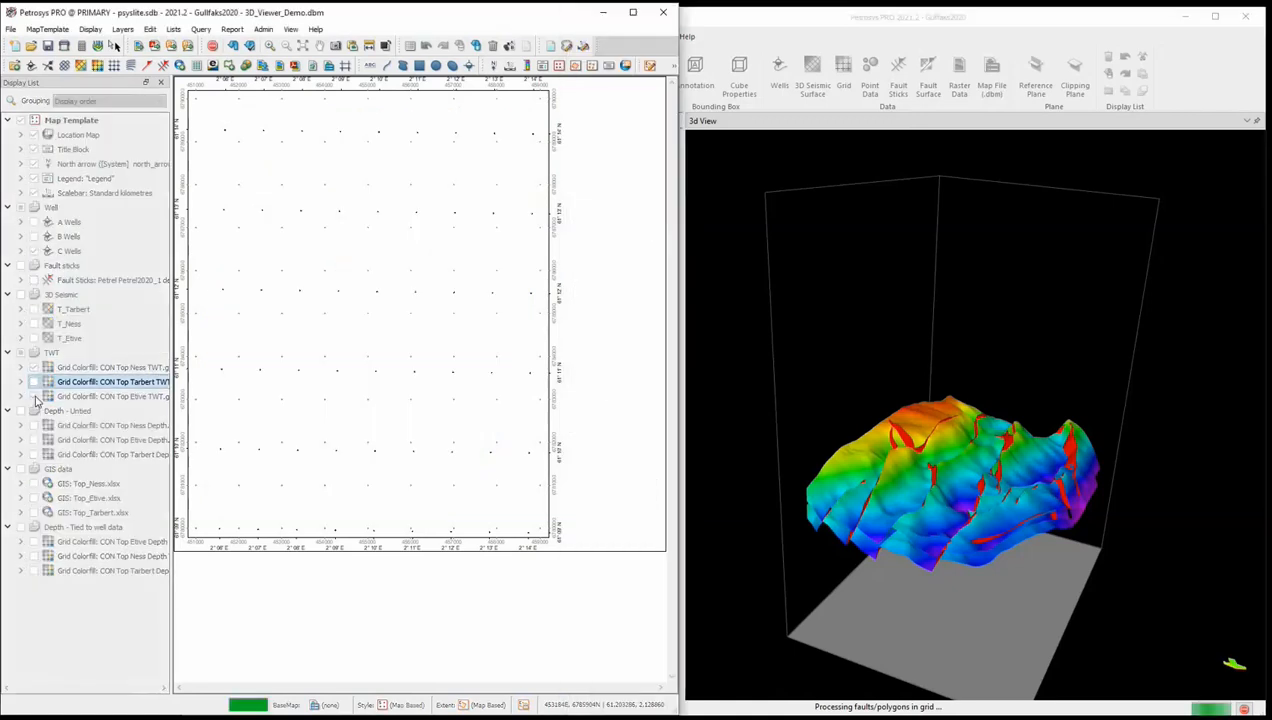
click(55, 395)
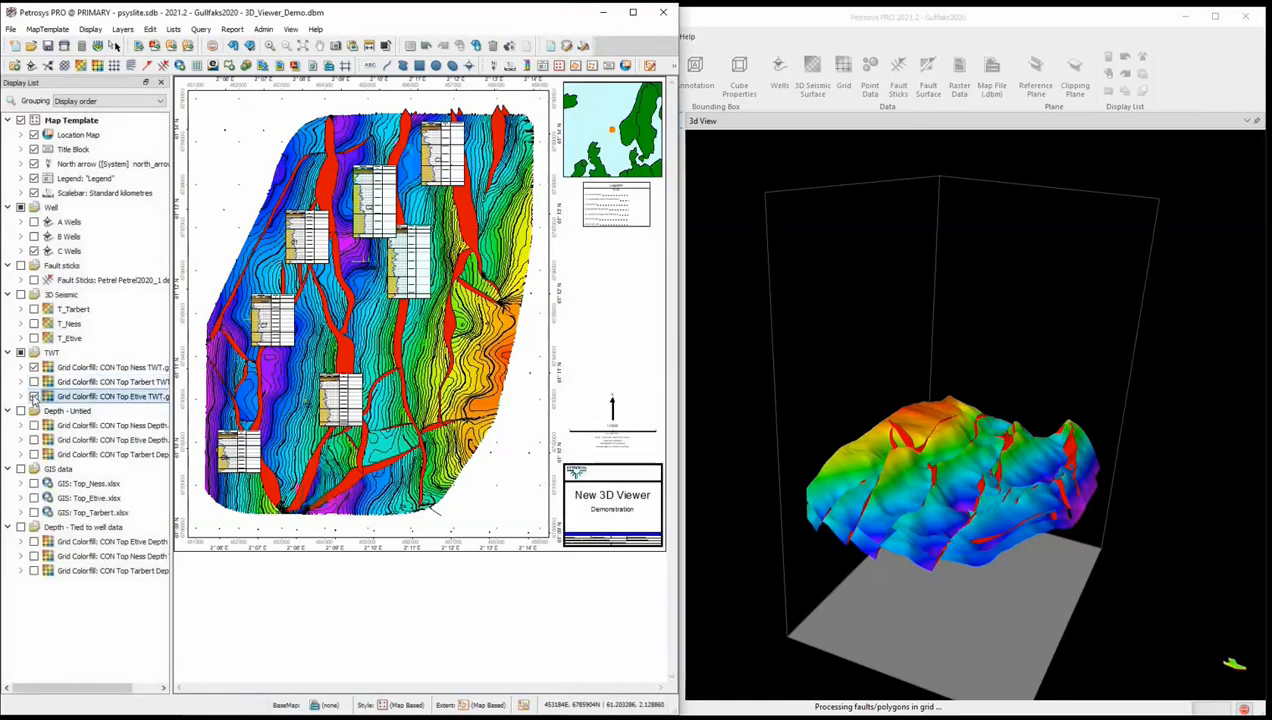
double_click(90, 367)
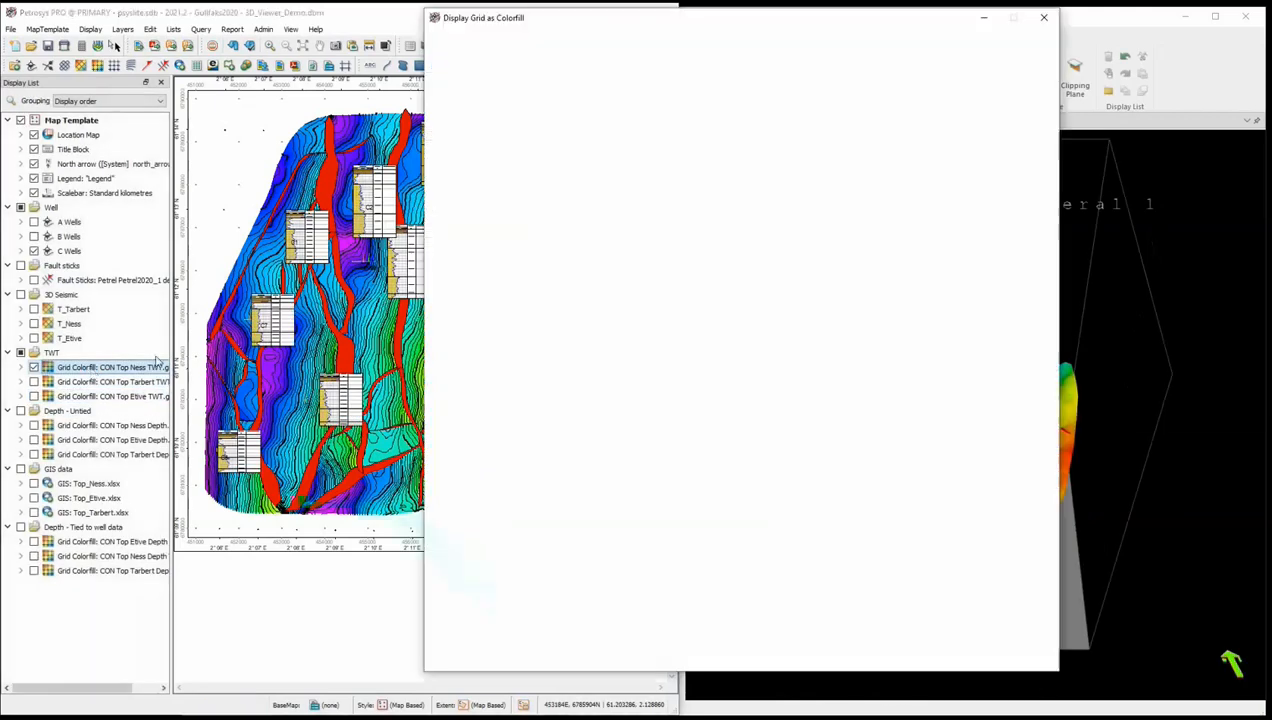
click(566, 211)
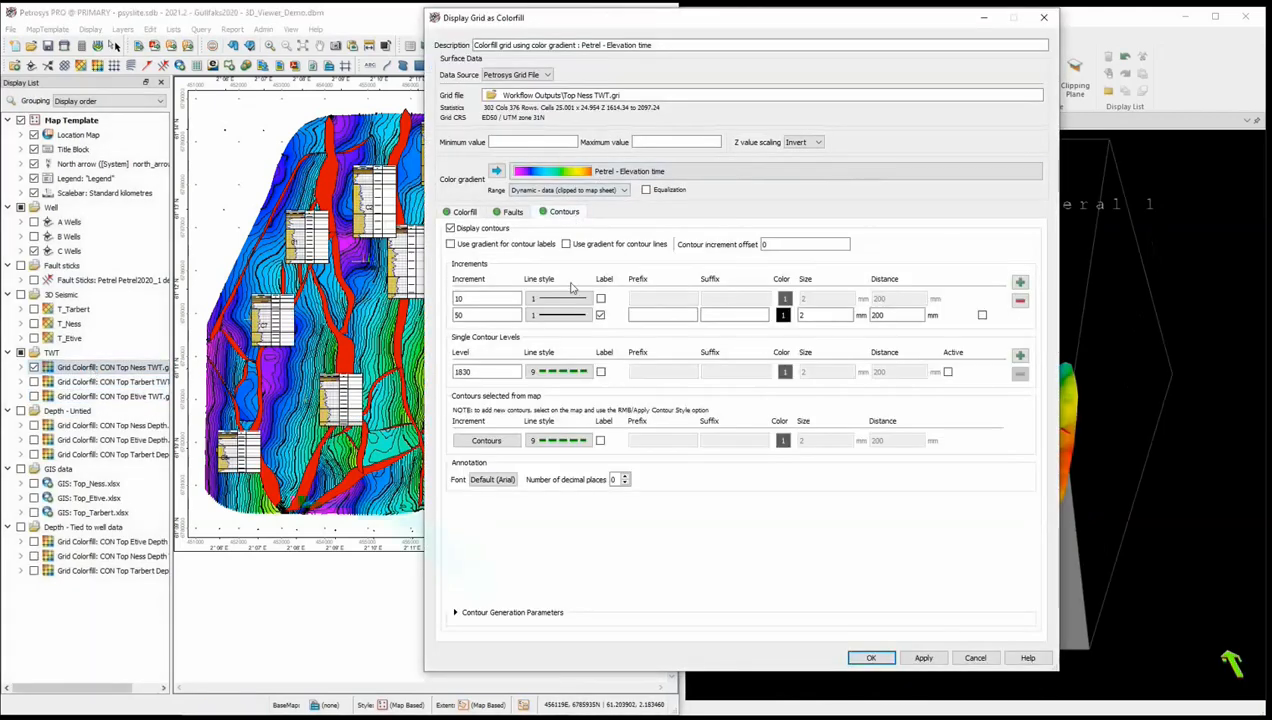
click(868, 658)
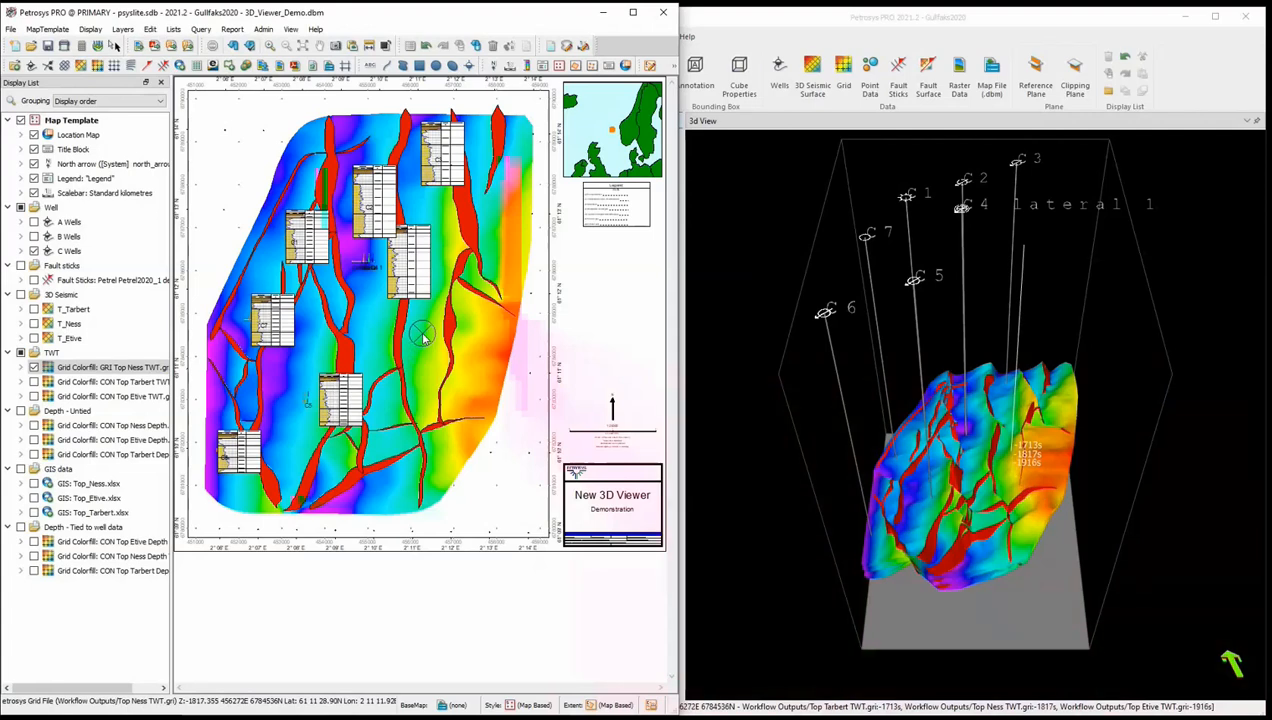
Step: Hide the Top Tarbert and Top Ness grids in the 3D view and track a map position on the Top Etive grid
click(815, 25)
click(606, 210)
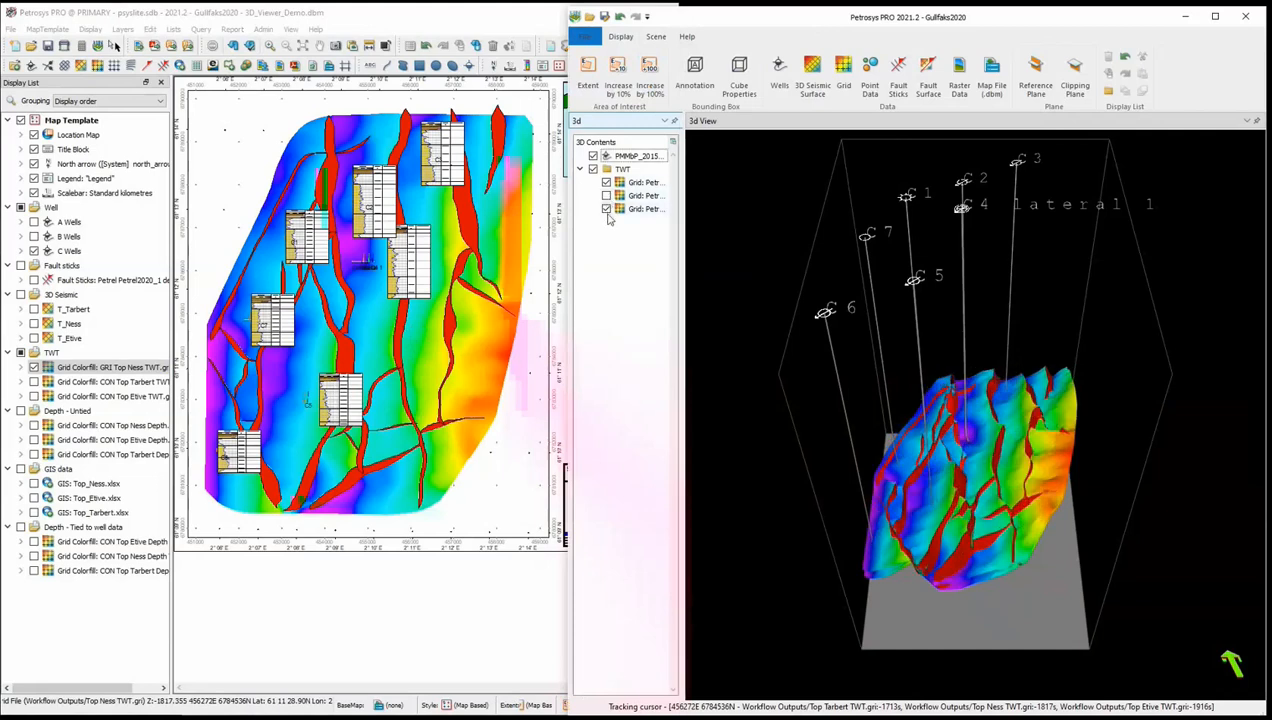
click(606, 211)
click(427, 316)
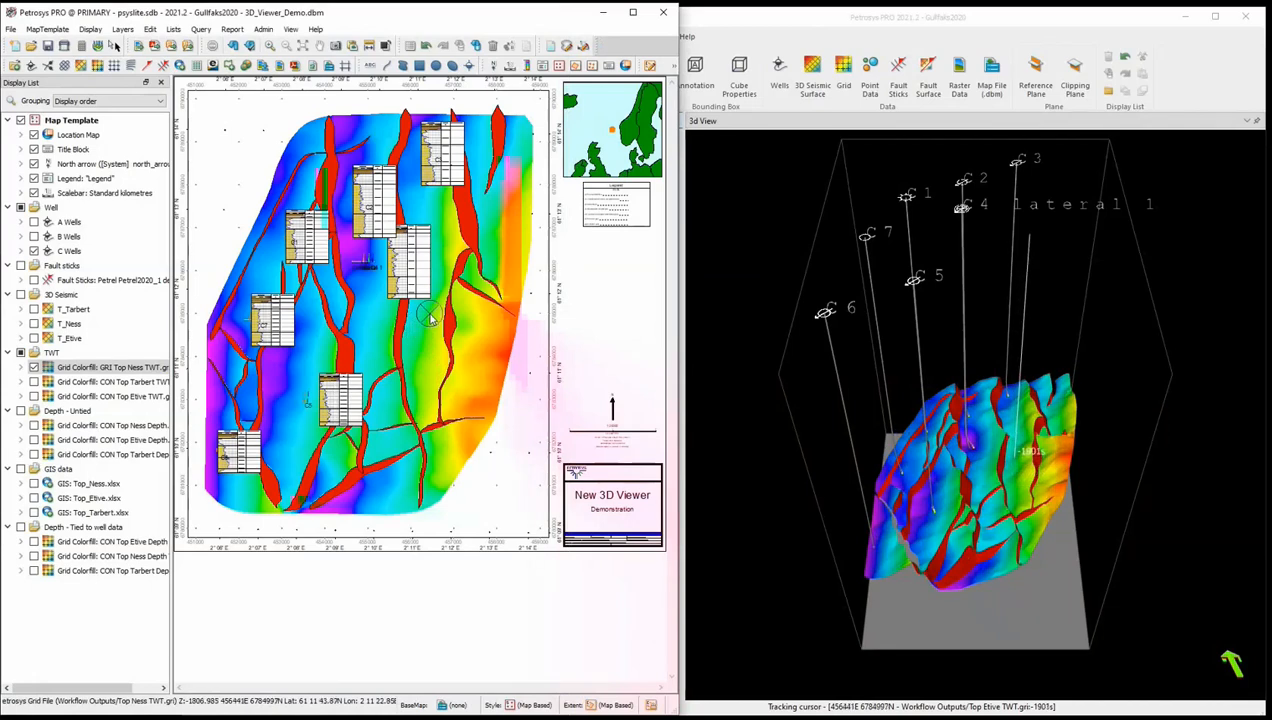
Step: Switch the 3D scene to Pick Mode and hide the PMMbP_2015 wells layer
click(976, 426)
drag(976, 426, 957, 336)
click(656, 37)
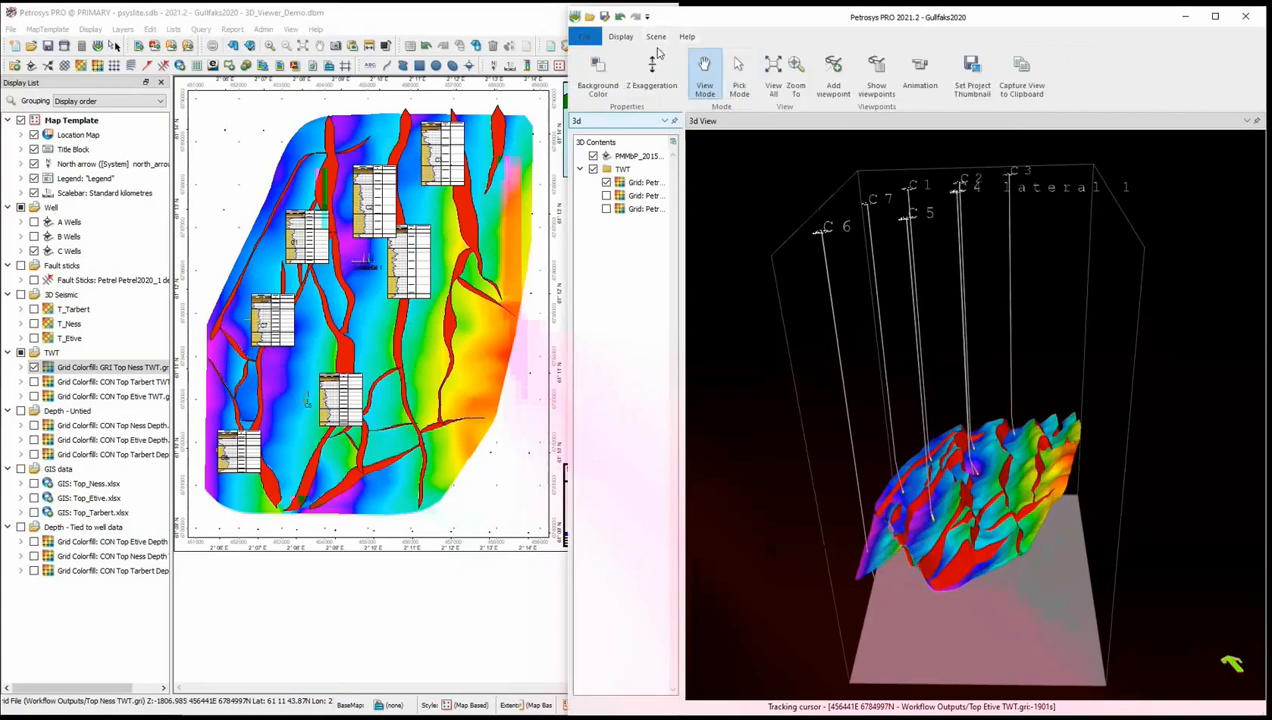
click(739, 72)
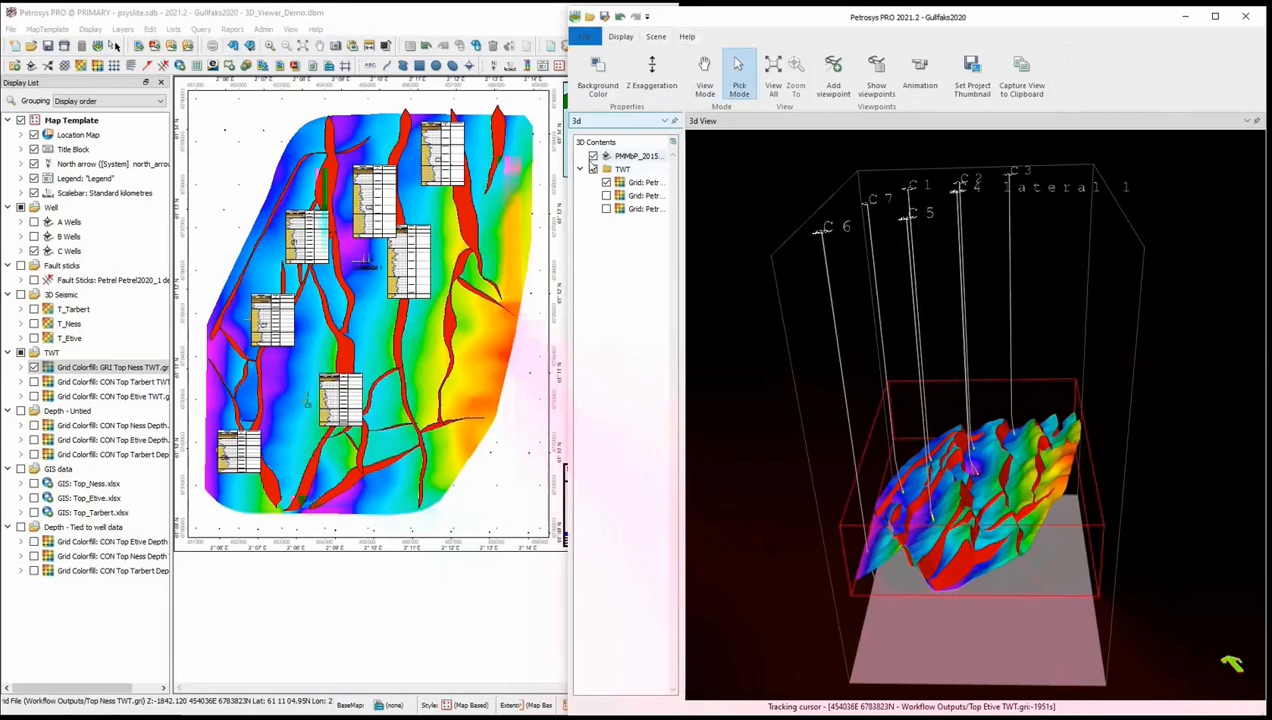
click(593, 157)
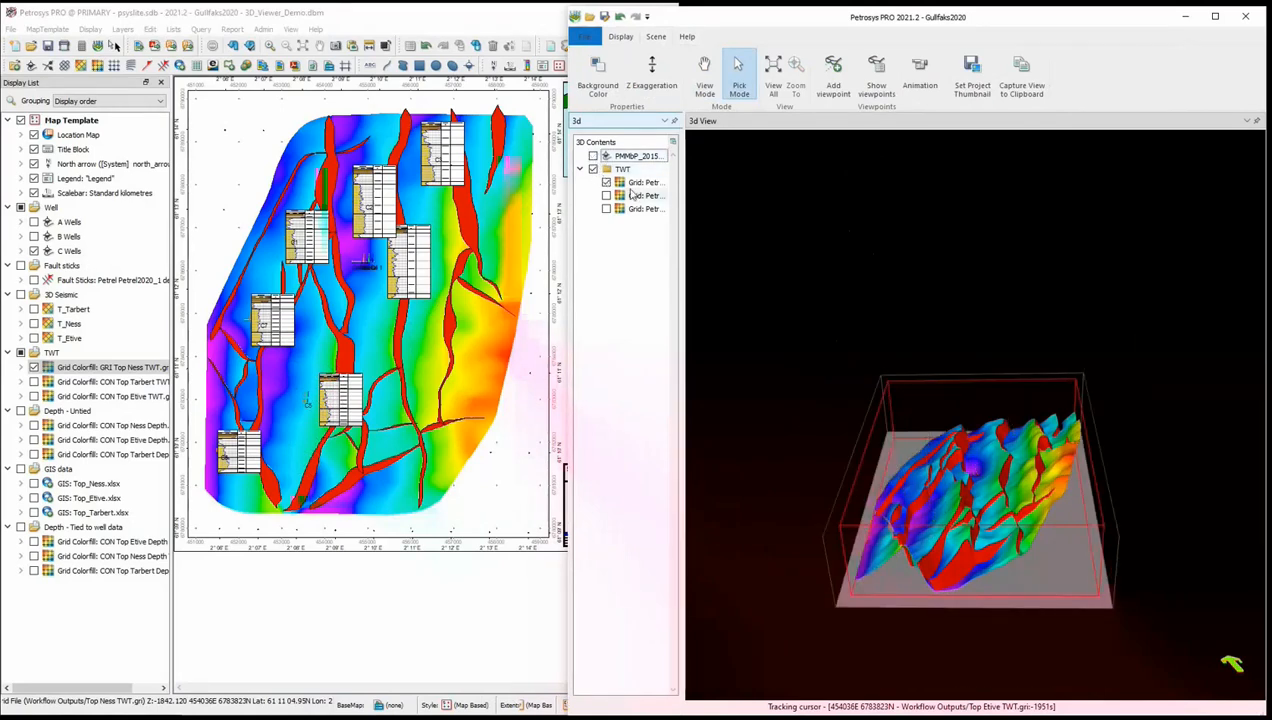
Step: Switch to Petrel and add its Wells folder and the time-domain Fault Surfaces folder to the Petrosys 3D view
key(alt+Tab)
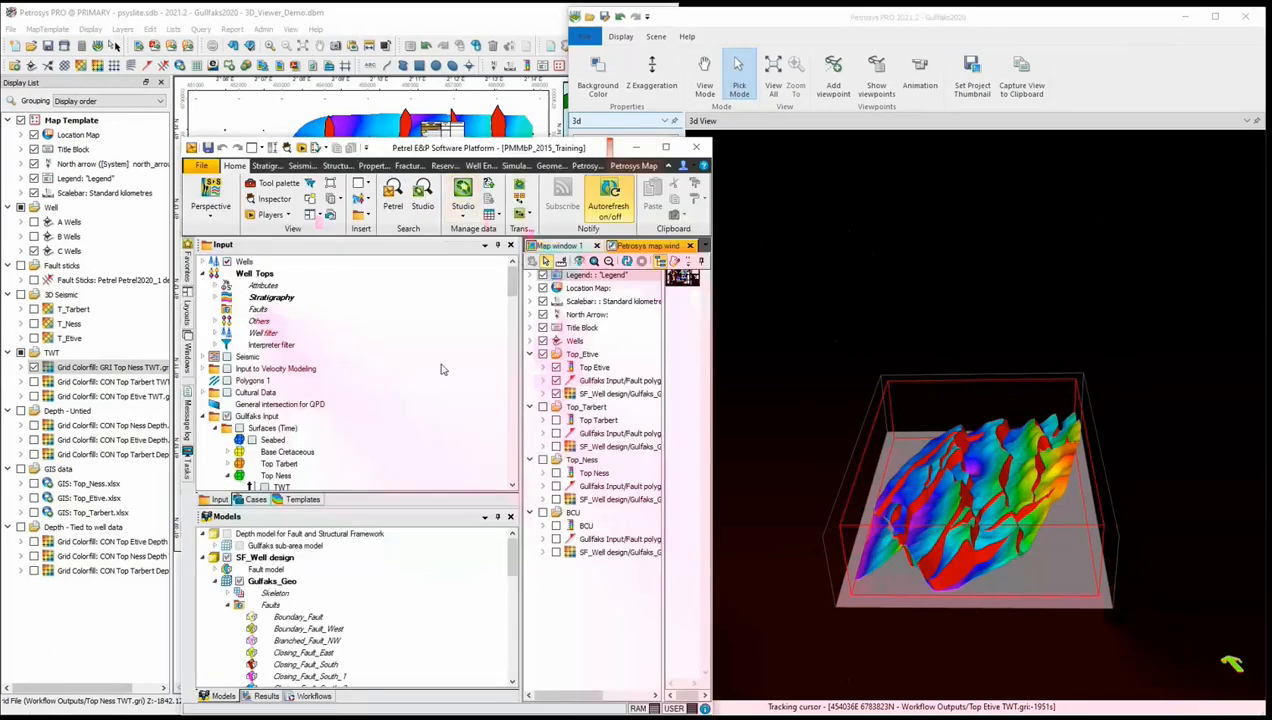
drag(248, 262, 958, 453)
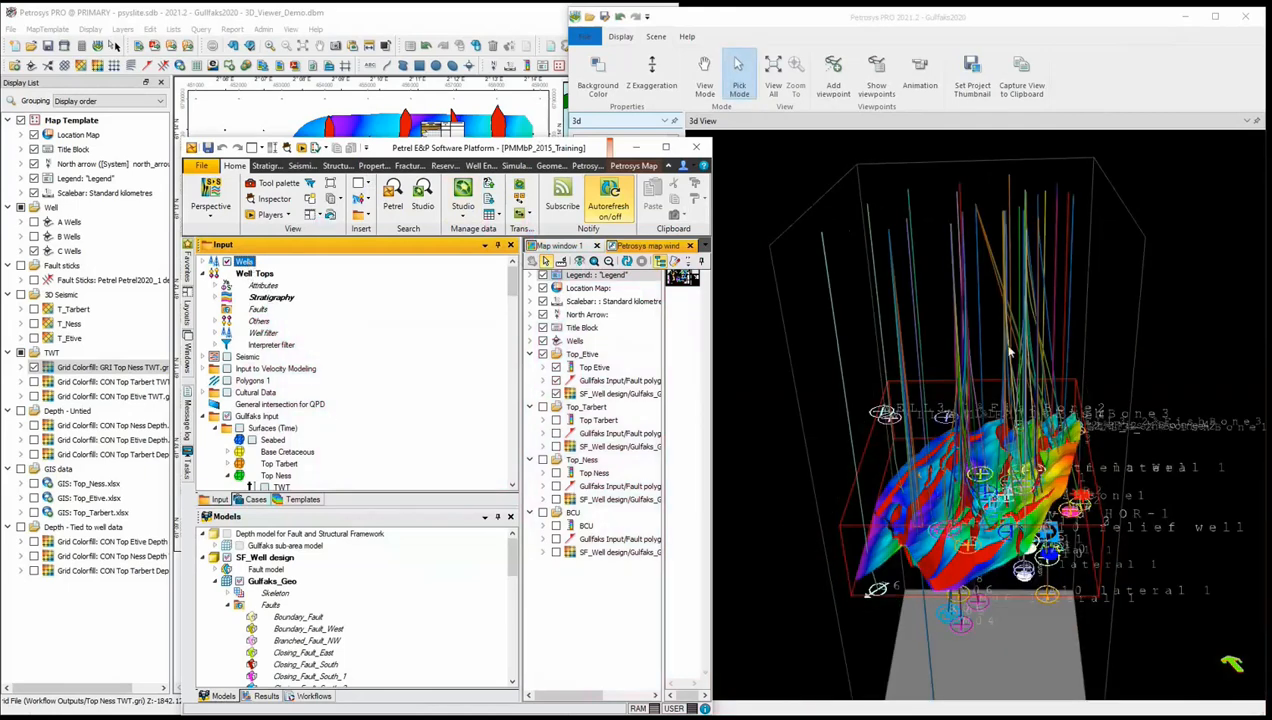
drag(512, 287, 522, 314)
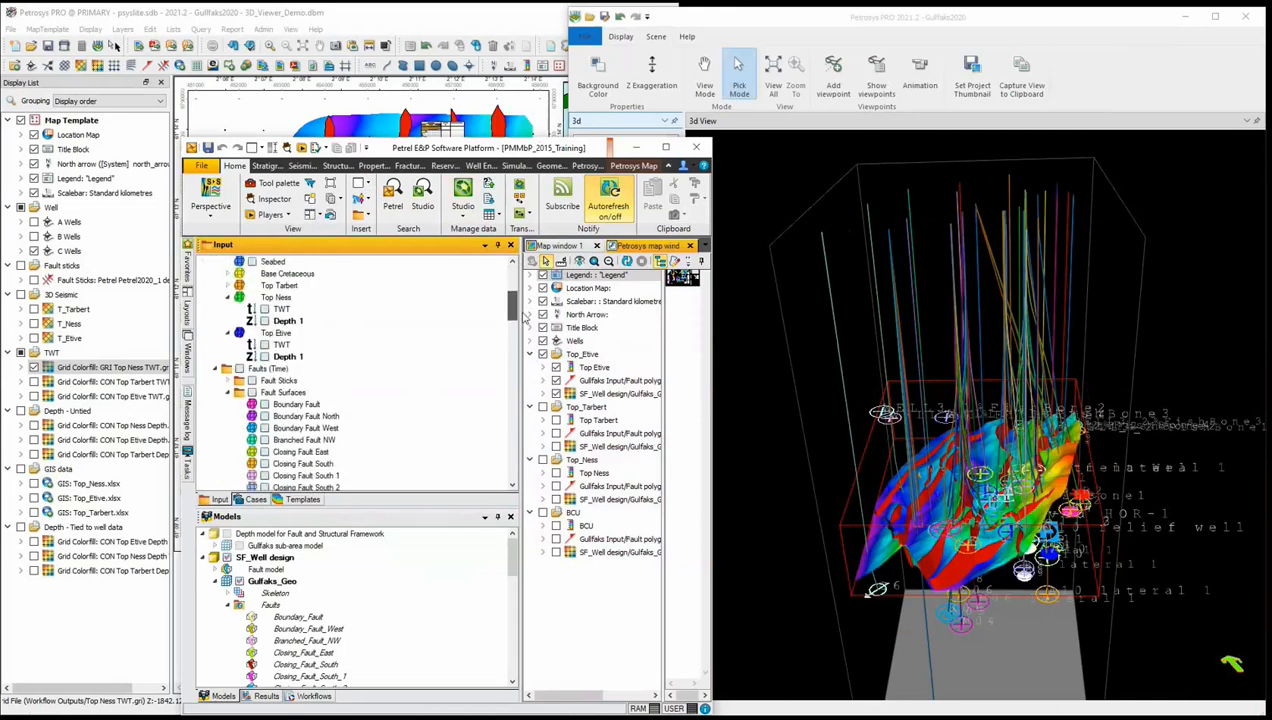
click(290, 393)
drag(600, 396, 880, 445)
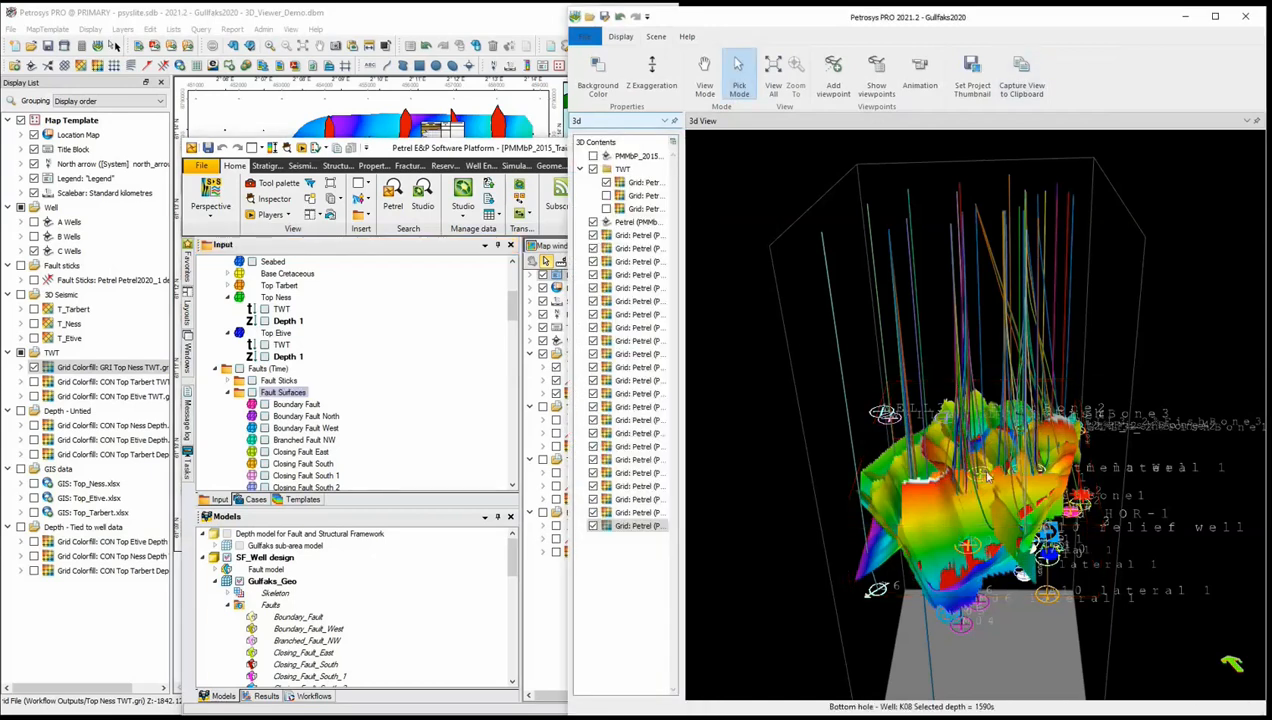
Step: Turn off the well symbols and the header annotation in the display settings of the C Wells layer
double_click(637, 157)
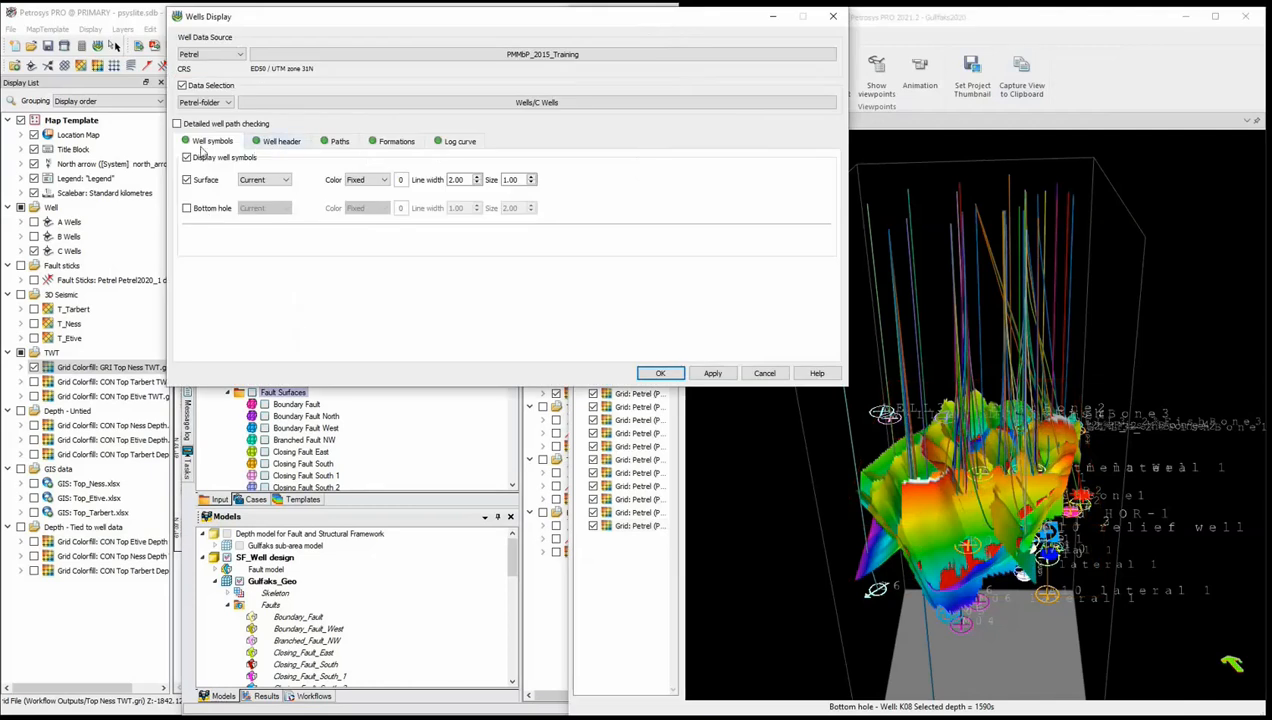
click(197, 160)
click(268, 143)
click(209, 160)
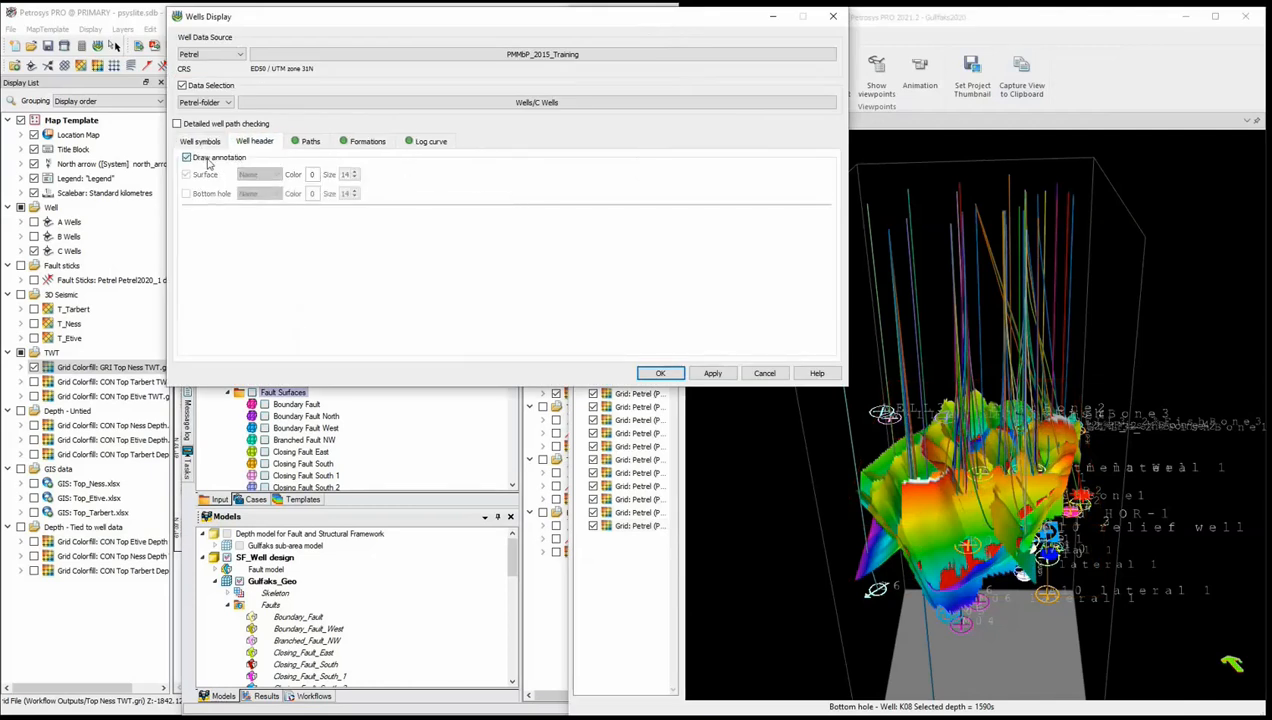
Step: Color the C Wells gamma ray log curve with the Sand Shale gradient and set its display mode to 2D Trace
click(431, 142)
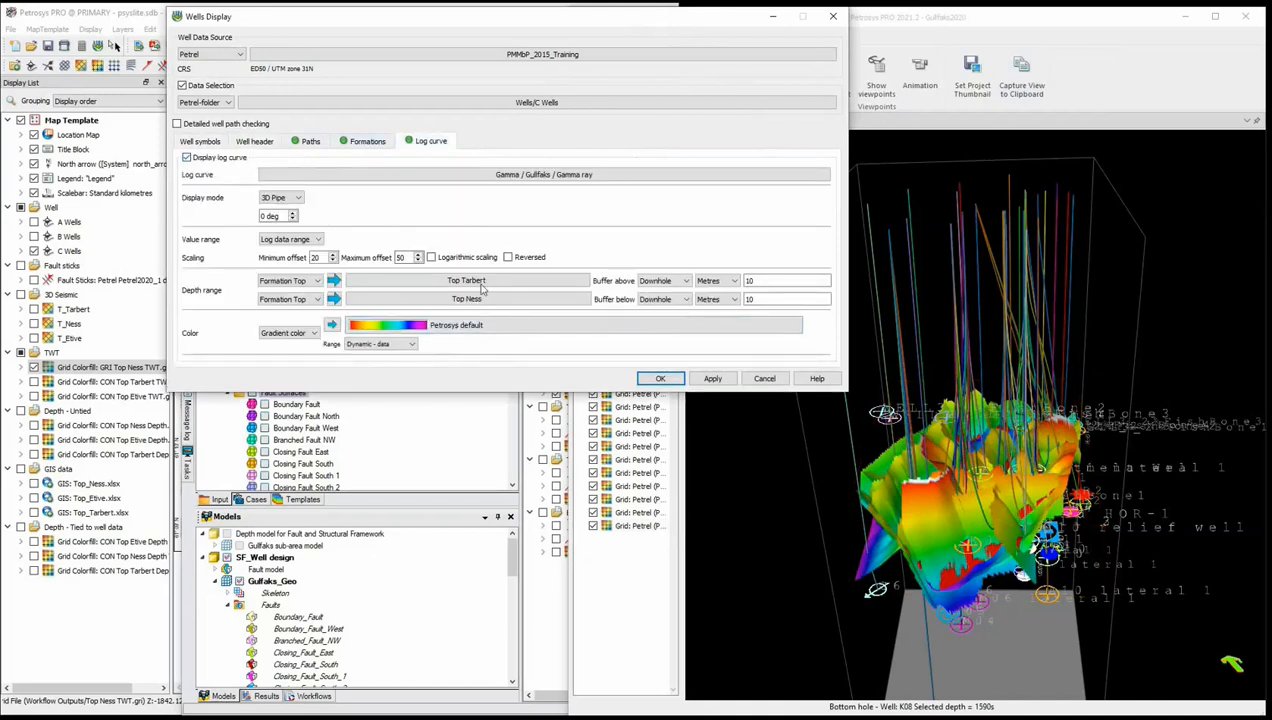
click(454, 328)
click(250, 104)
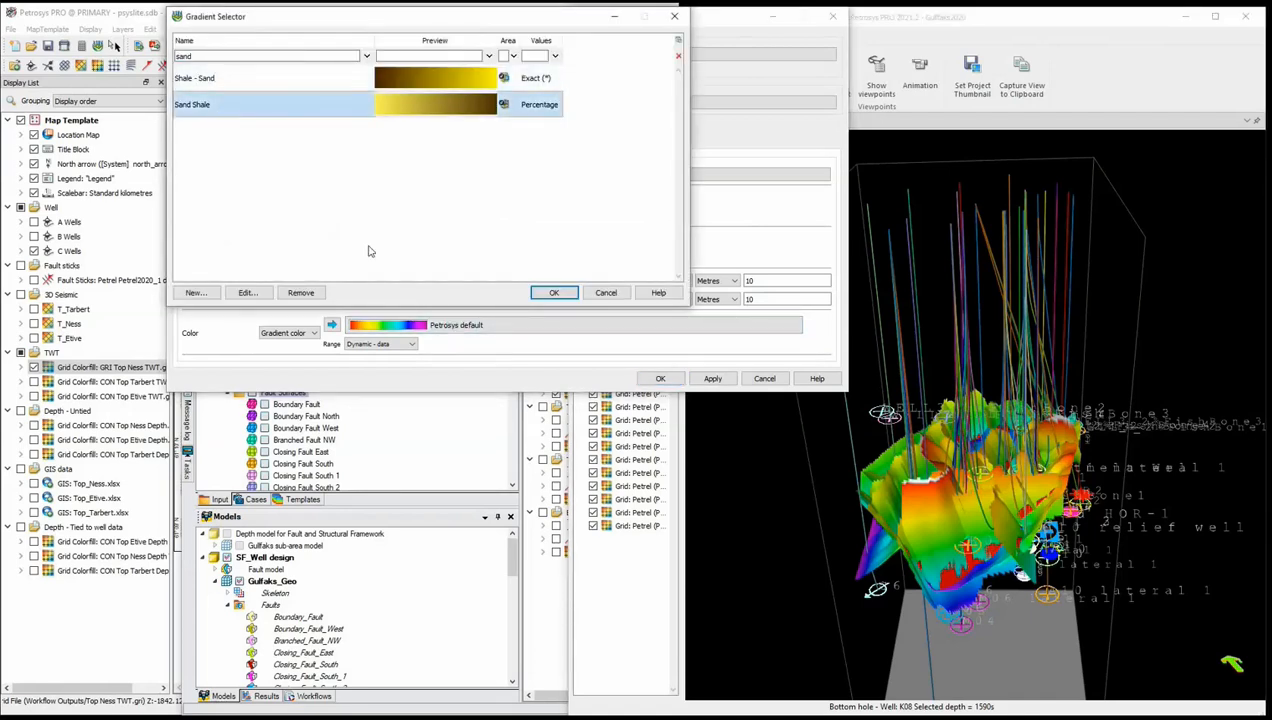
click(554, 293)
click(282, 198)
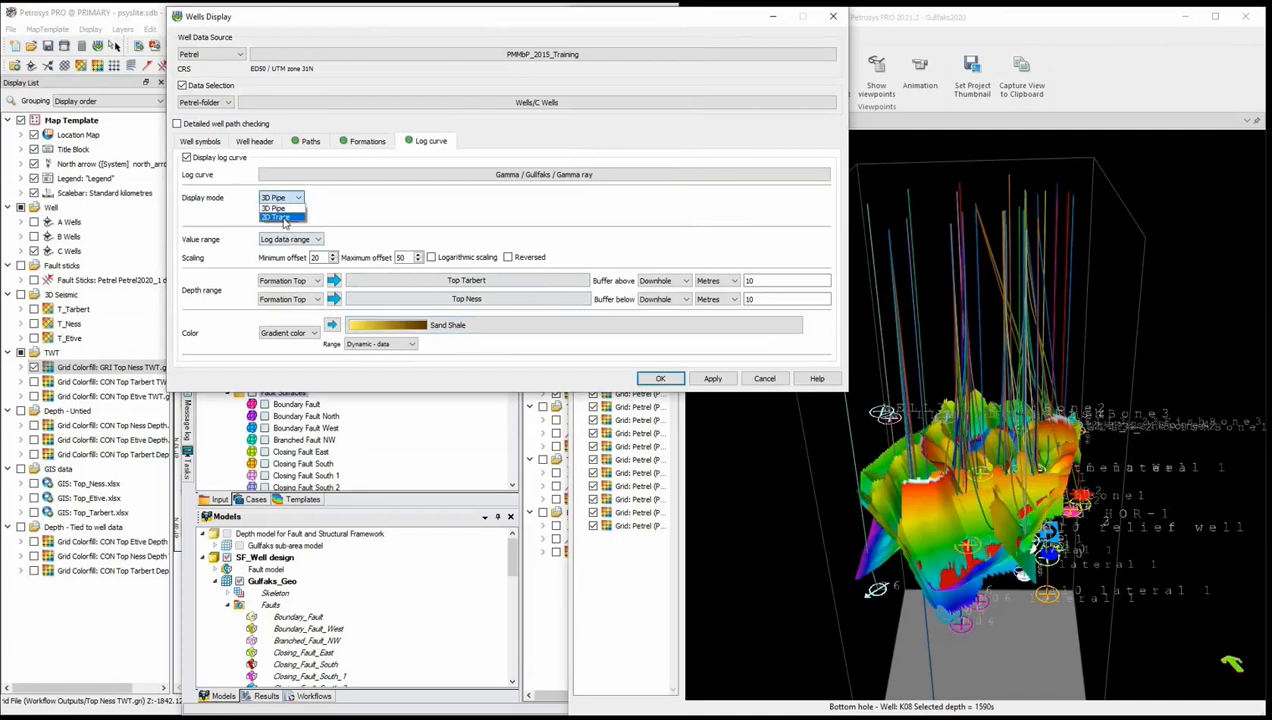
click(284, 218)
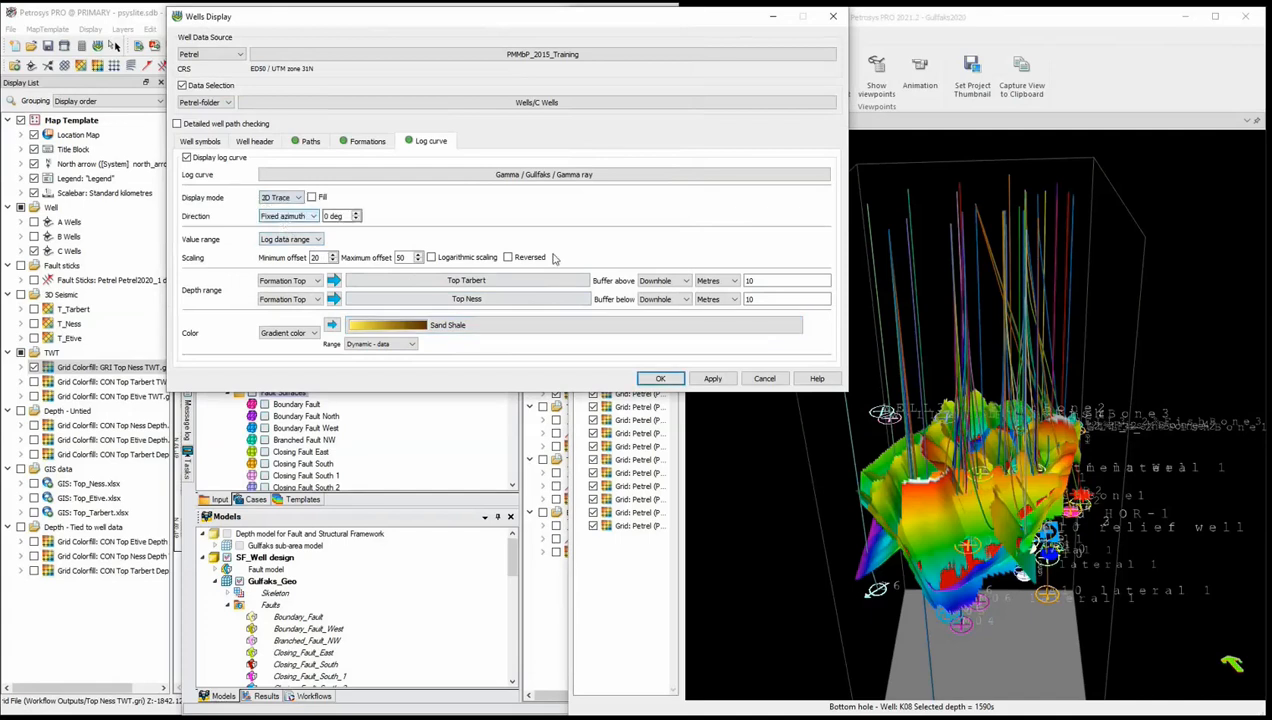
click(656, 379)
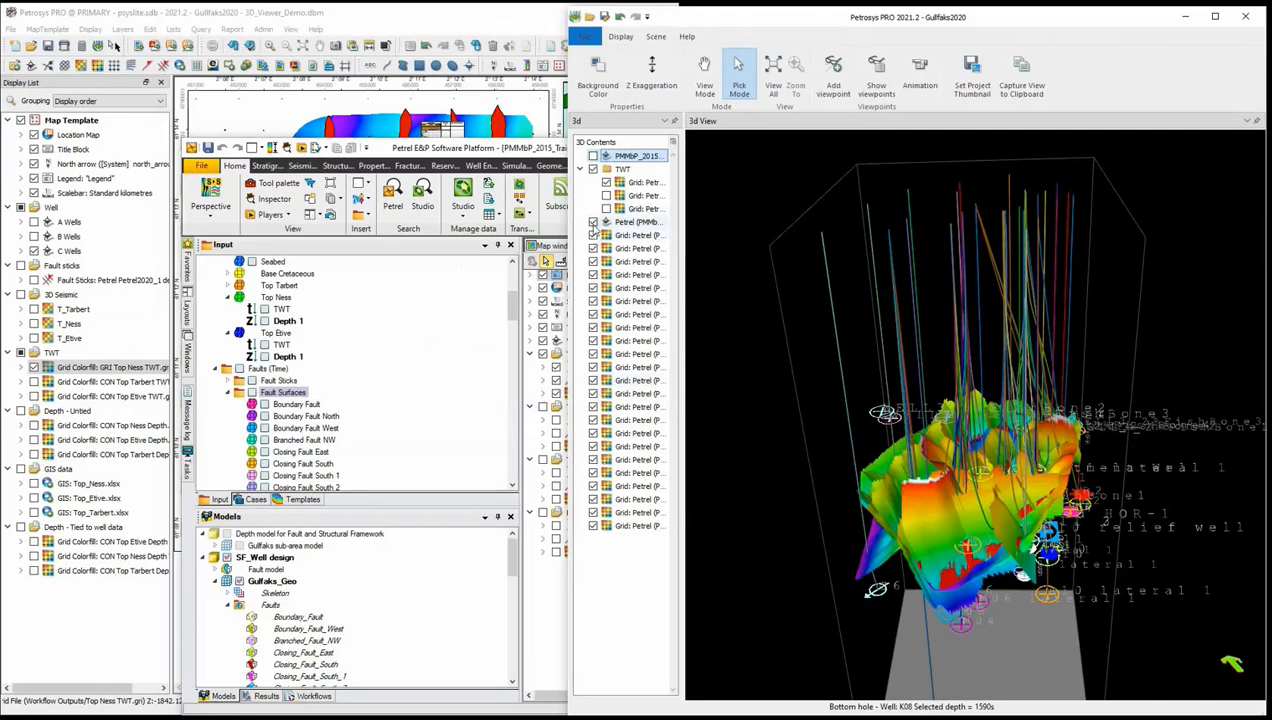
Step: Hide the Petrel wells layer and show the PMMbP_2015 C Wells layer in the 3D view
click(593, 222)
click(594, 235)
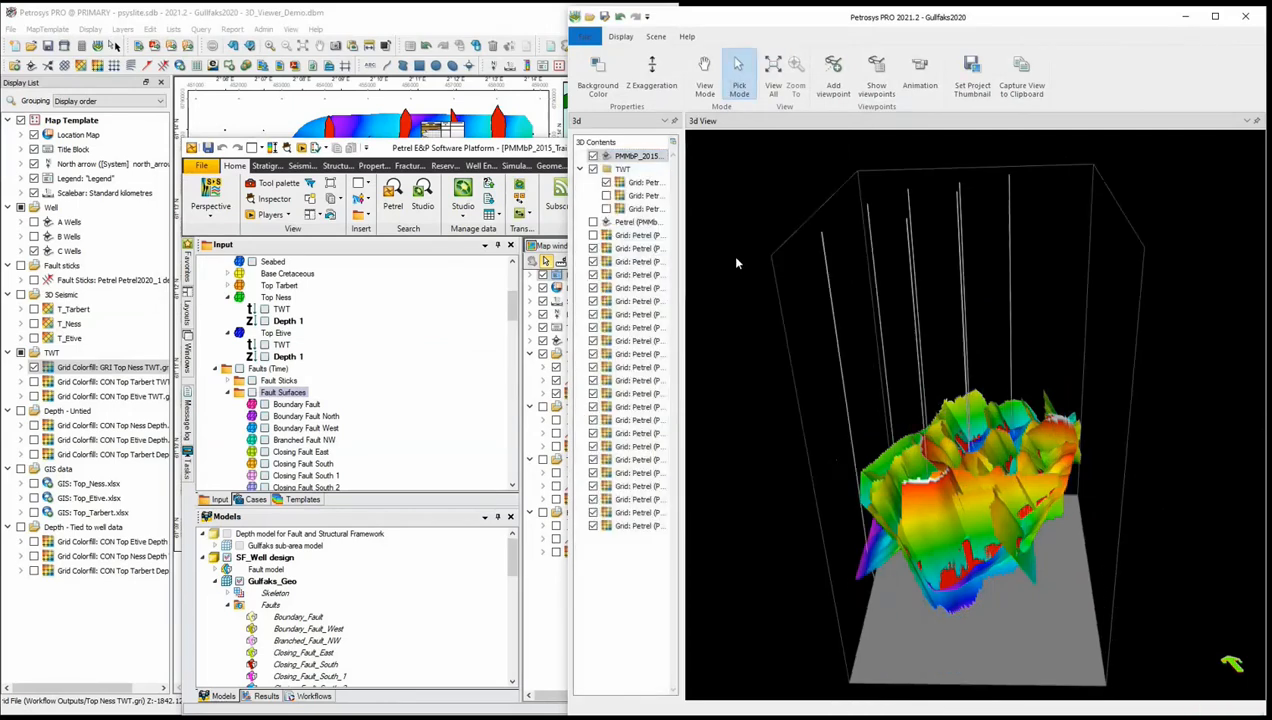
Step: Group all the Petrel fault surface grids in the 3D contents under a new group named Faults
click(594, 248)
click(625, 236)
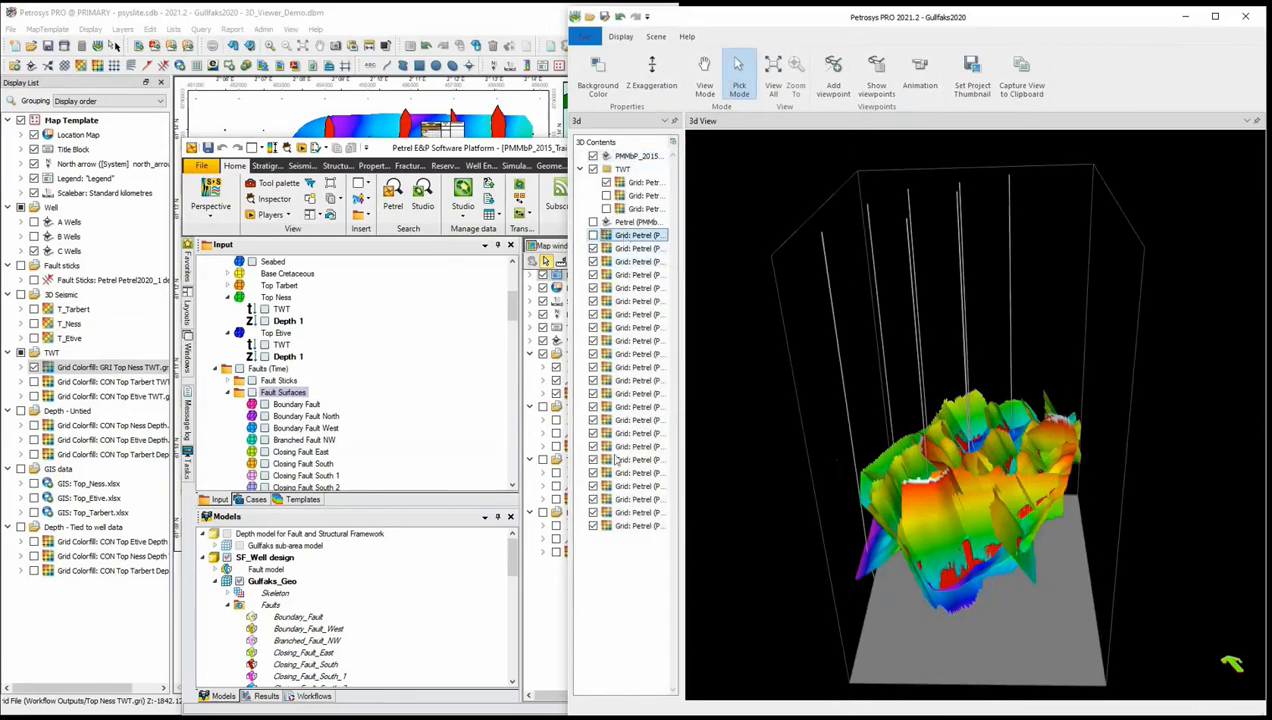
shift+click(645, 527)
right_click(625, 328)
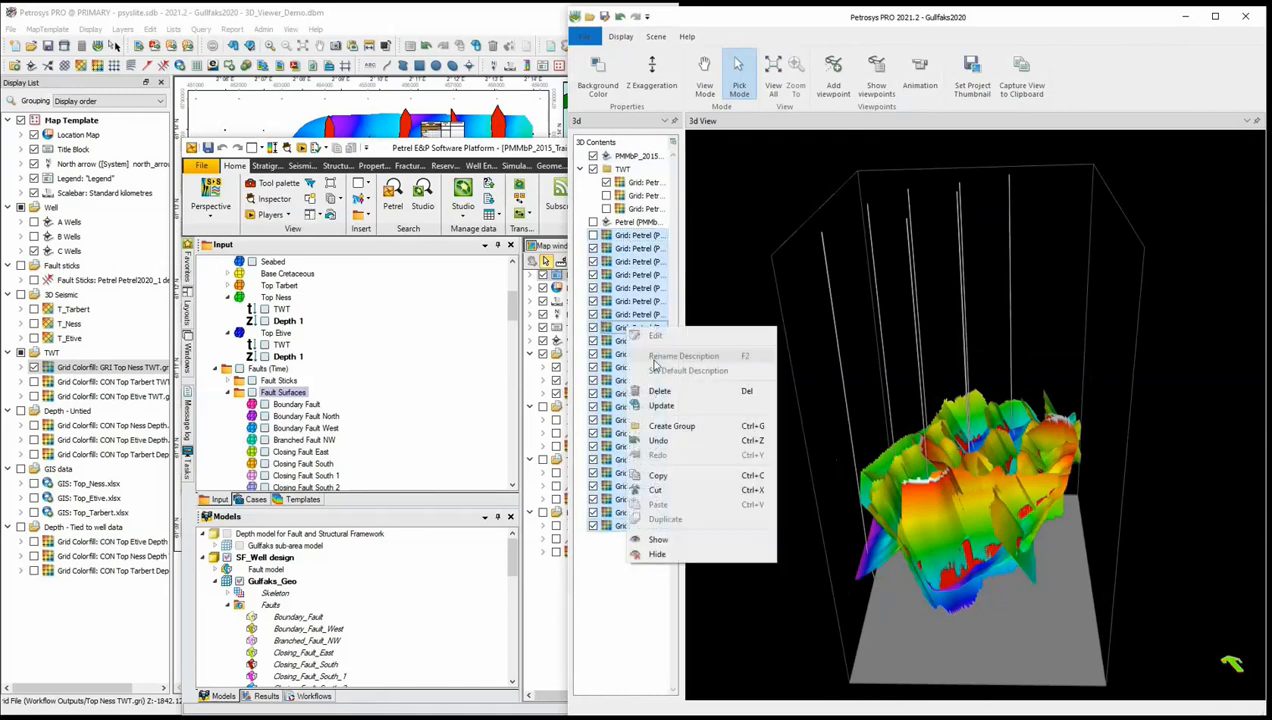
click(672, 427)
text(Faults)
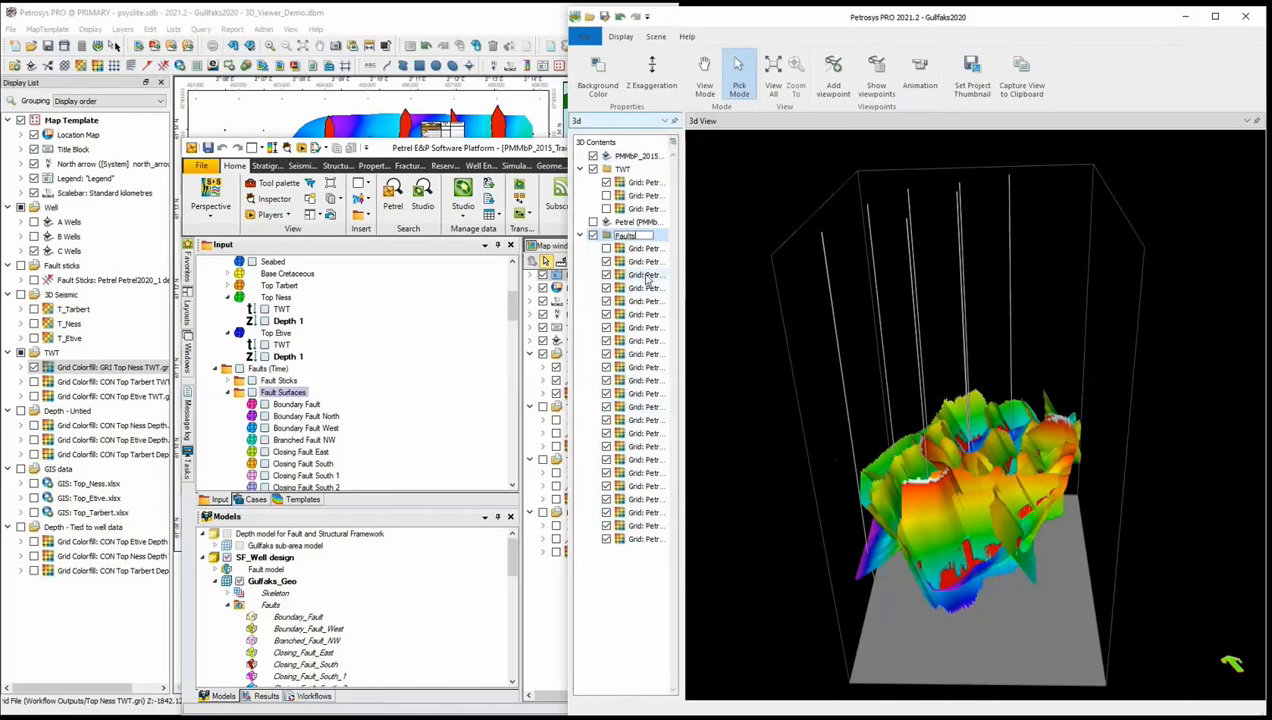
click(612, 572)
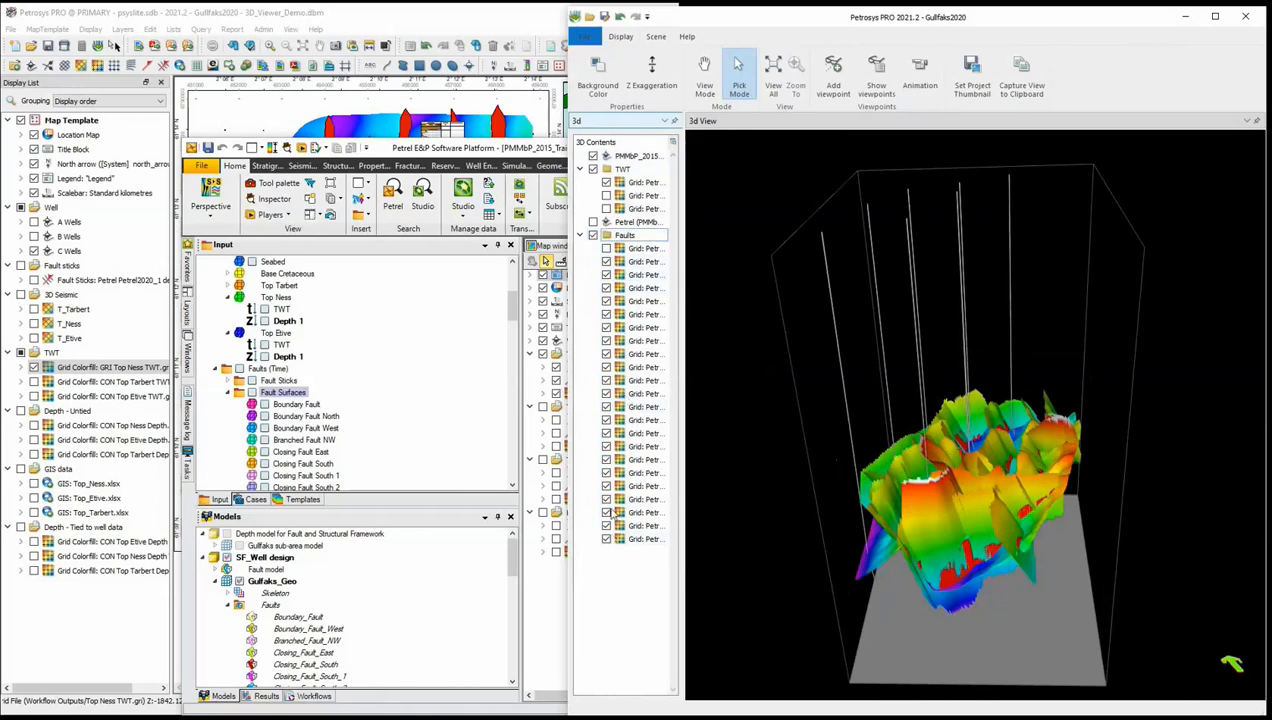
Step: Hide the Faults group and select the Top Etive TWT surface in the 3D view
click(593, 235)
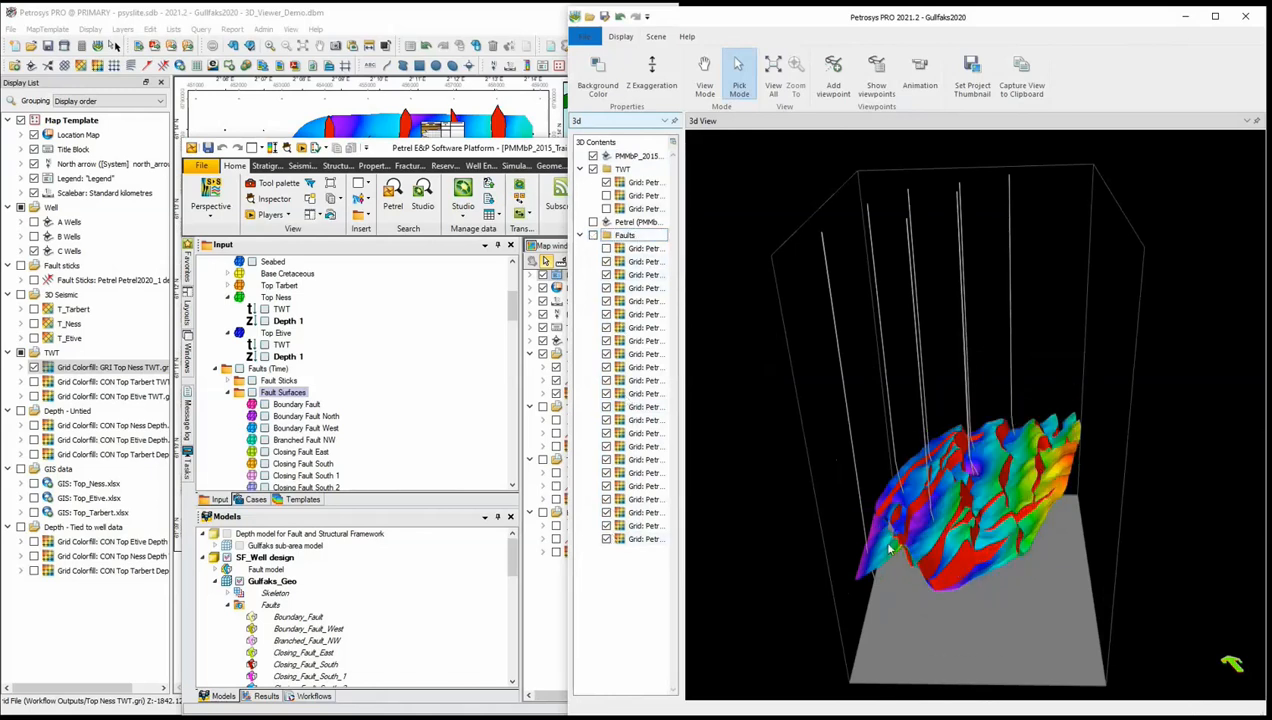
click(987, 519)
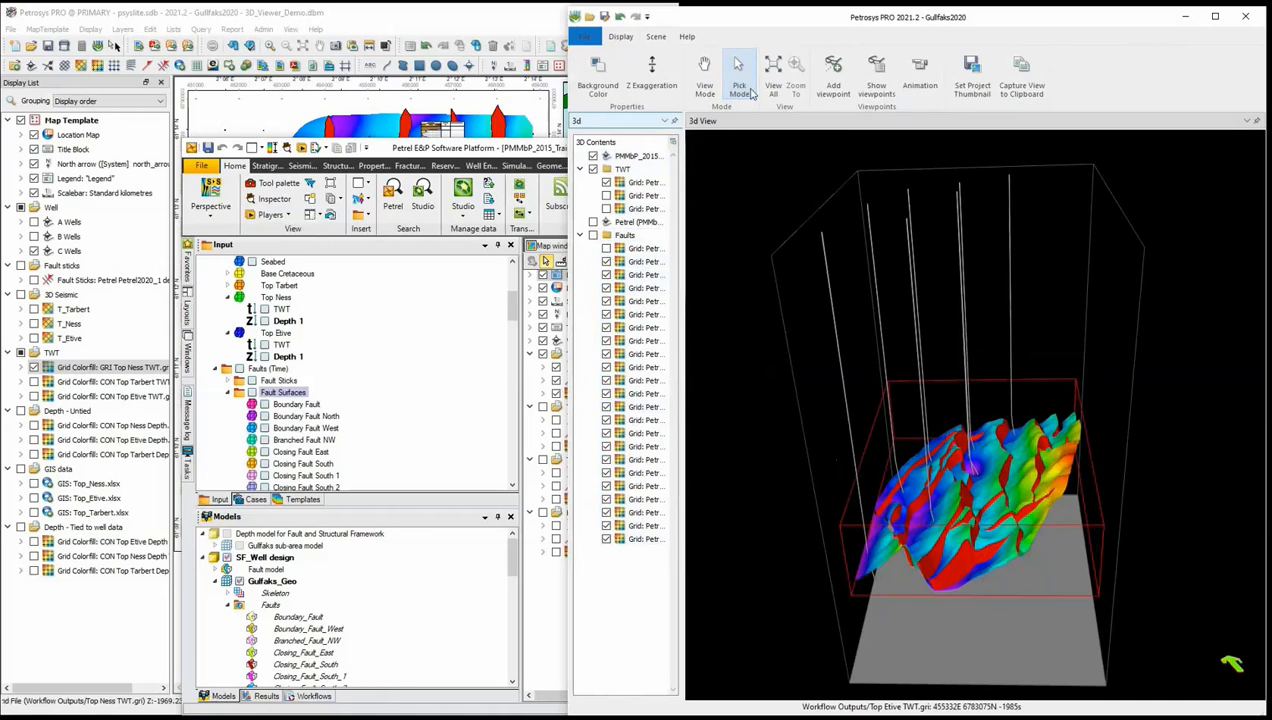
click(704, 75)
drag(876, 374, 860, 440)
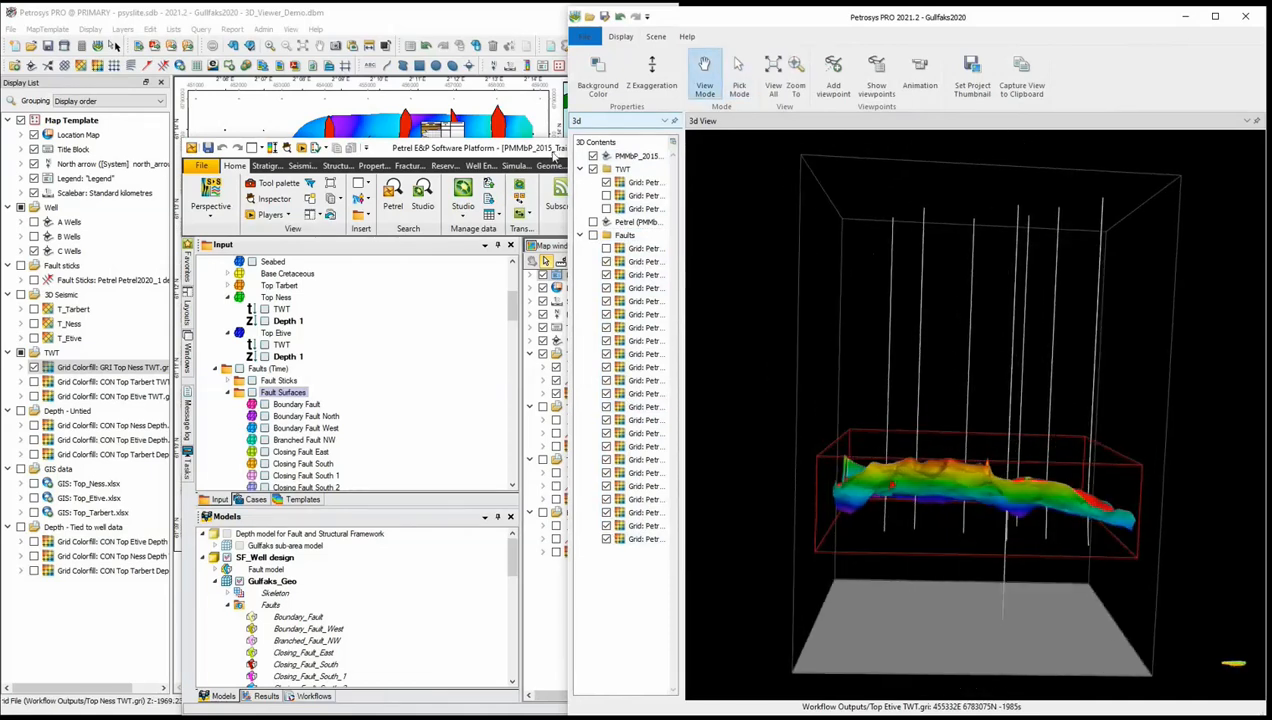
Step: Fill the C Wells 2D log trace and apply a minimum offset of 0 and a maximum offset of 200
click(634, 158)
double_click(634, 158)
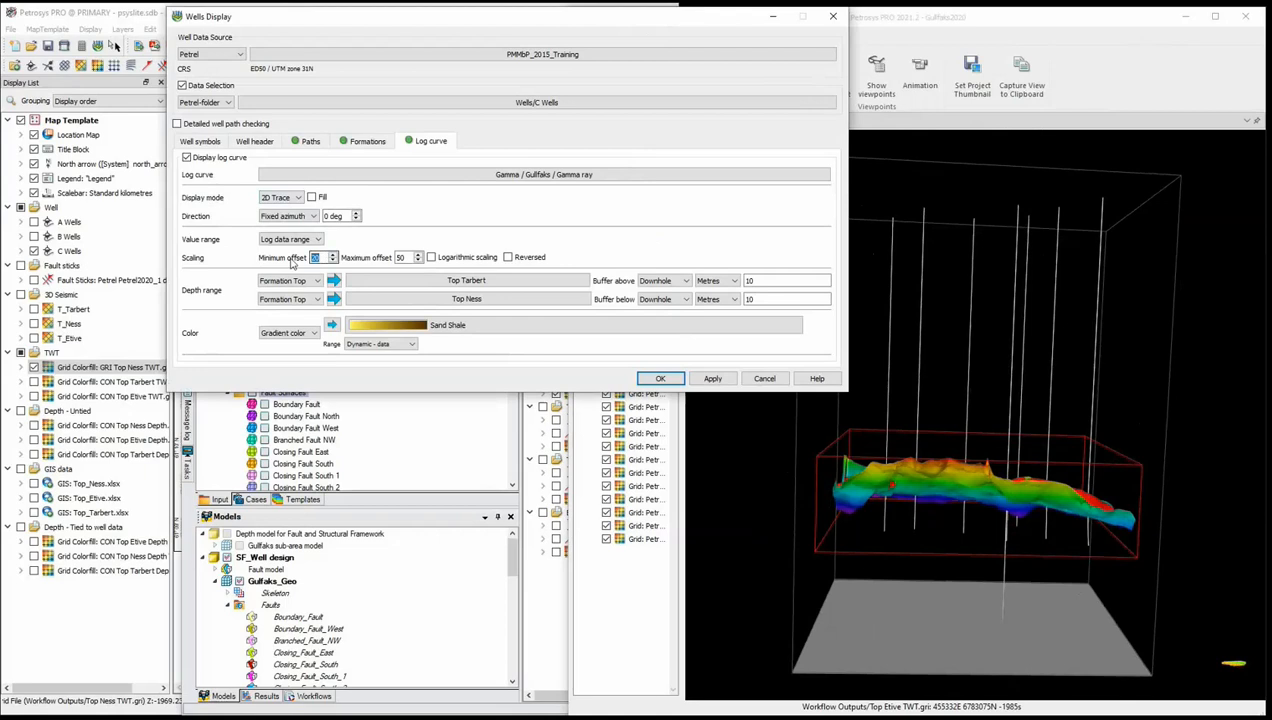
click(405, 255)
click(712, 378)
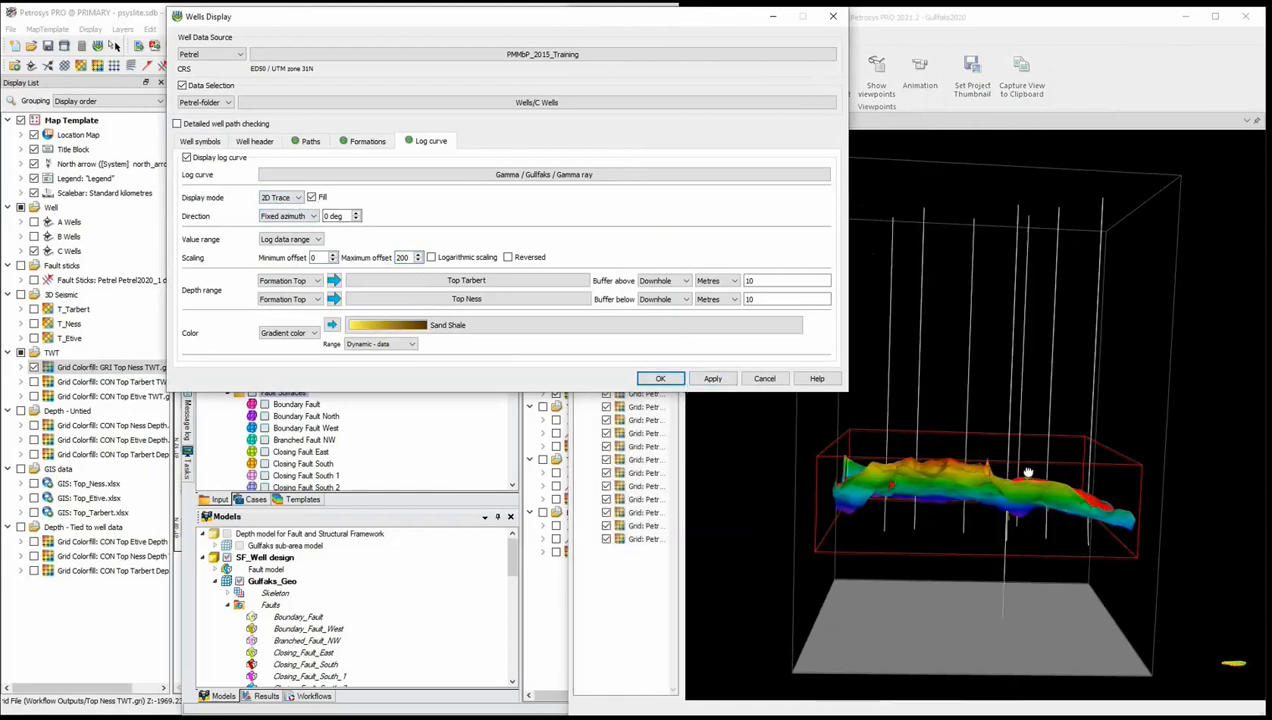
drag(1028, 472, 988, 310)
Step: Switch the C Wells gamma ray log curve to the 3D Pipe display mode and accept the well display settings
click(282, 198)
click(282, 213)
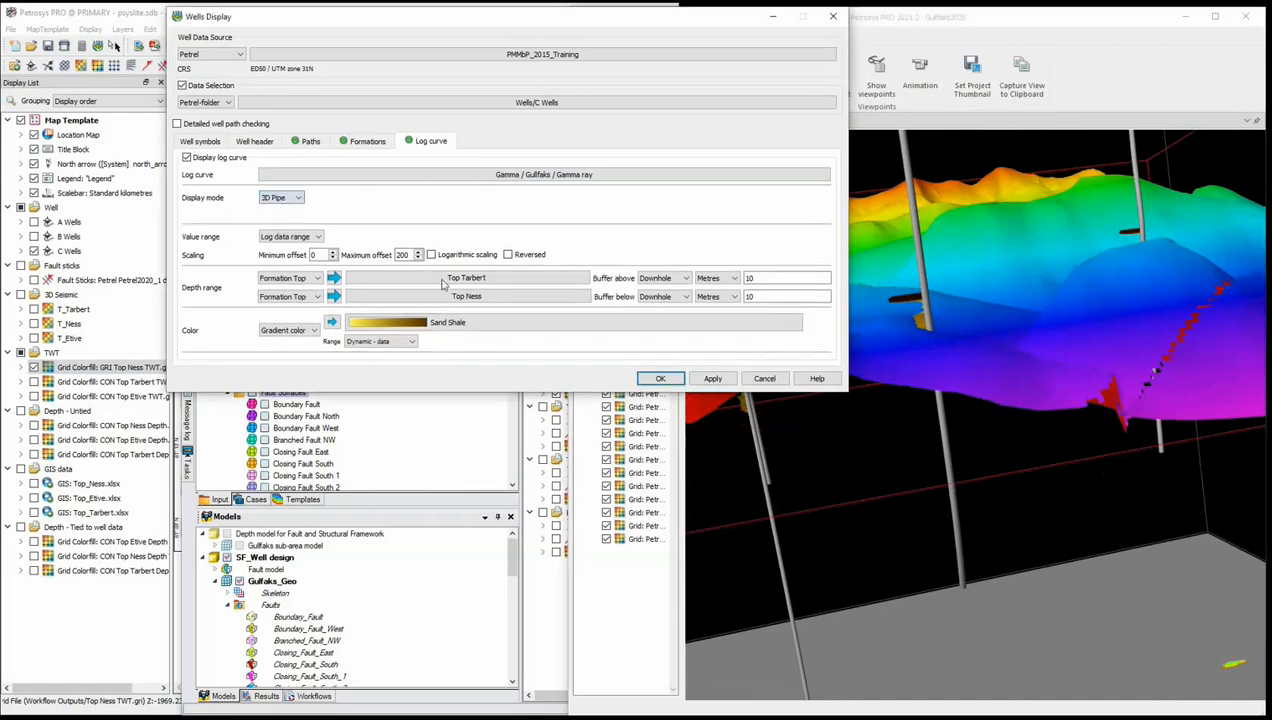
click(714, 382)
drag(956, 334, 1127, 298)
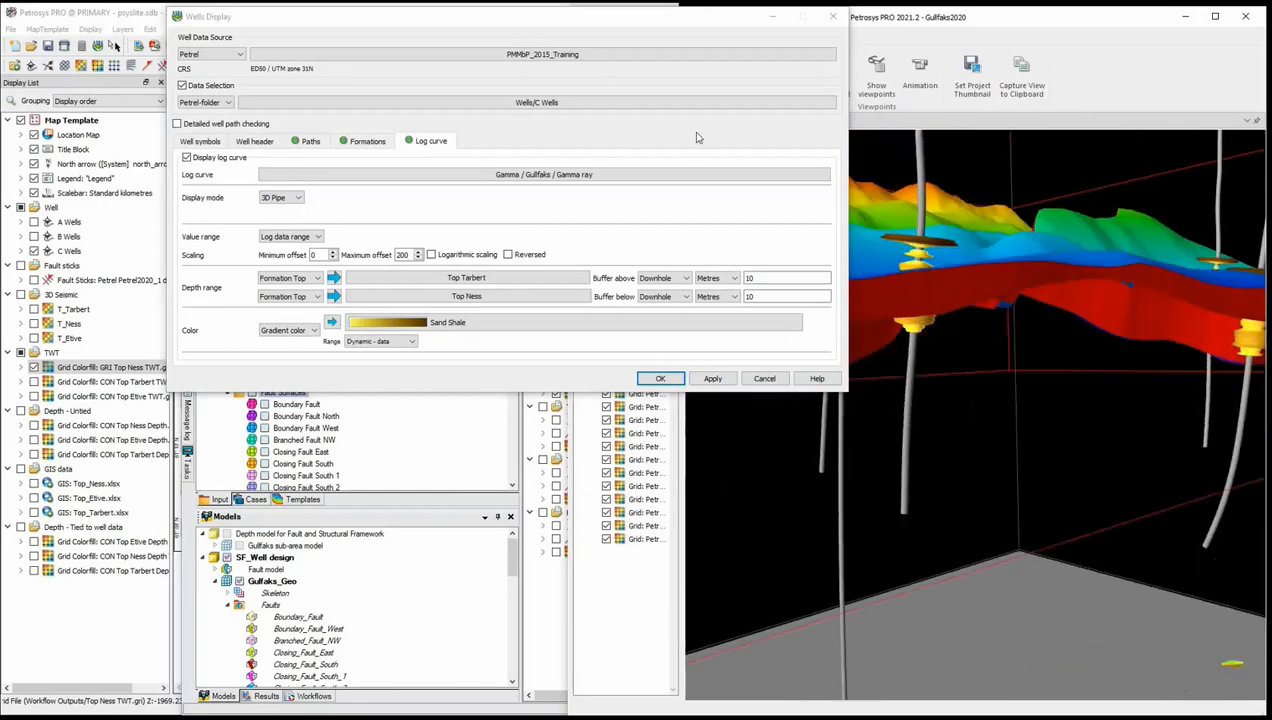
click(660, 378)
drag(962, 374, 952, 320)
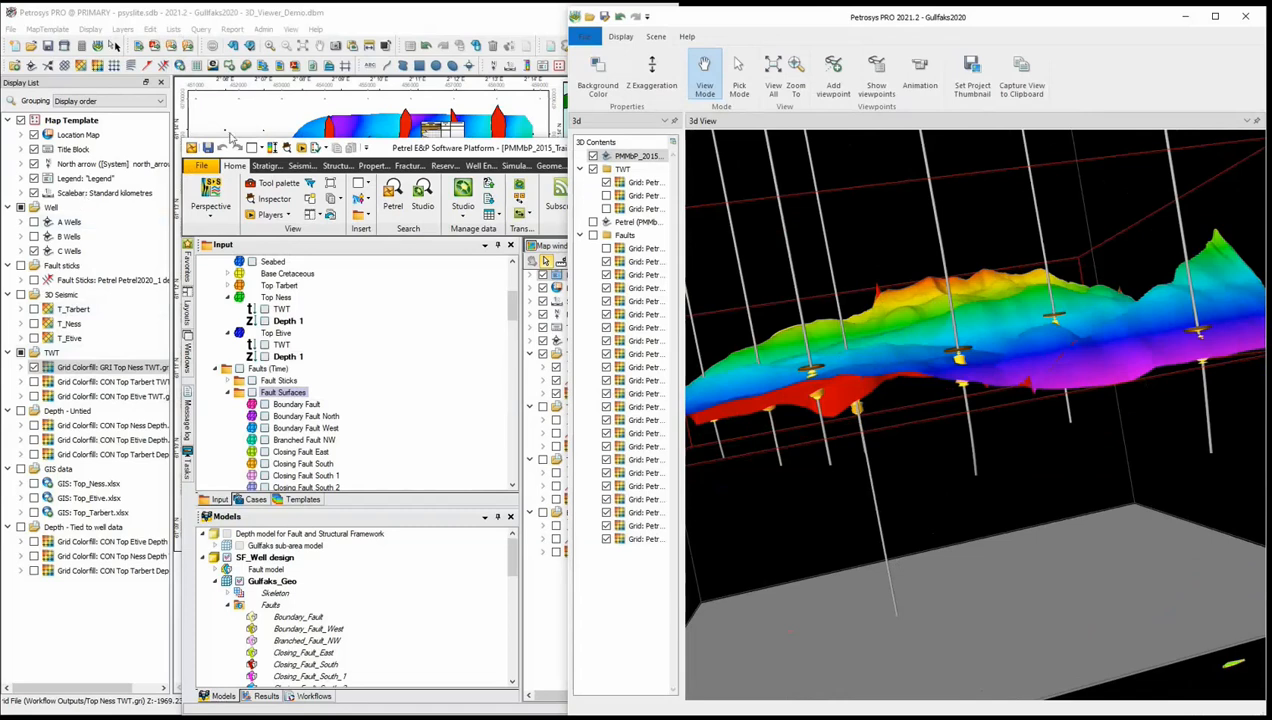
Step: Open the Gullfaks2020 project folder in File Explorer and add Top_Ness.xlsx from Workflow Outputs to the 3D view
click(115, 46)
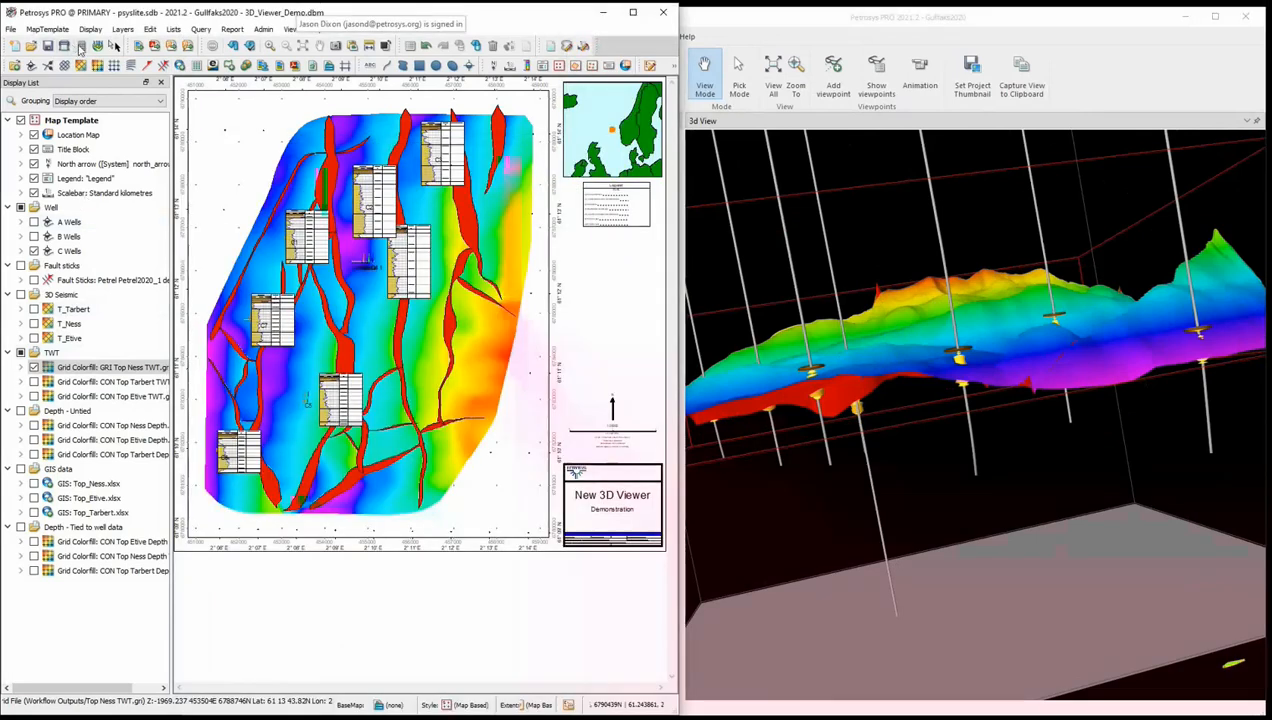
drag(0, 104, 469, 106)
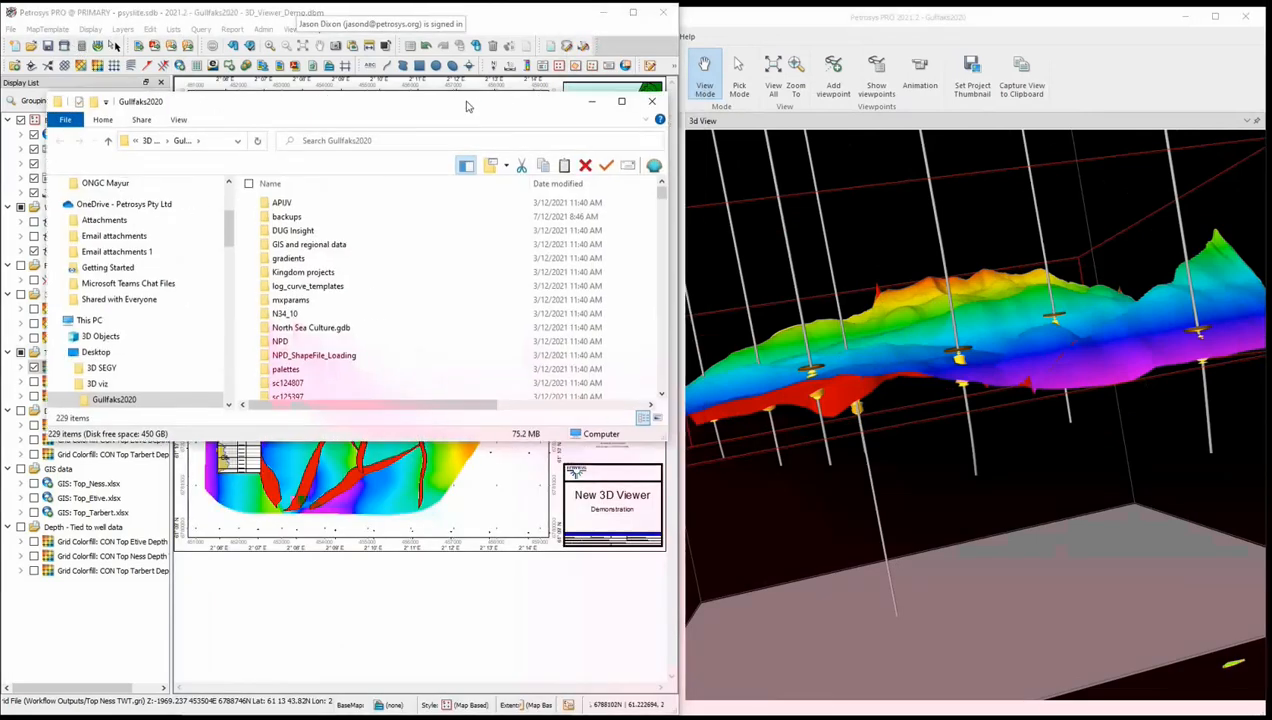
scroll(323, 270, down, 4)
click(323, 255)
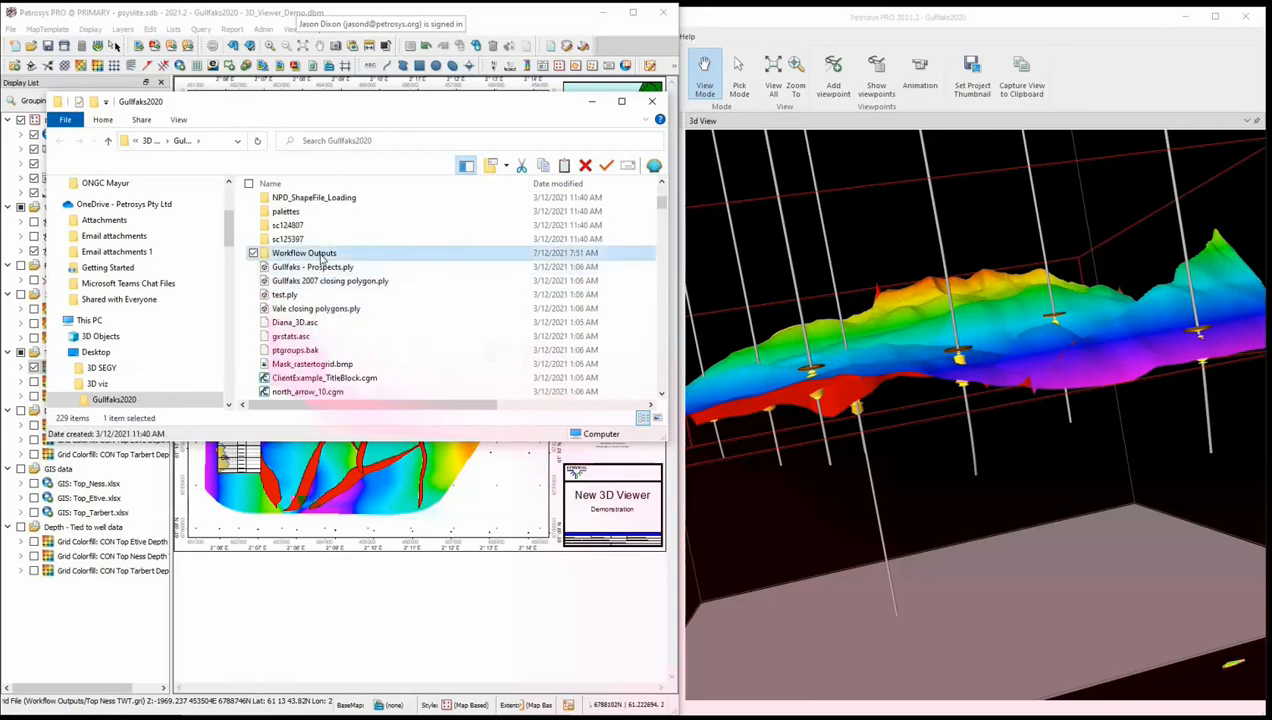
double_click(322, 257)
scroll(346, 308, down, 5)
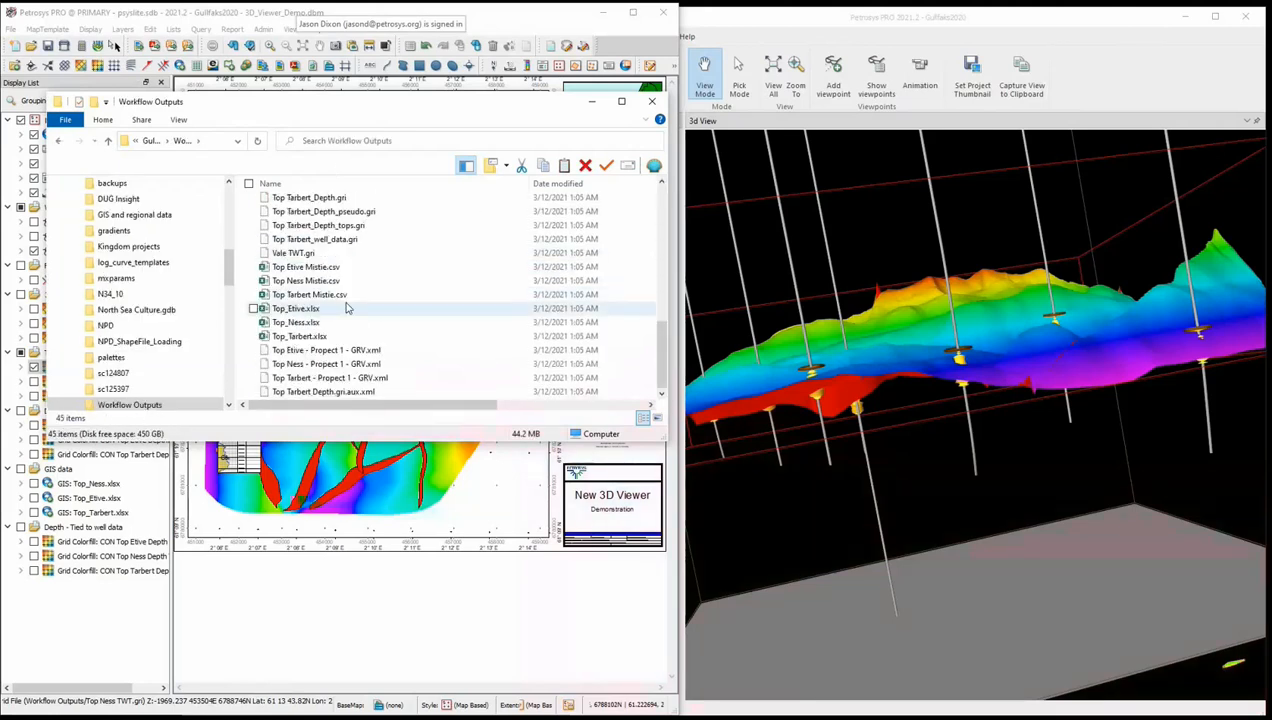
click(309, 324)
drag(309, 324, 916, 372)
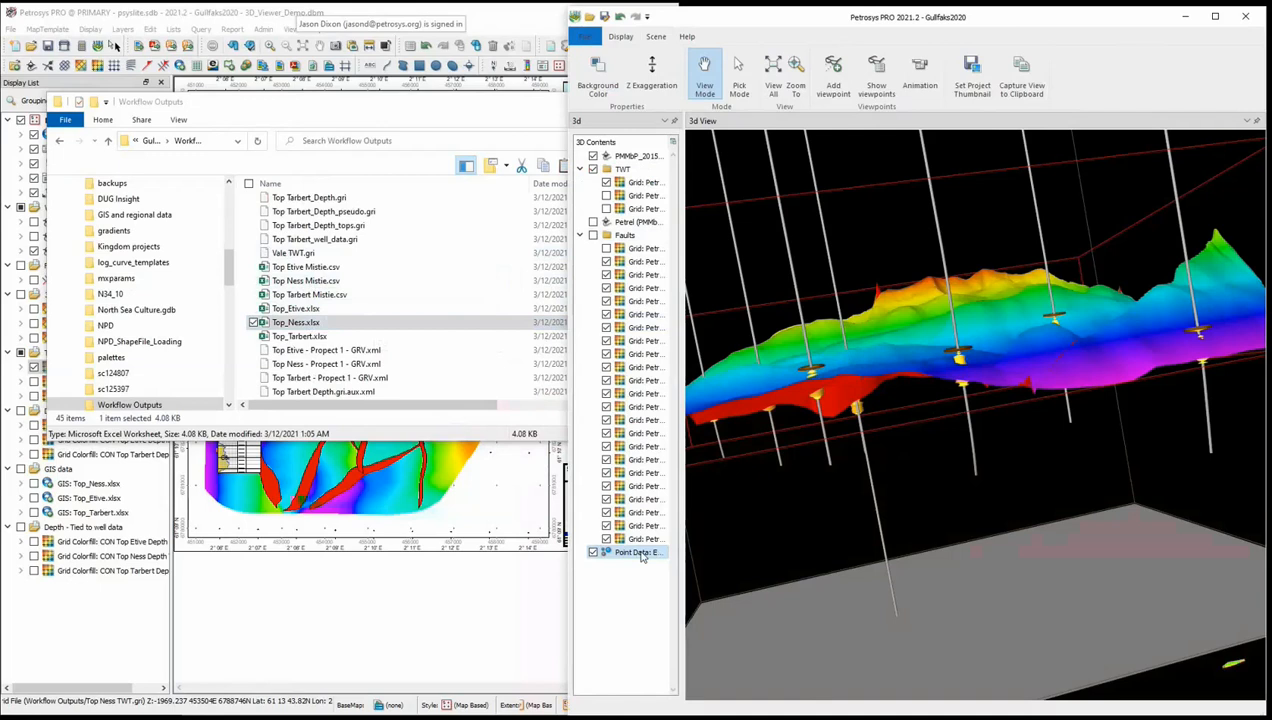
Step: Define the Top_Ness.xlsx point data format with Z values taken from the Depth column
click(580, 235)
double_click(621, 250)
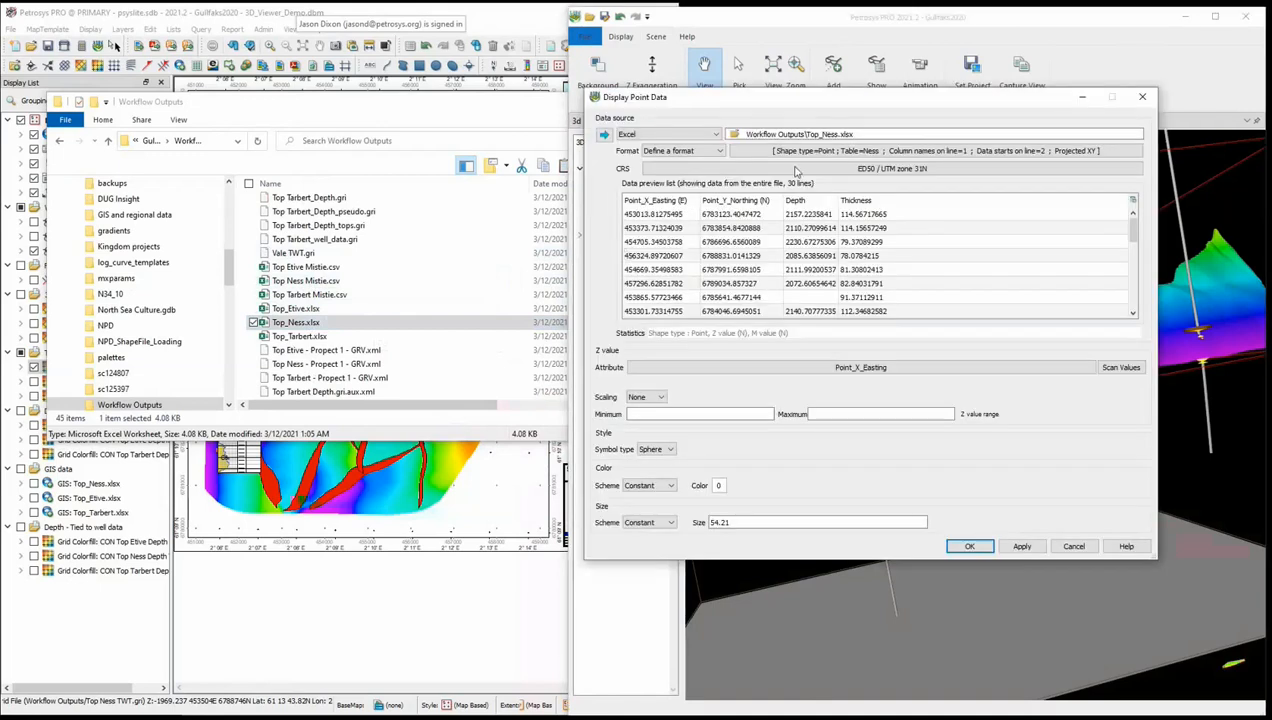
click(800, 151)
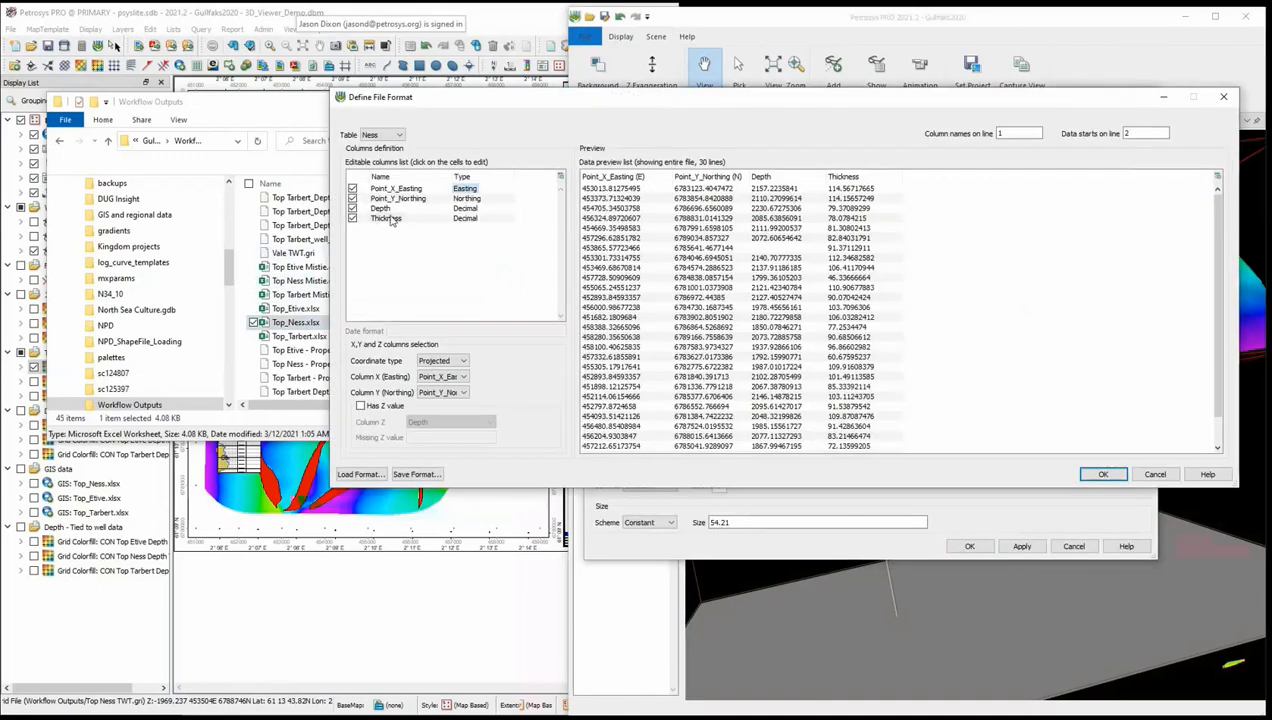
click(362, 407)
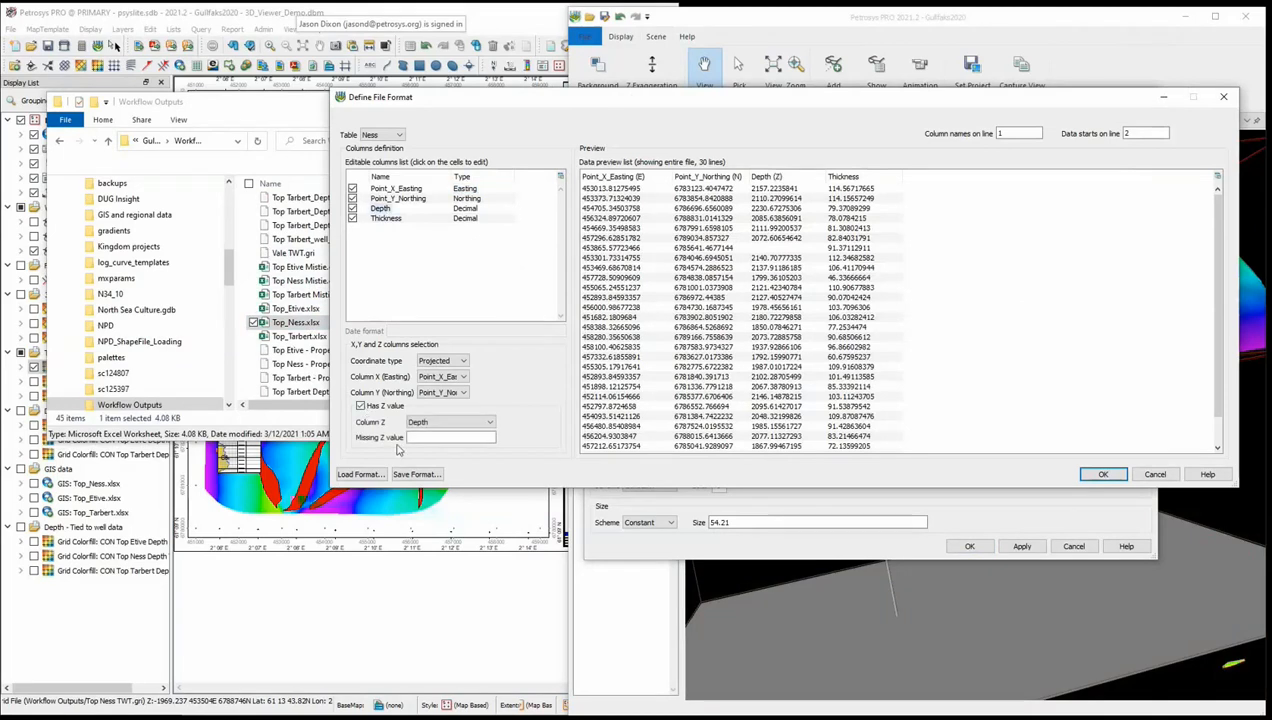
click(1102, 475)
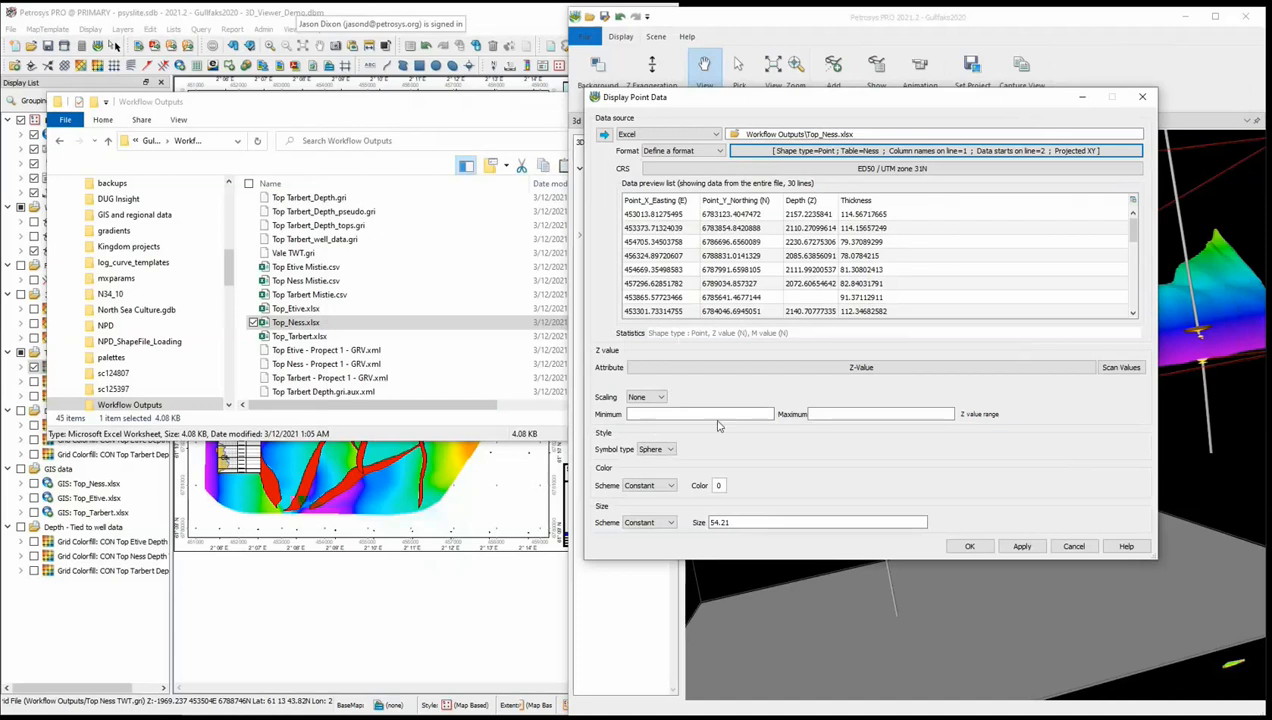
Step: Set the point data's Z value scaling to Invert and keep Sphere as the symbol type
click(648, 398)
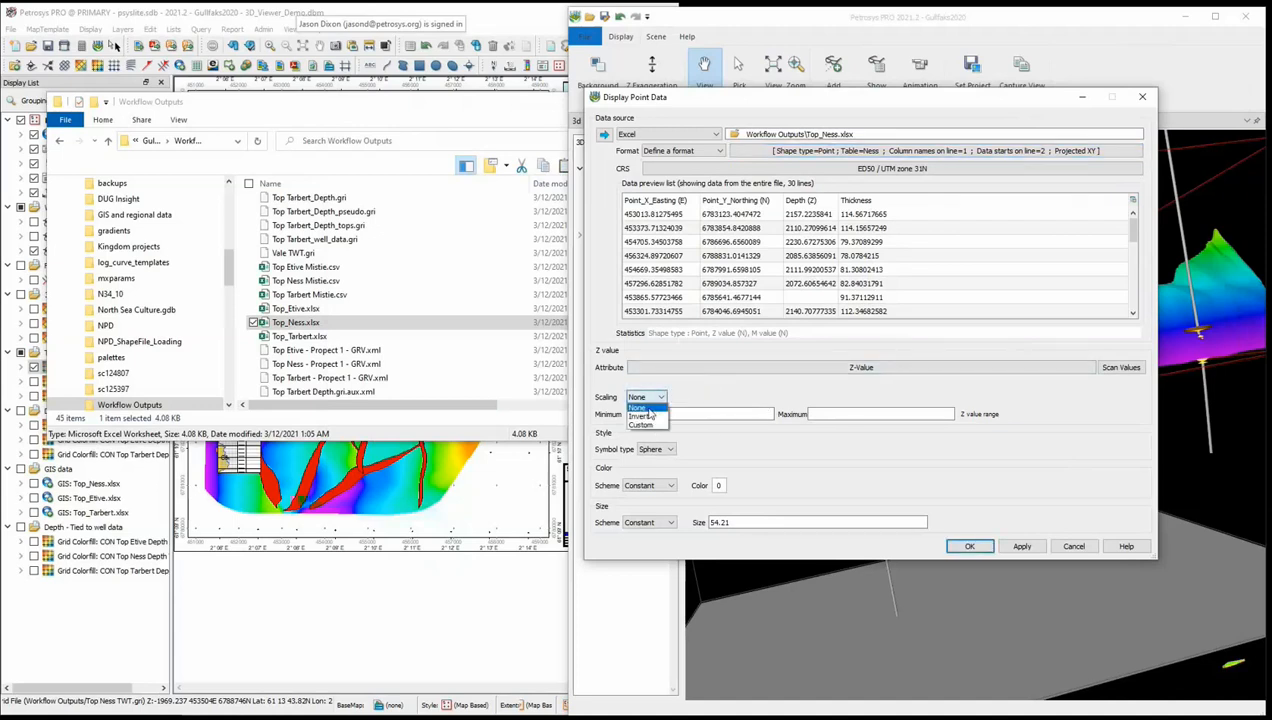
click(655, 417)
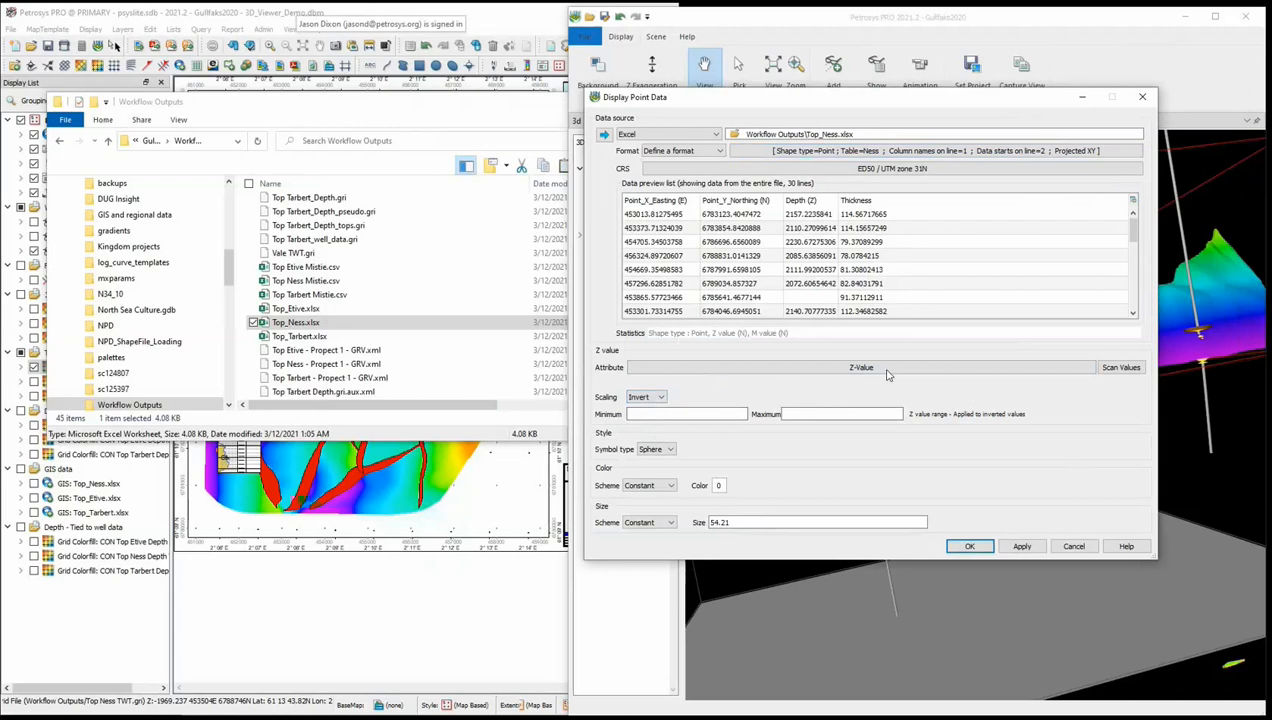
click(653, 450)
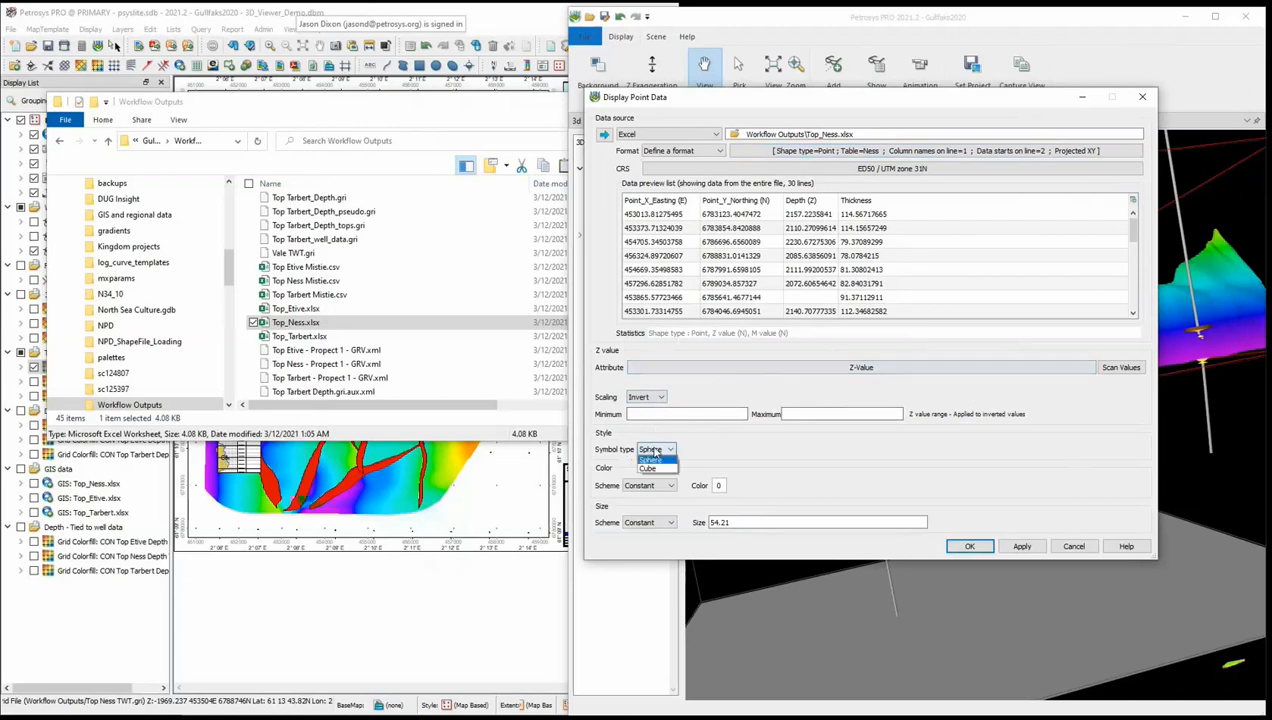
click(656, 461)
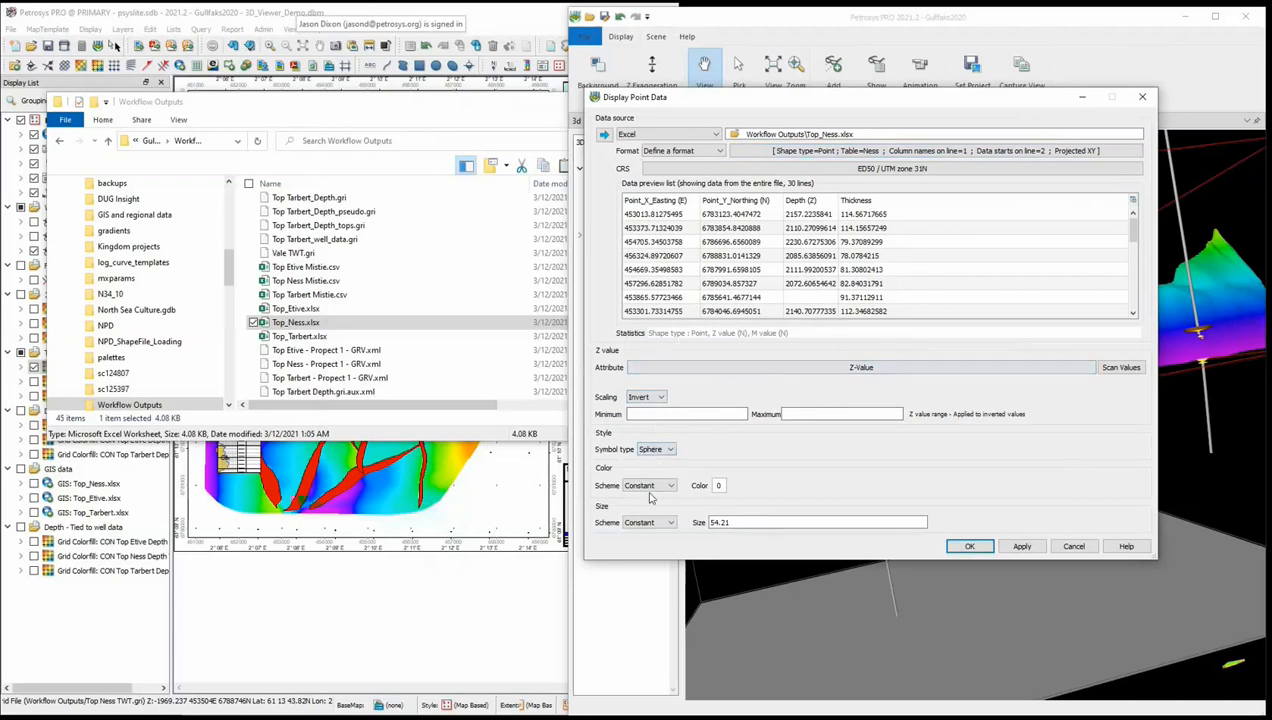
Step: Color the Top Ness points by the Thickness attribute using the Petrosys default gradient
click(652, 485)
click(651, 509)
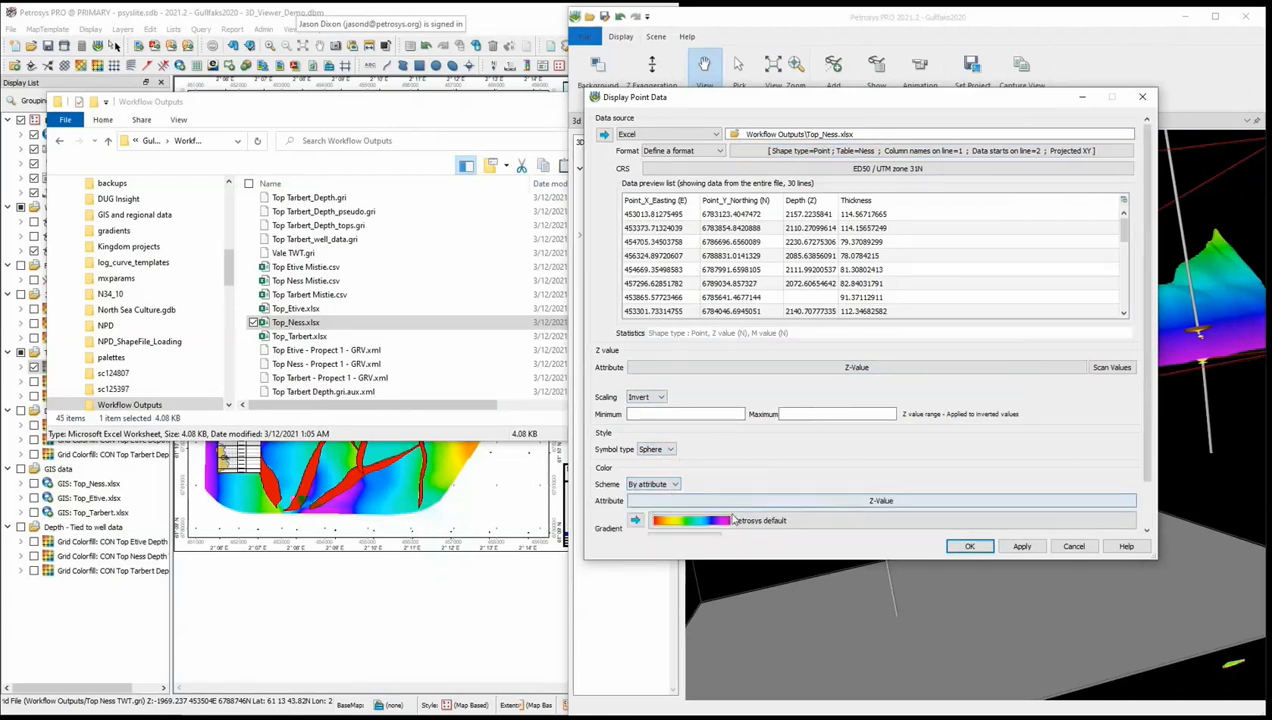
scroll(800, 473, down, 1)
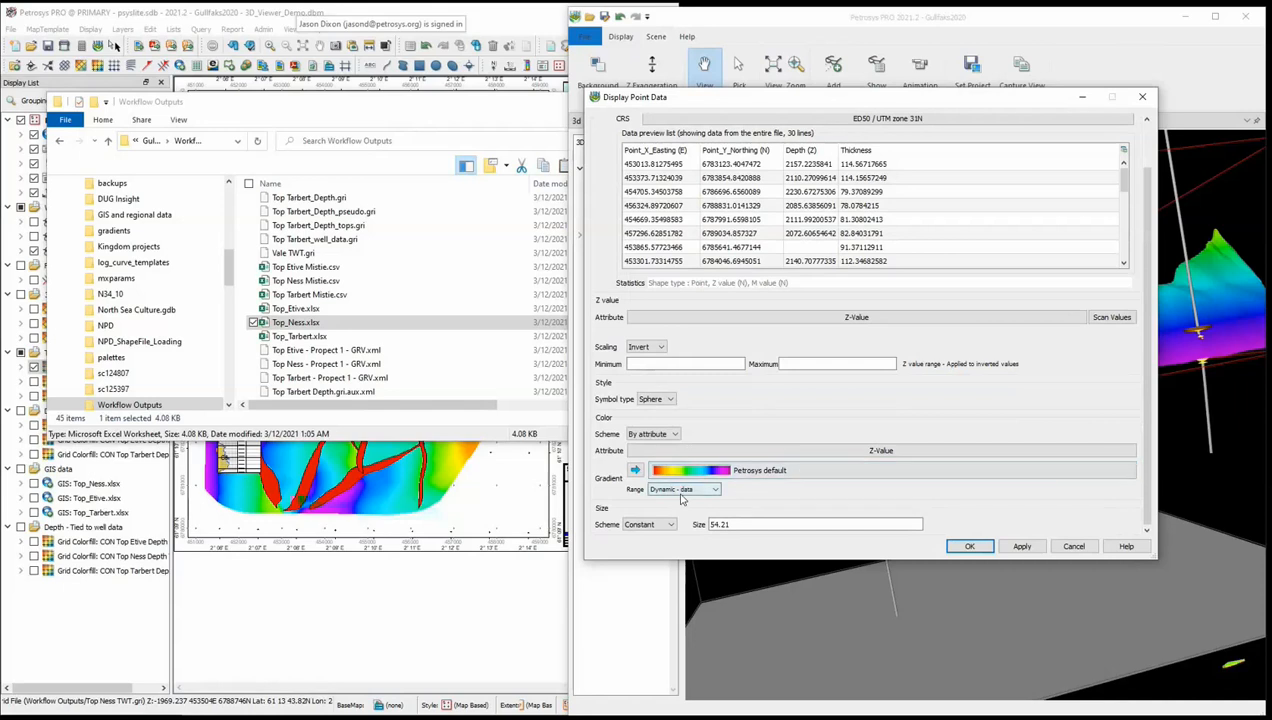
click(955, 450)
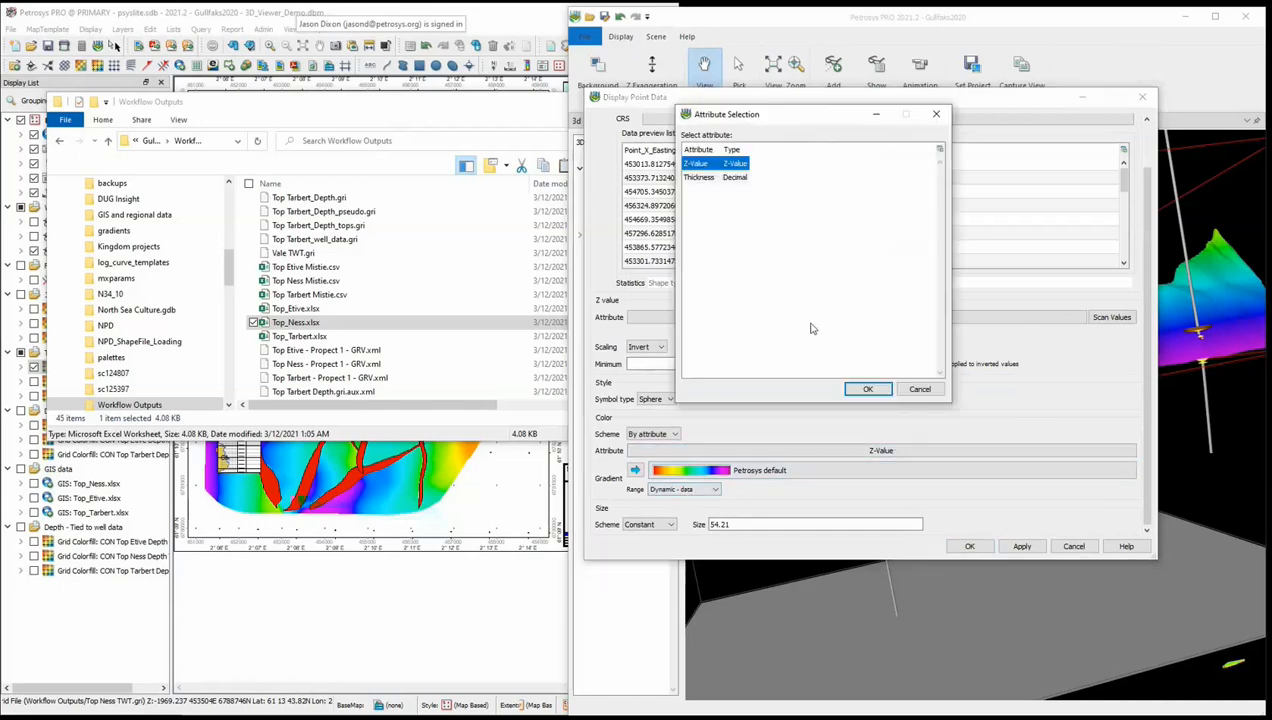
click(705, 179)
click(867, 389)
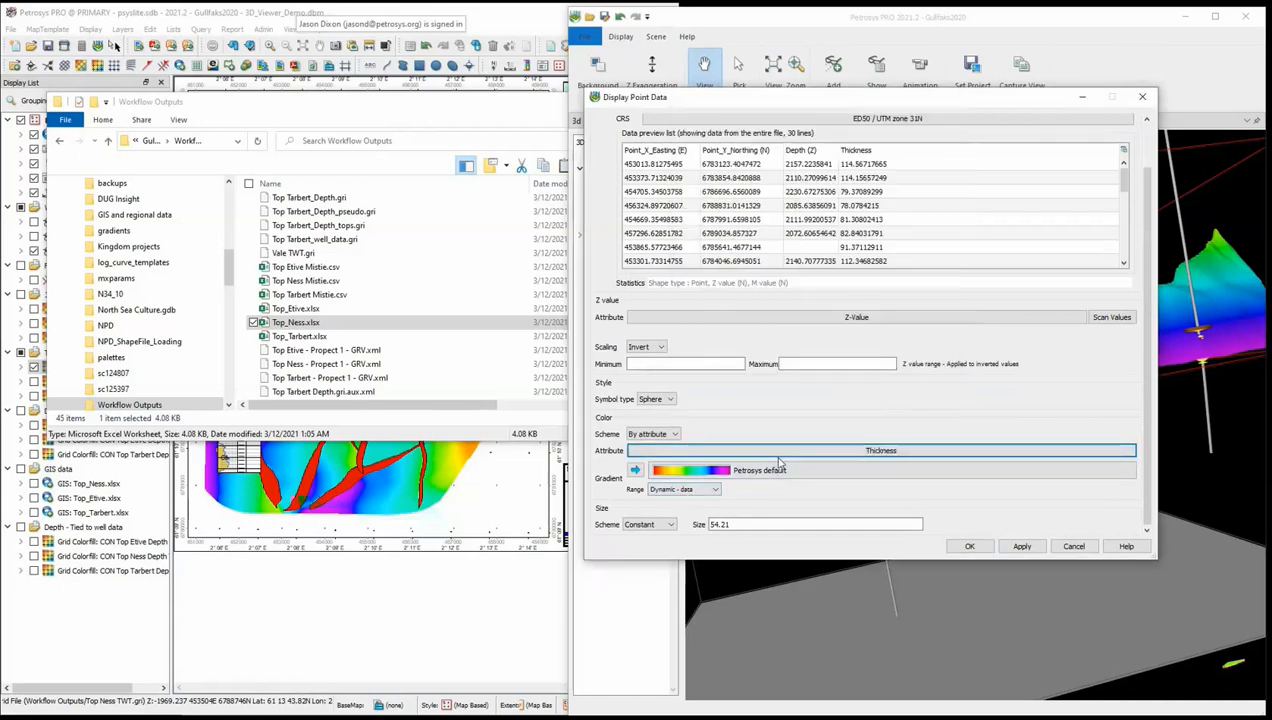
Step: Size the Top Ness point symbols by attribute and apply a scale factor of 10
click(648, 526)
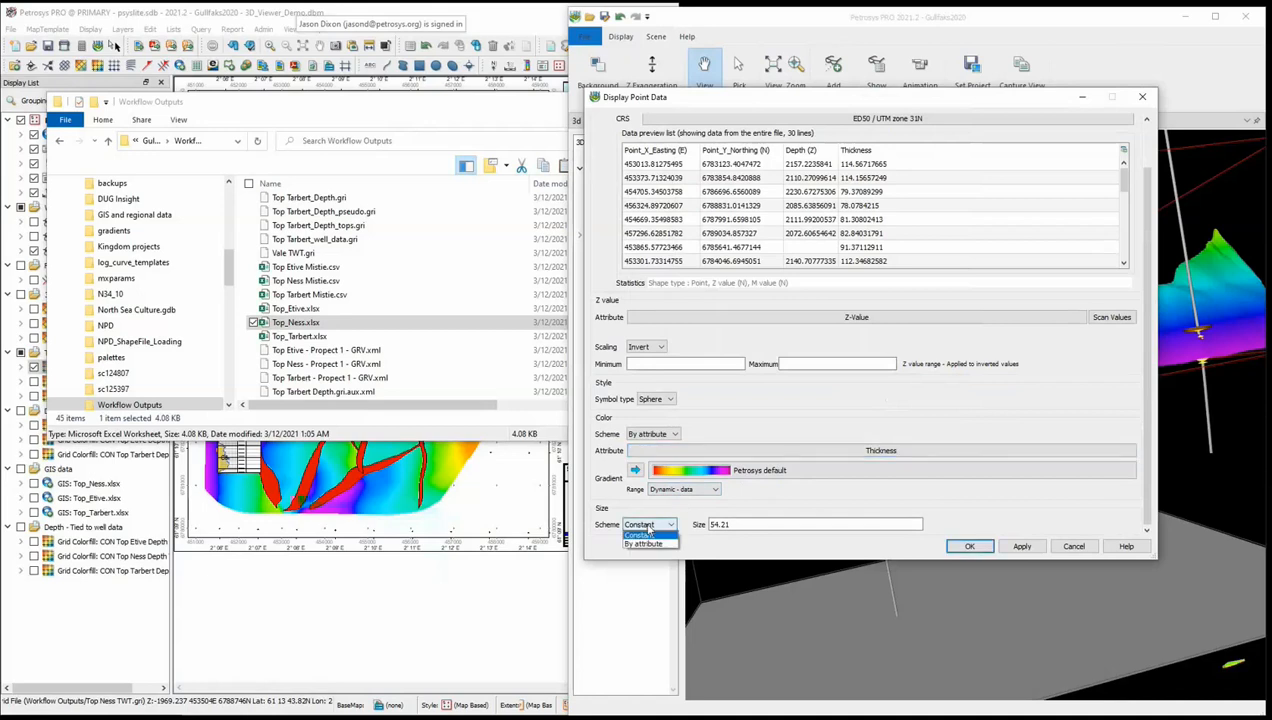
click(644, 543)
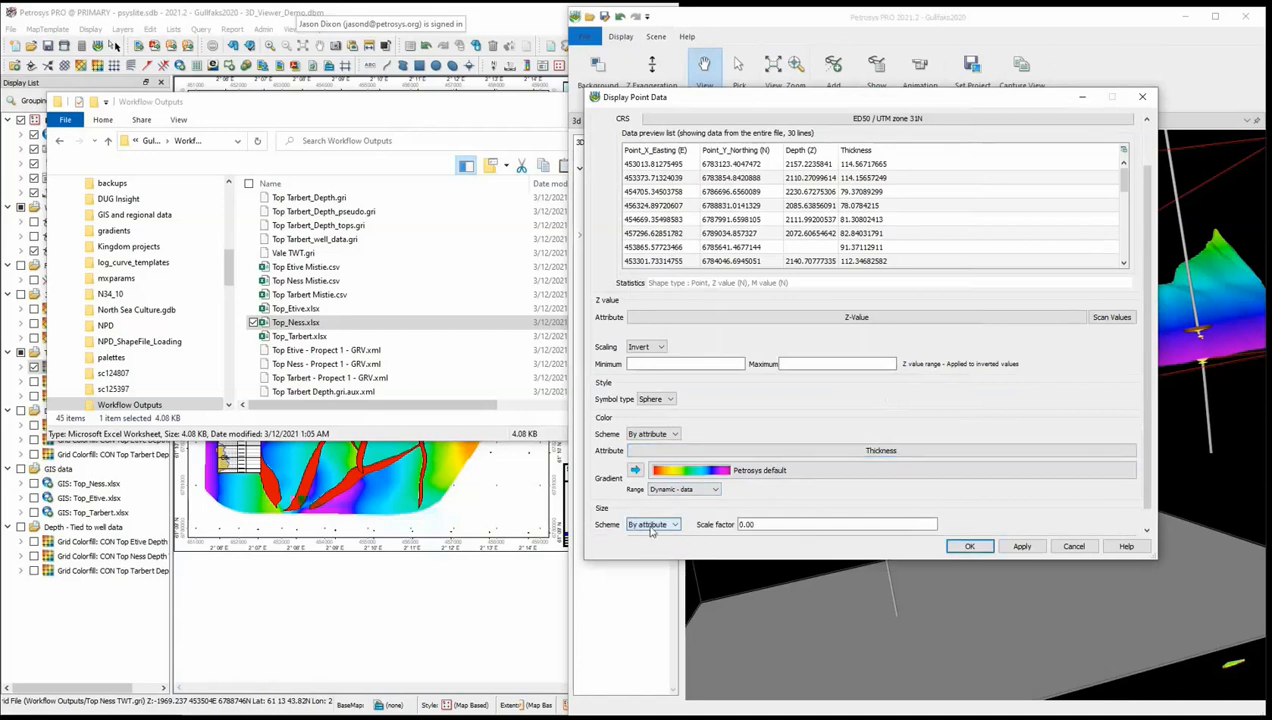
drag(792, 524, 708, 530)
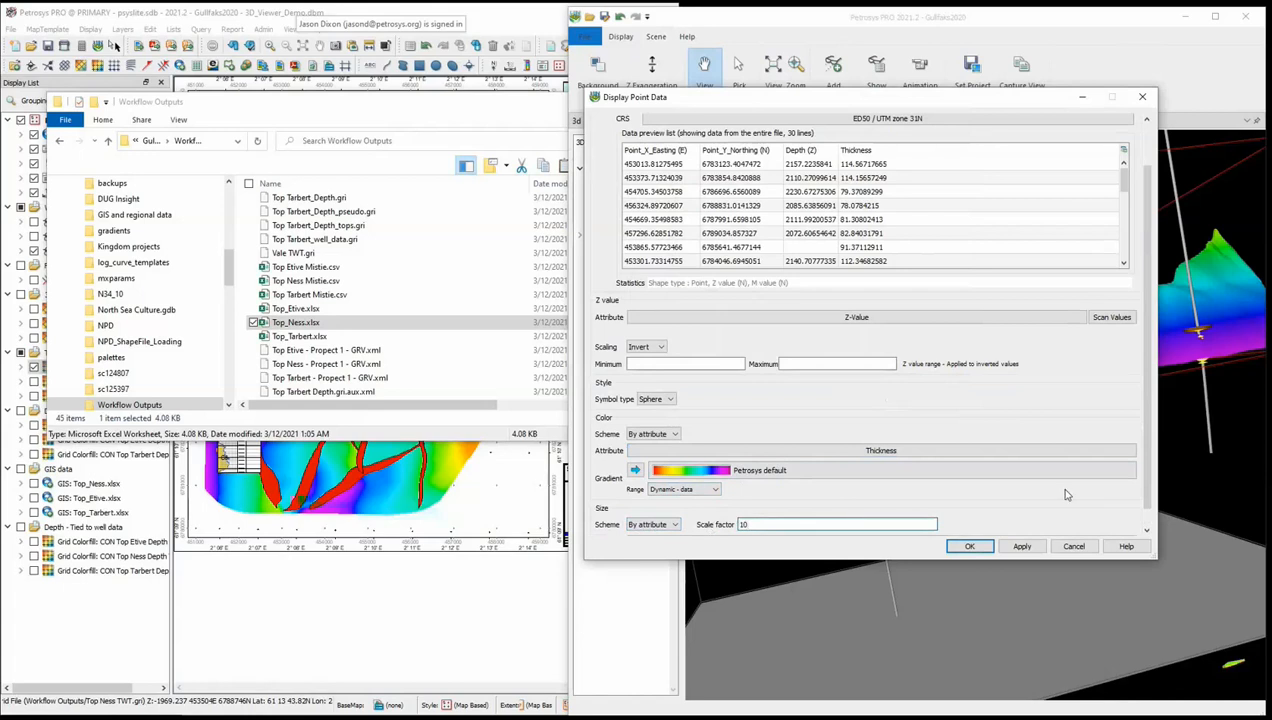
click(1010, 547)
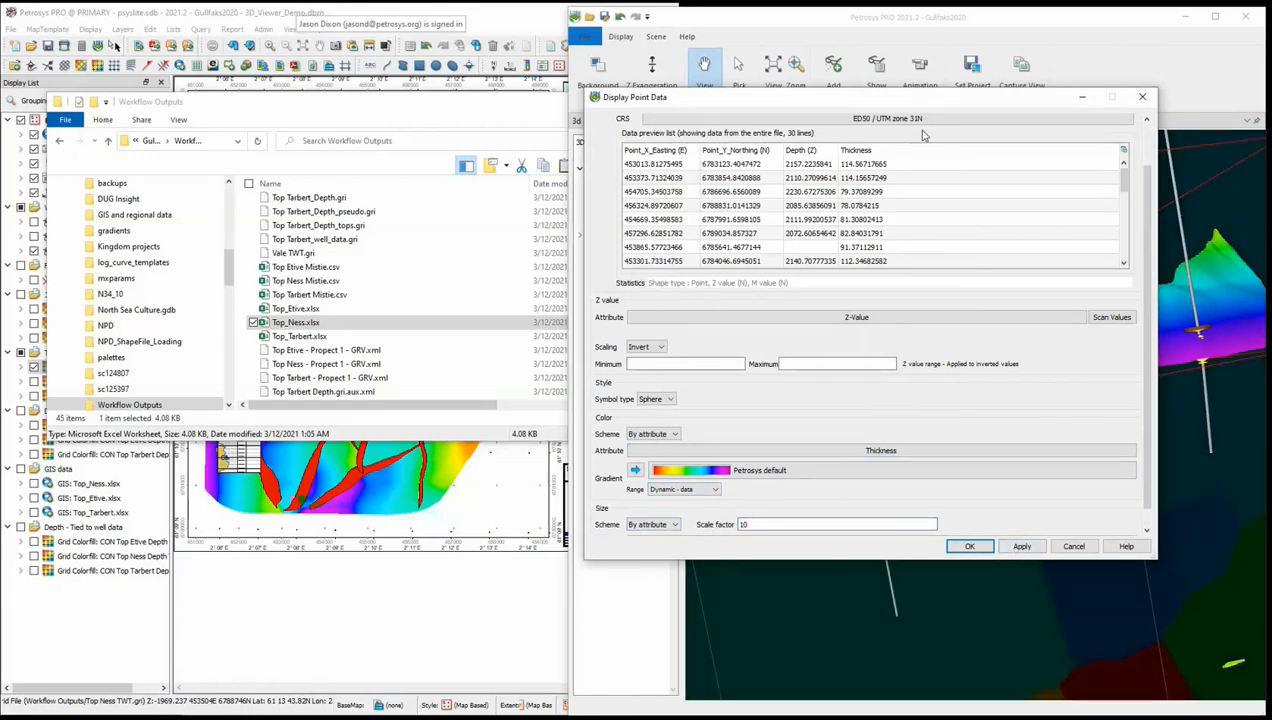
Step: Try scale factors of 1 and 0.5 for the Top Ness point symbols
double_click(763, 528)
text(1)
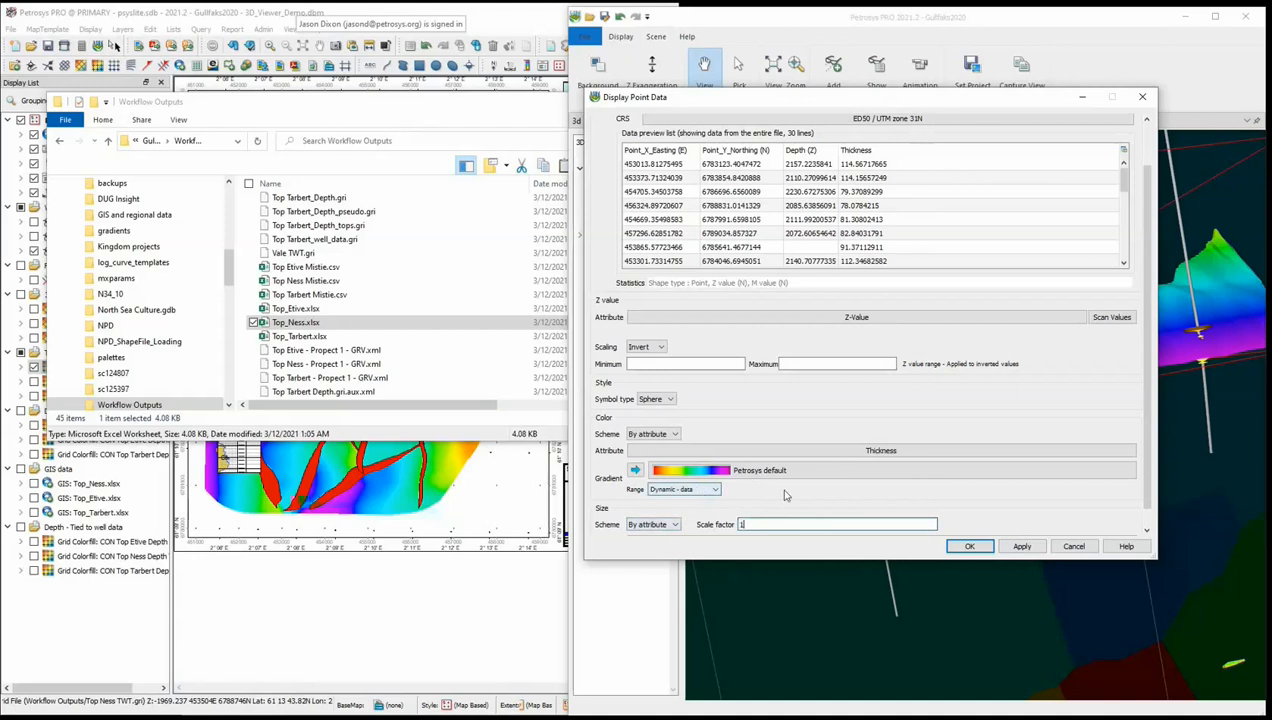
click(1014, 550)
drag(759, 526, 687, 518)
text(0.5)
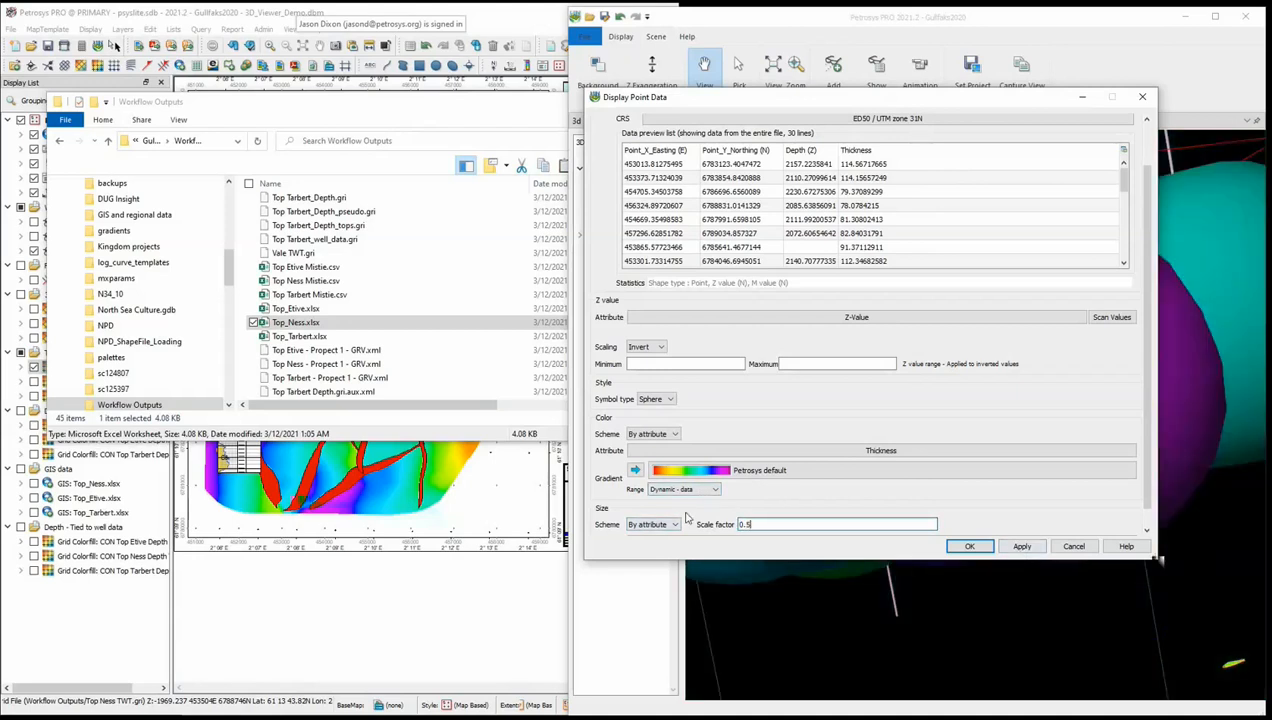
click(1026, 549)
Step: Set the Top Ness point symbols' scale factor to 1 and inspect the points against the surface and wells
drag(954, 103, 441, 124)
drag(940, 222, 985, 345)
drag(249, 546, 230, 545)
text(1)
click(456, 567)
drag(957, 434, 926, 367)
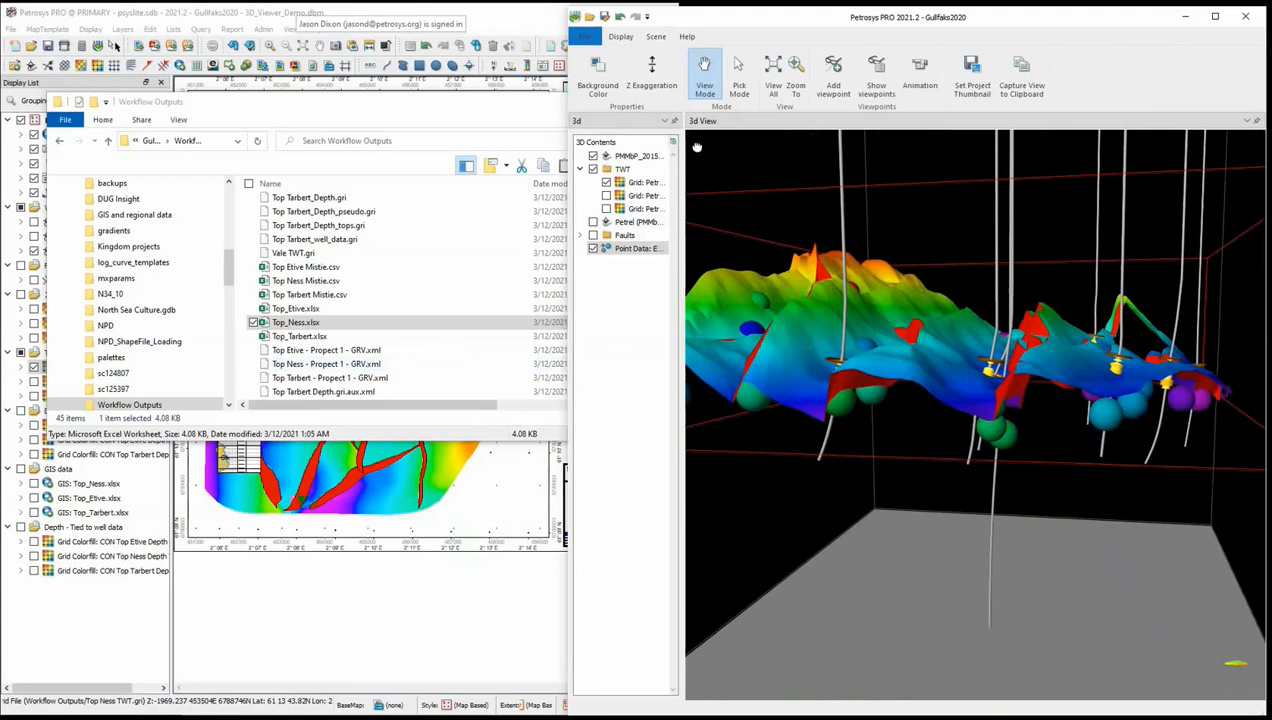
click(619, 37)
click(844, 72)
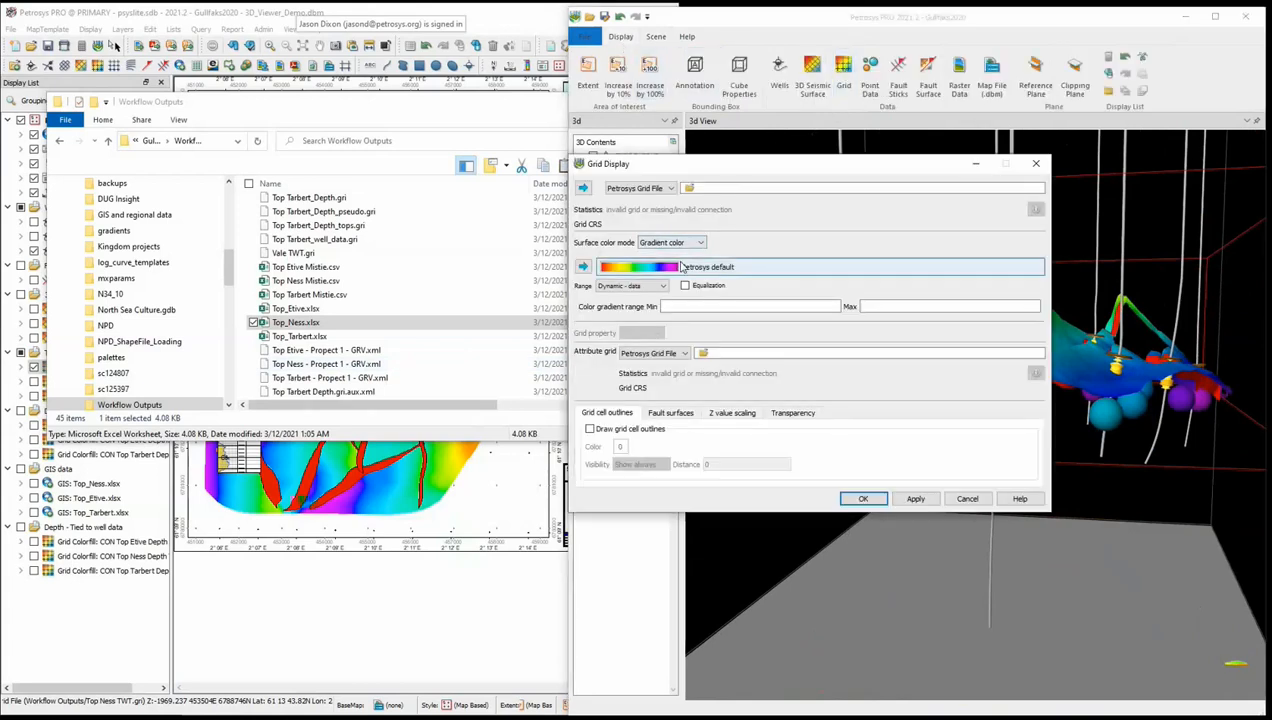
click(677, 245)
click(660, 190)
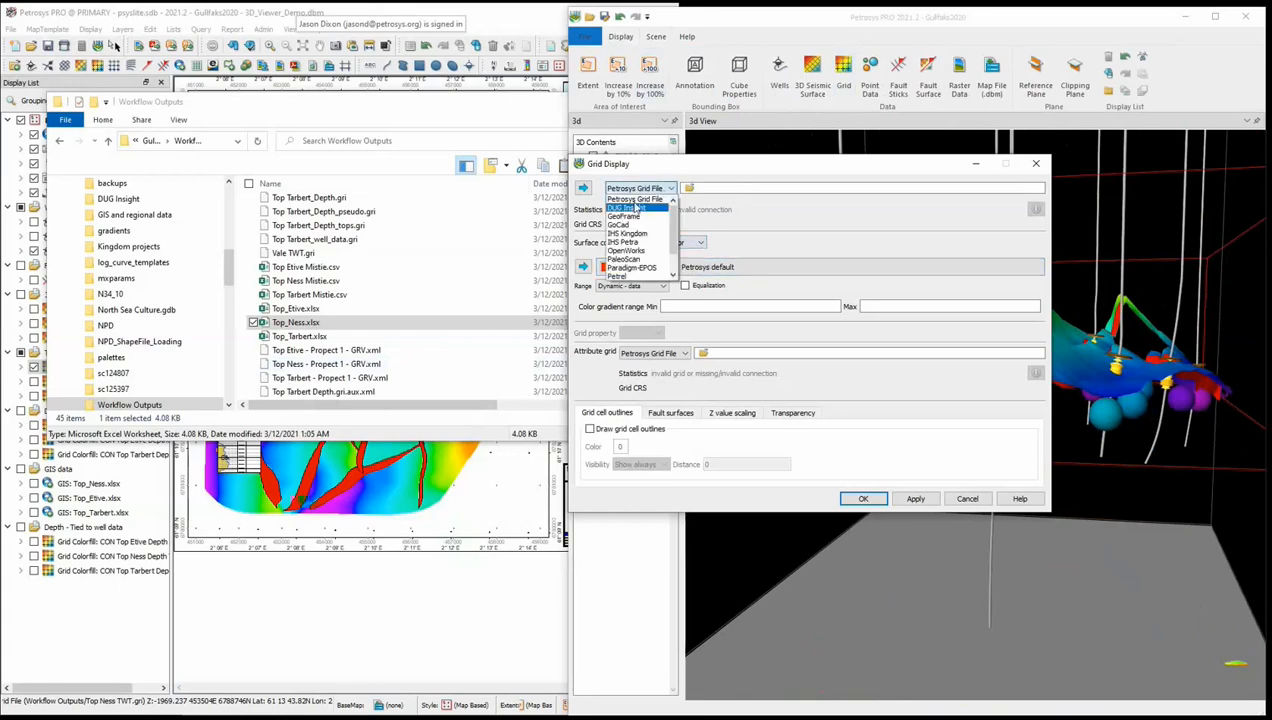
click(691, 189)
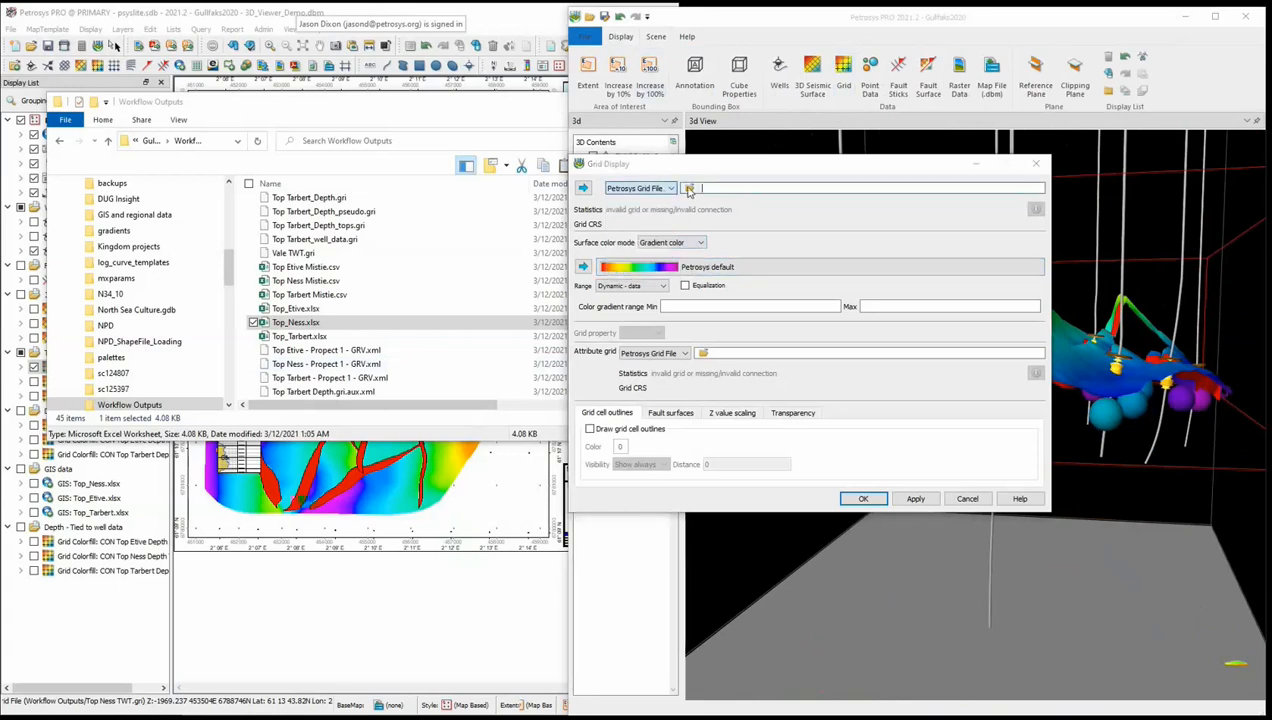
click(430, 682)
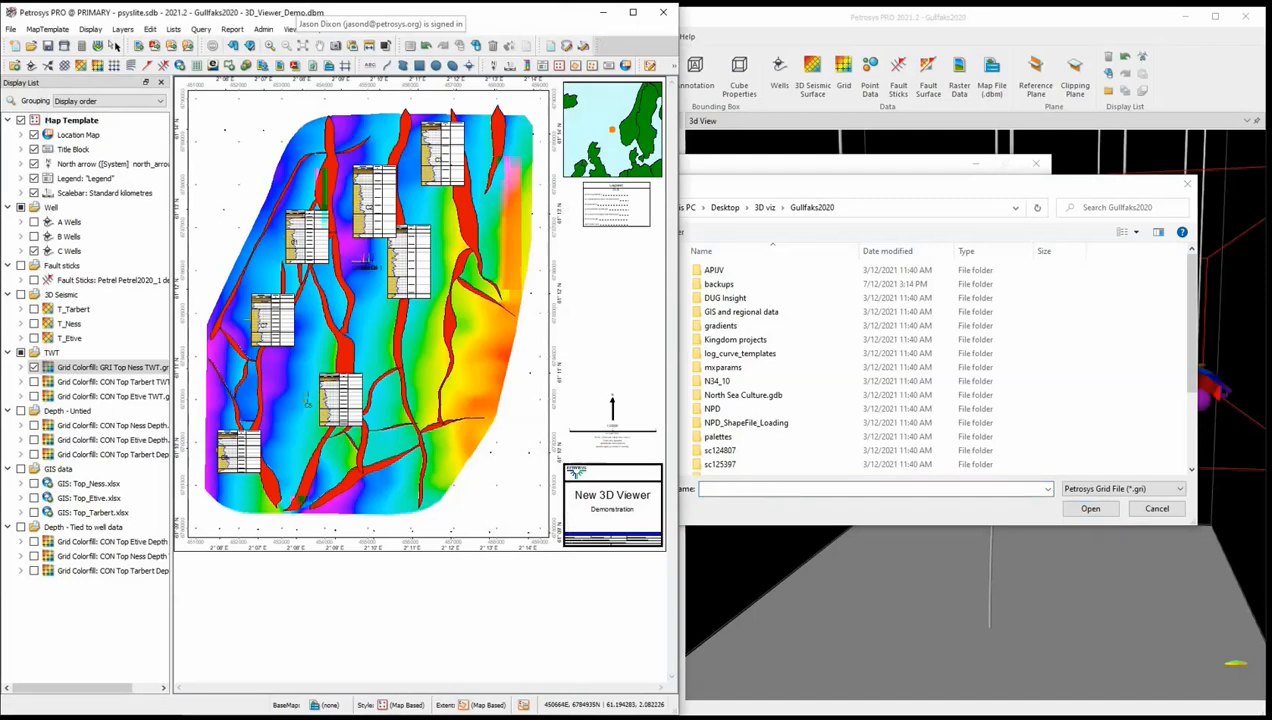
Step: Replace the Top Ness TWT grid on the map with the untied Top Ness depth grid and enable the Depth - Tied to well data group
click(34, 367)
click(38, 410)
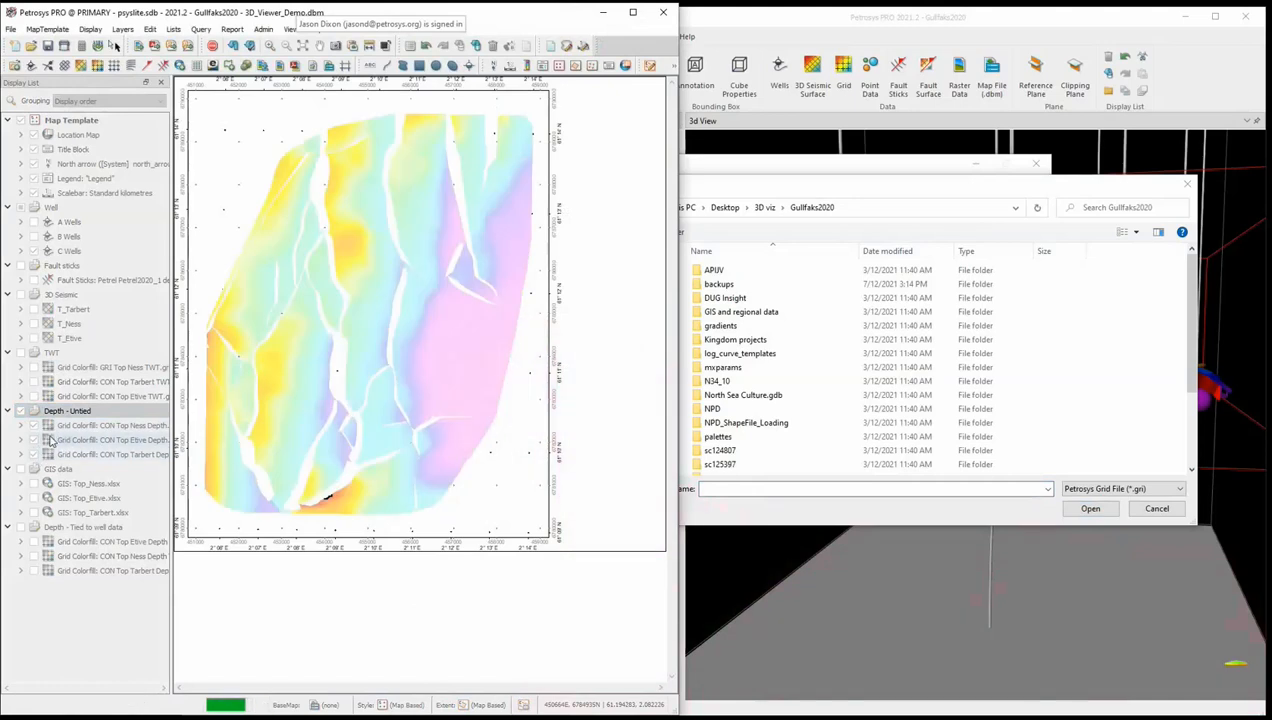
click(35, 455)
click(35, 527)
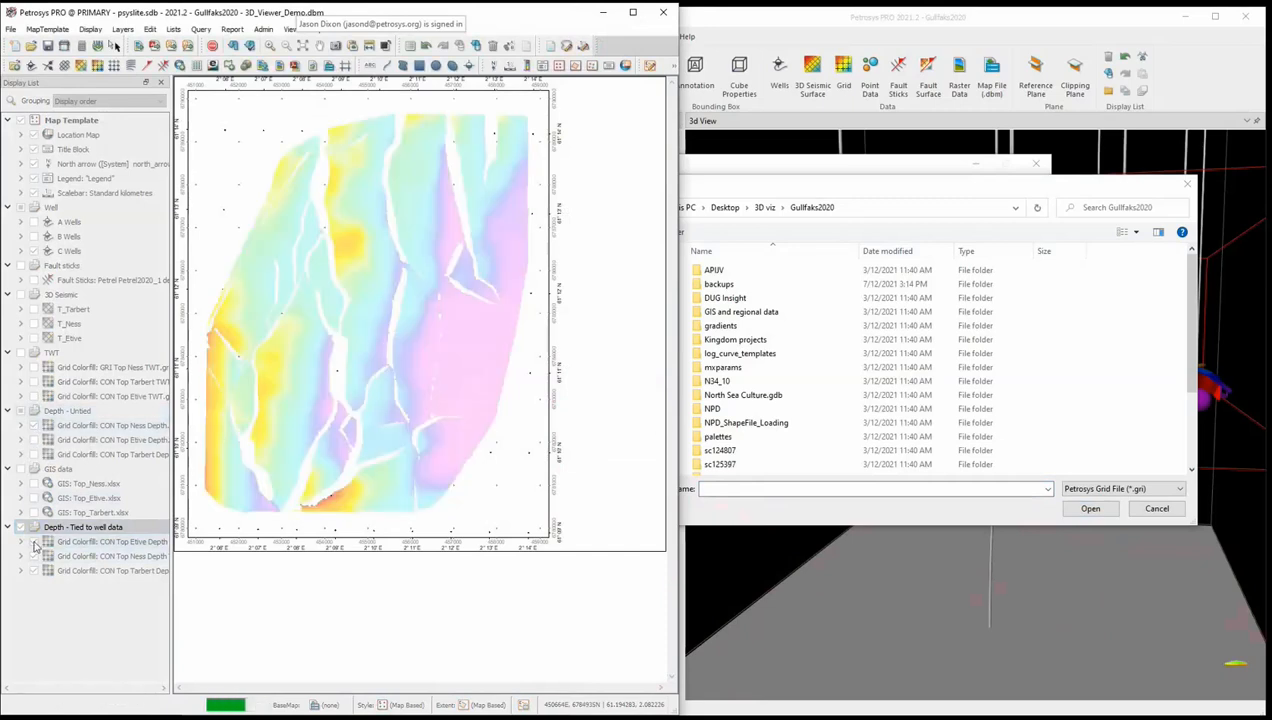
click(34, 571)
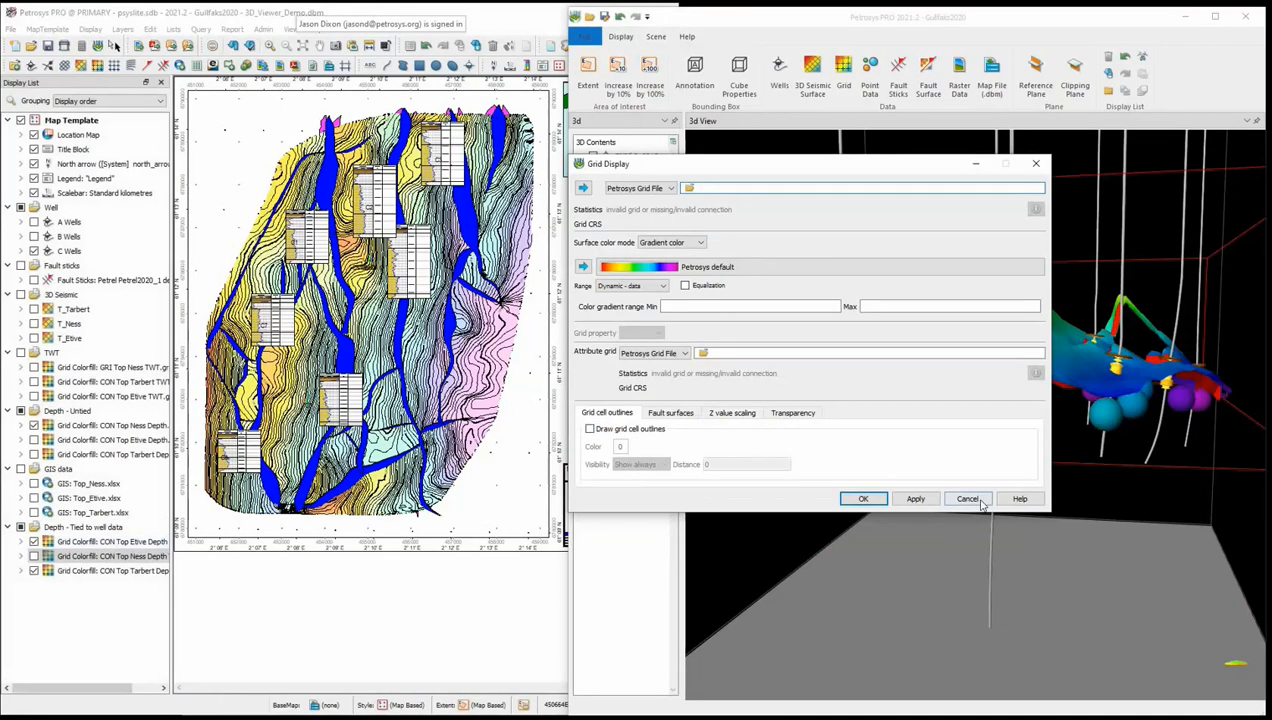
click(979, 501)
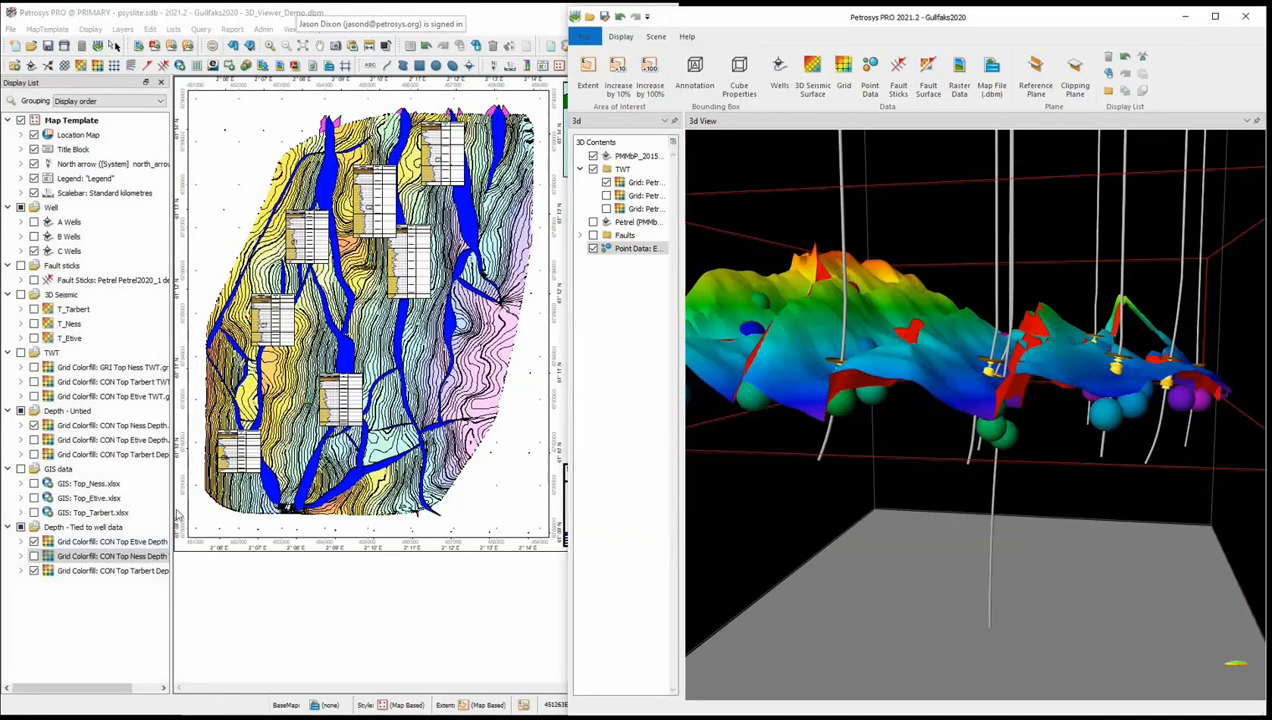
Step: Show only the Top Ness depth grid from the Depth - Tied to well data group on the map
click(34, 542)
click(34, 571)
click(131, 559)
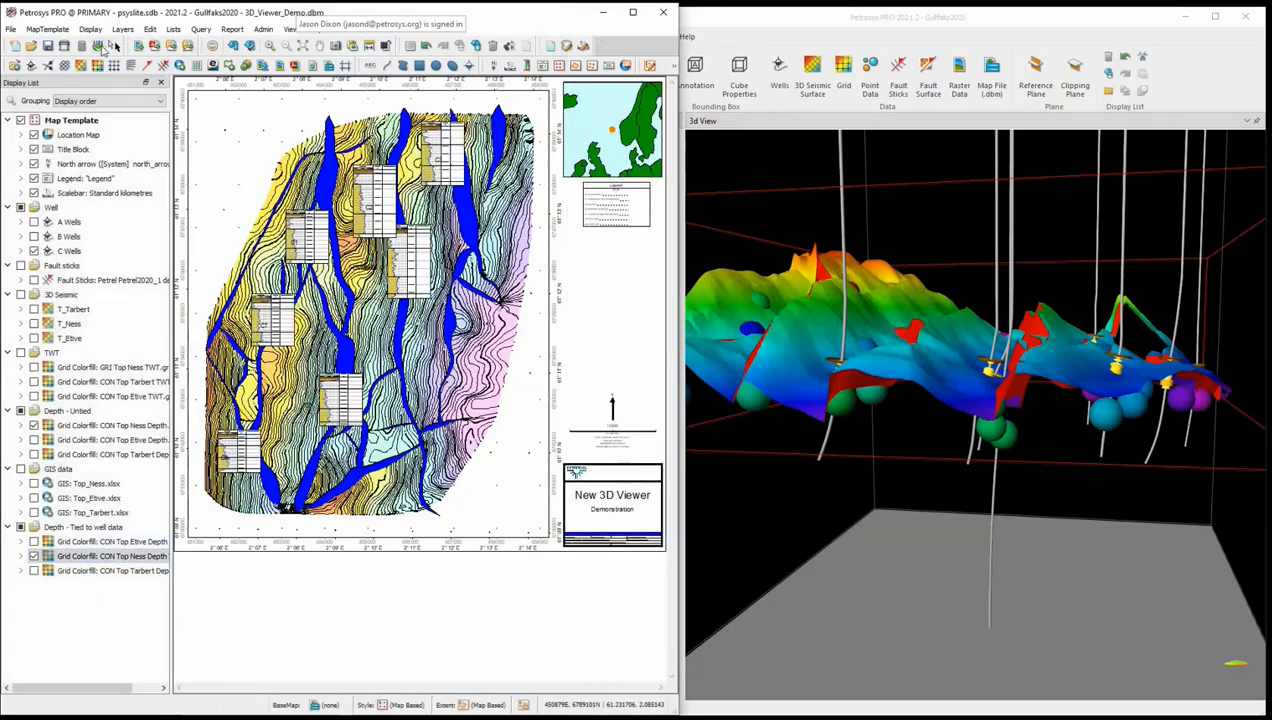
Step: Open the current map in a new 3D viewer and hide the untied Top Ness Depth.gri grid there
click(115, 47)
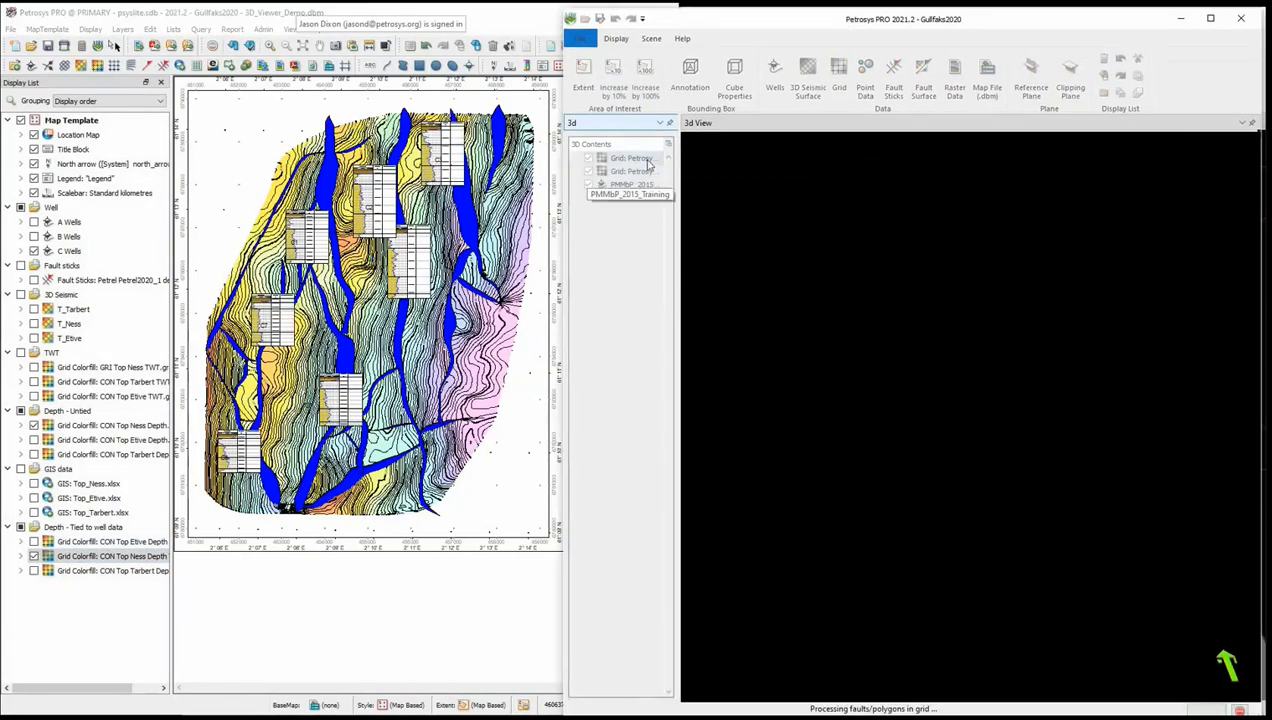
drag(800, 158, 826, 158)
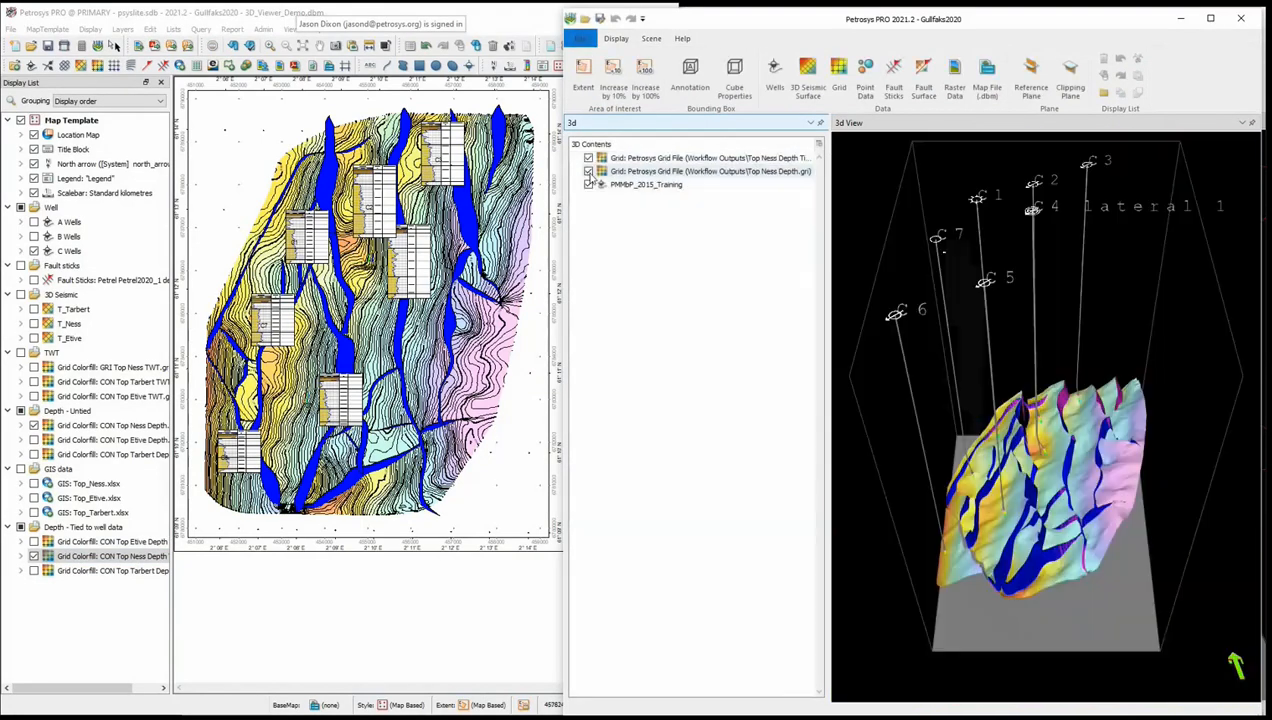
click(588, 172)
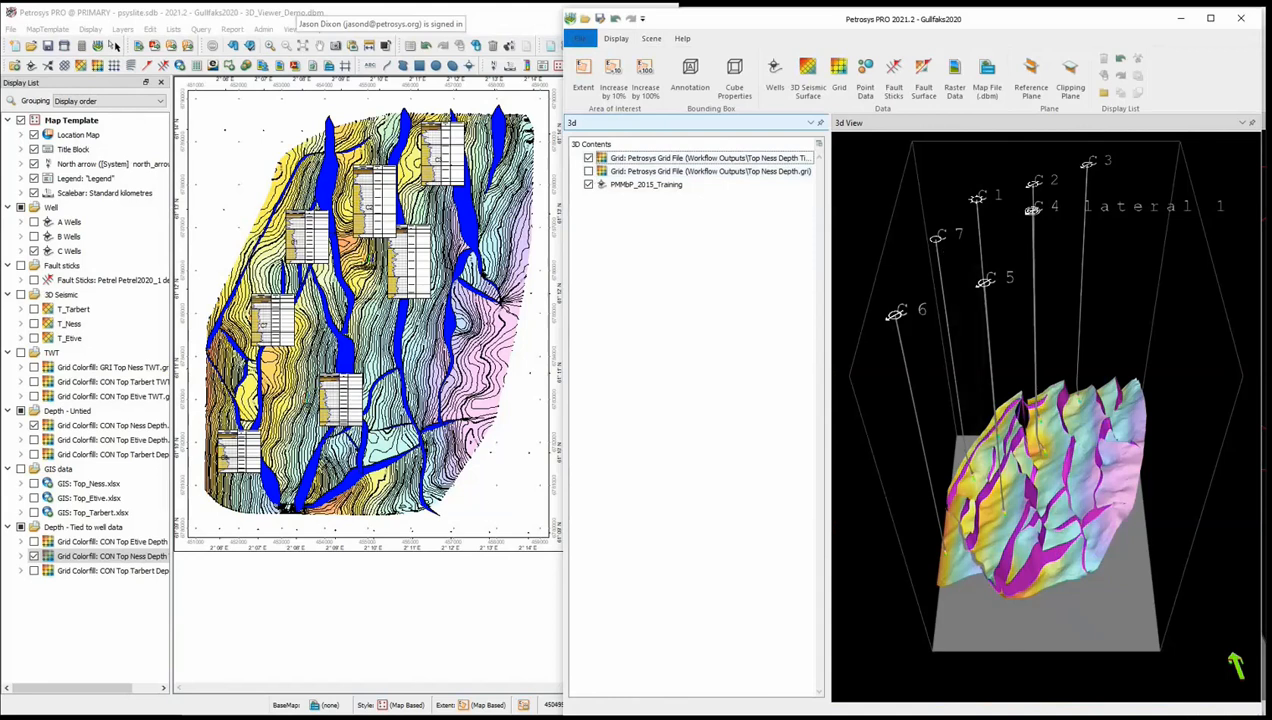
Step: Add Top_Ness.xlsx to the new 3D viewer as point data and define its format with Depth as the Z value column
key(alt+Tab)
drag(284, 323, 884, 378)
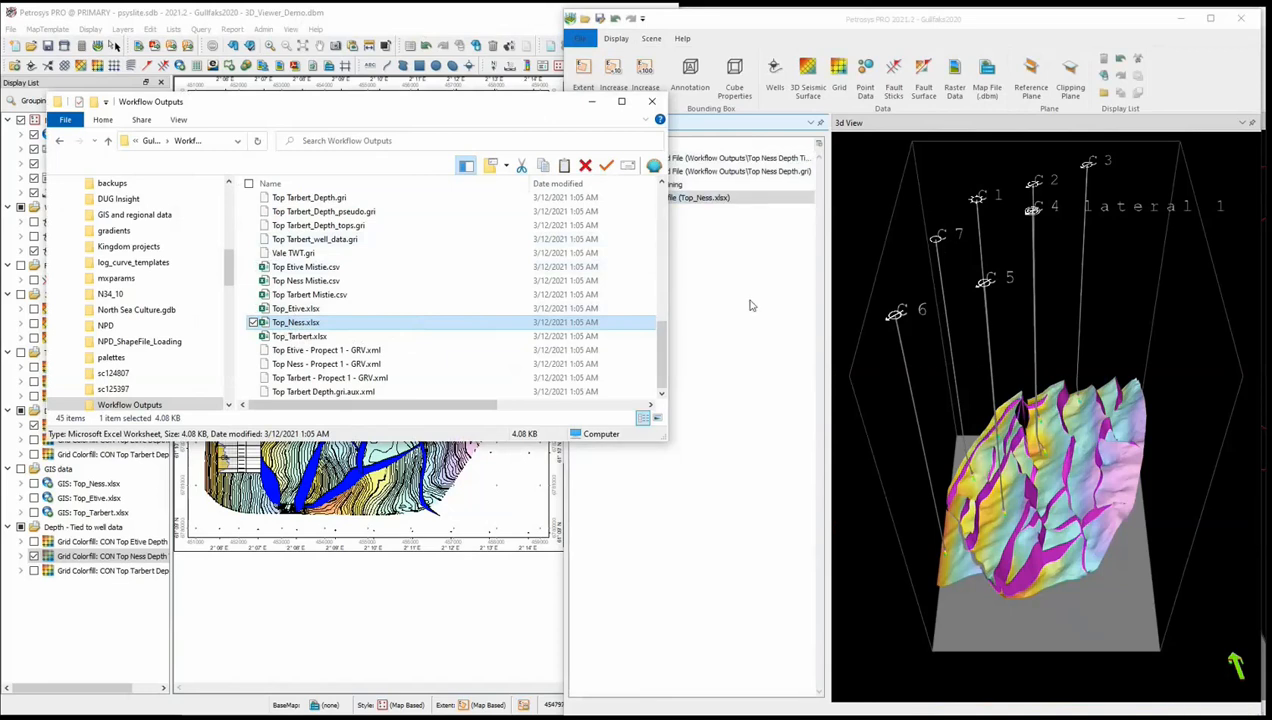
double_click(627, 199)
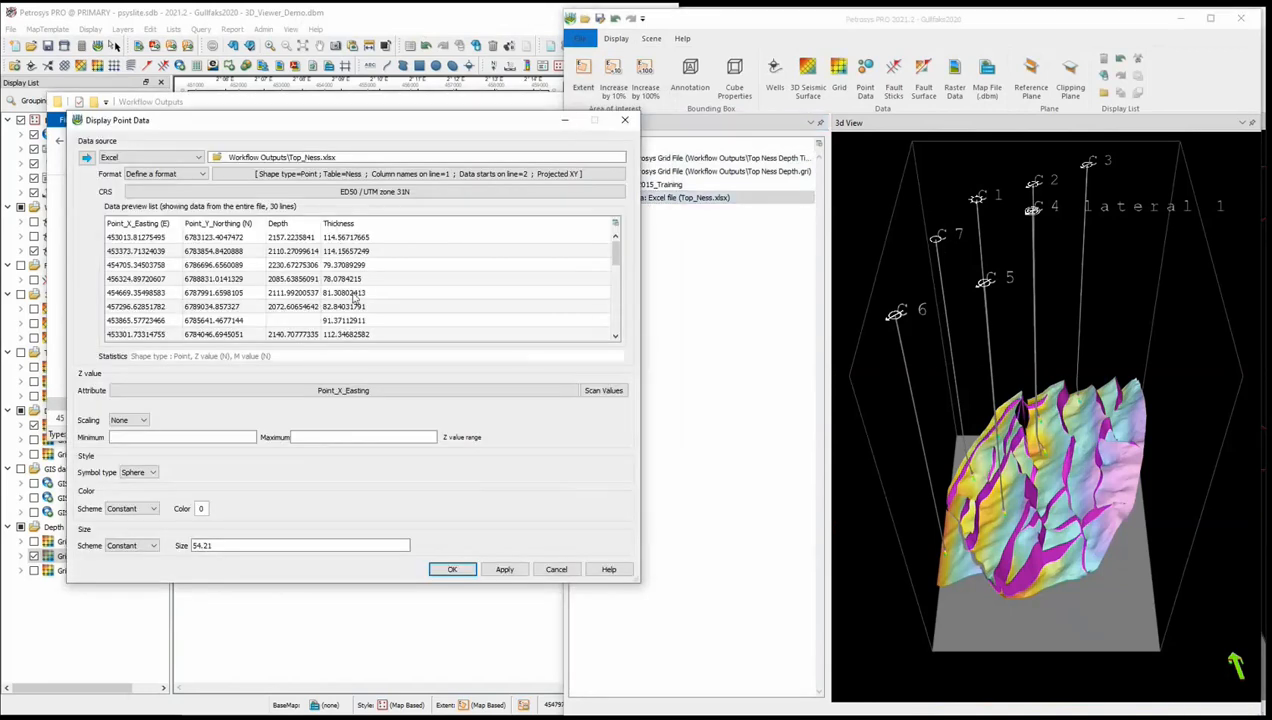
click(330, 175)
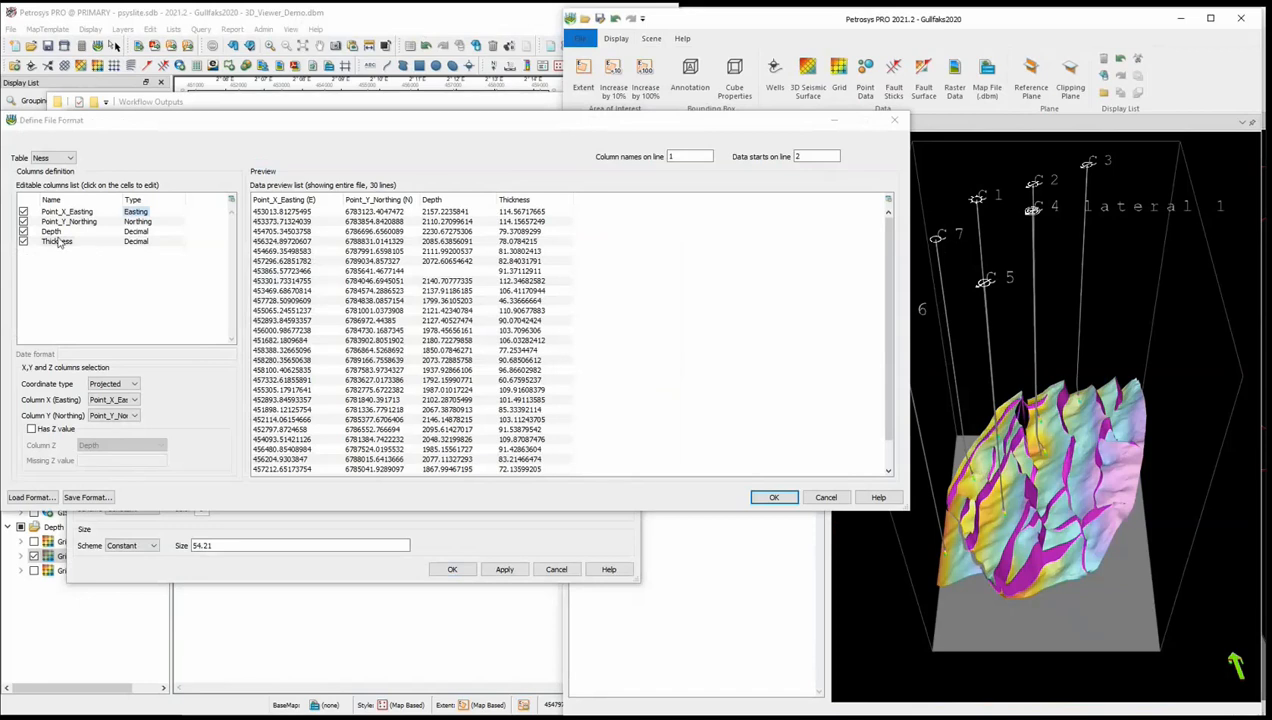
click(54, 429)
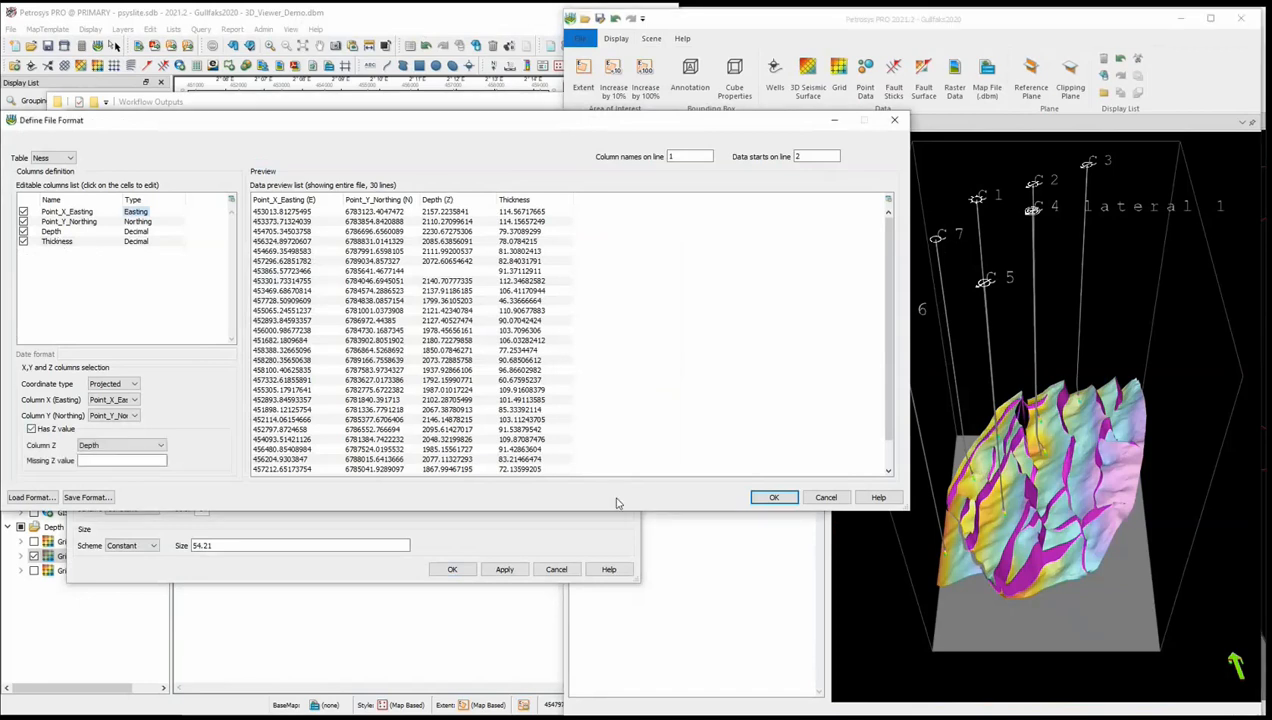
click(773, 497)
Step: Size the Top Ness point symbols by the Thickness attribute
double_click(196, 546)
click(151, 544)
click(130, 560)
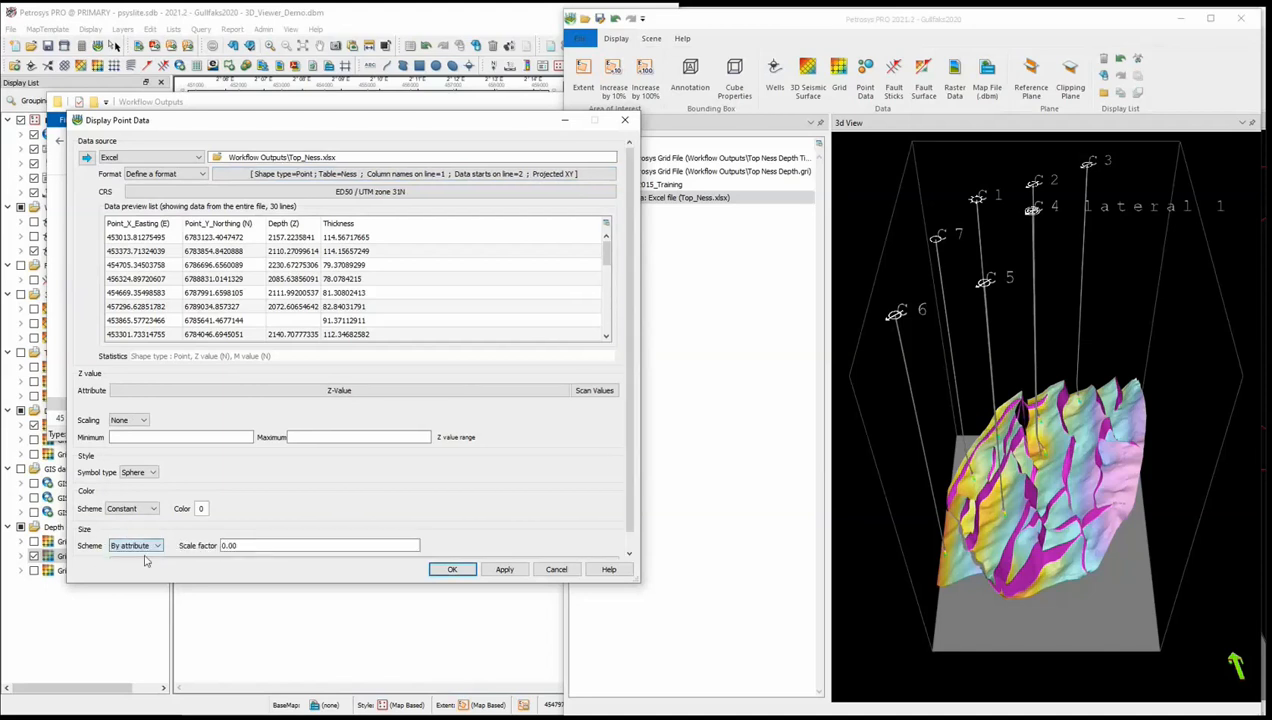
click(180, 546)
click(210, 201)
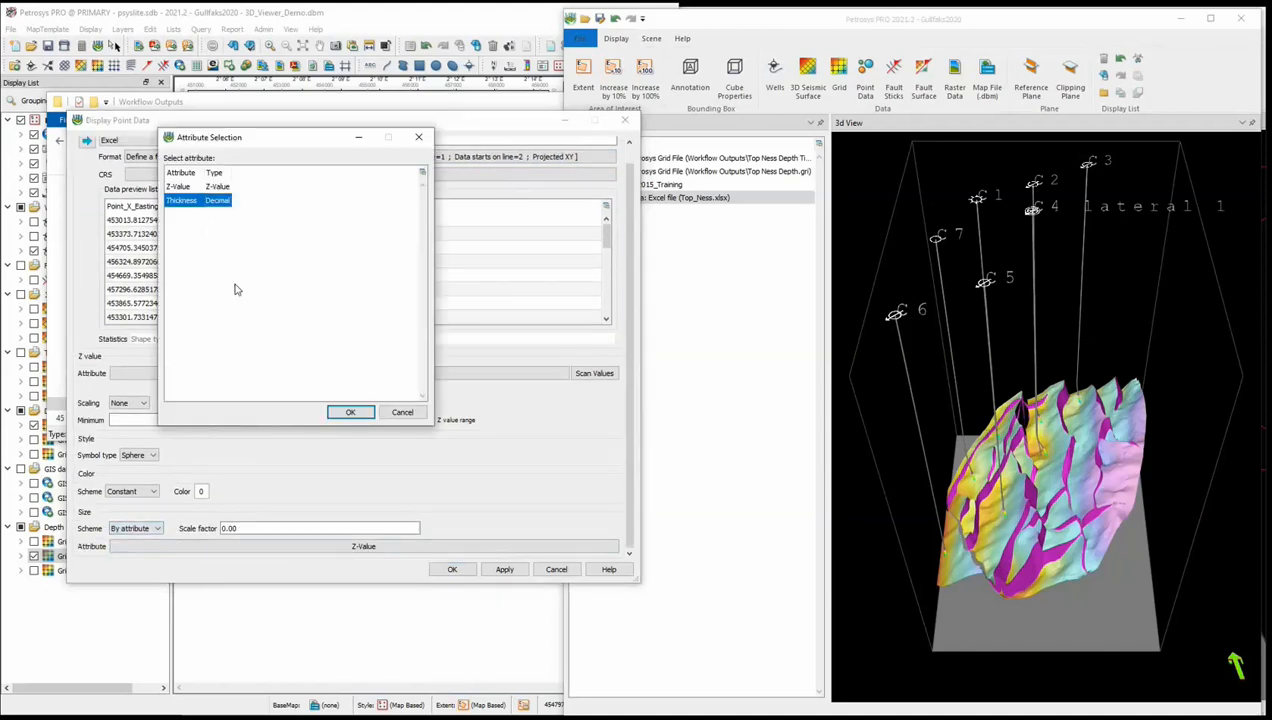
click(352, 412)
Step: Color the Top Ness points by the Thickness attribute and apply the display settings
click(130, 491)
click(126, 512)
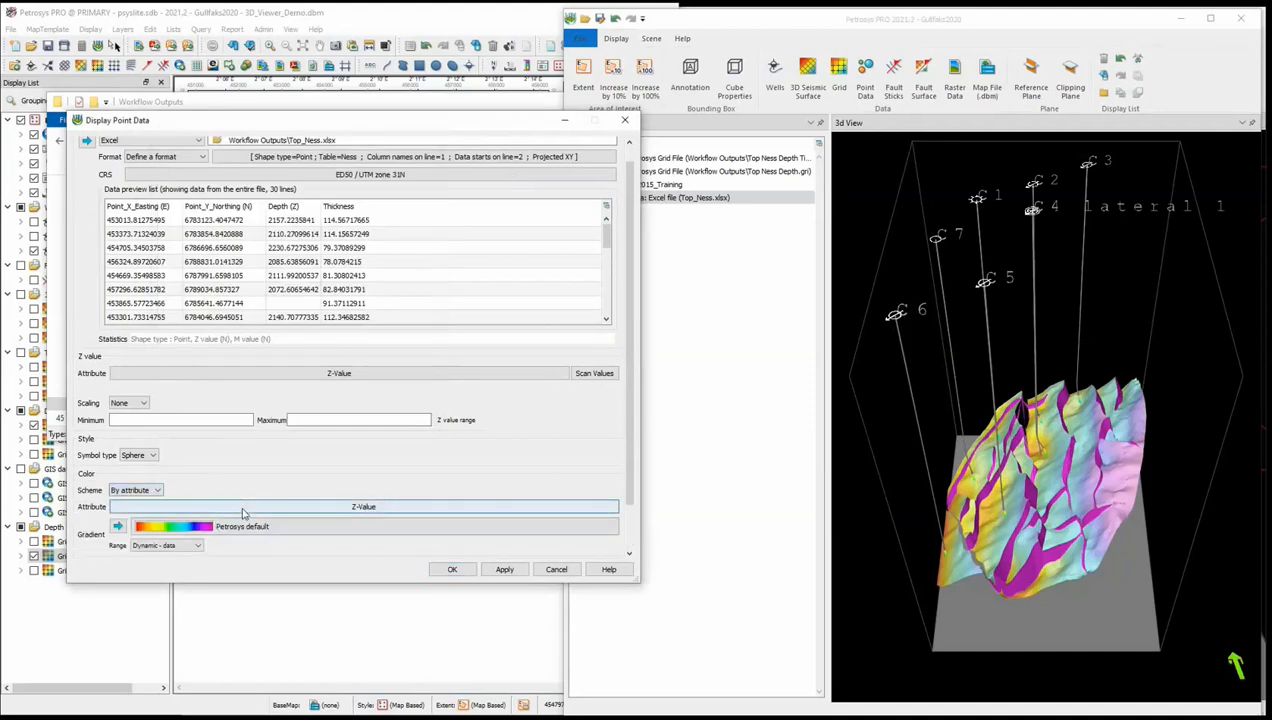
click(220, 506)
click(208, 202)
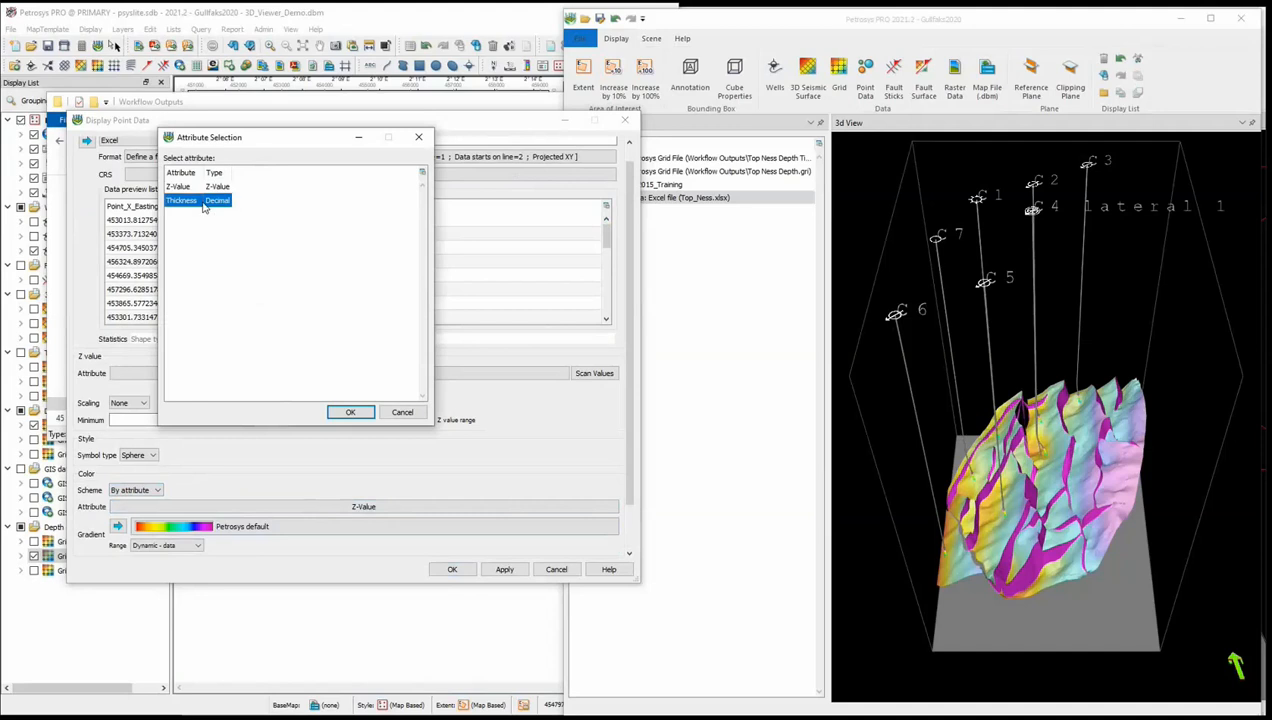
click(348, 412)
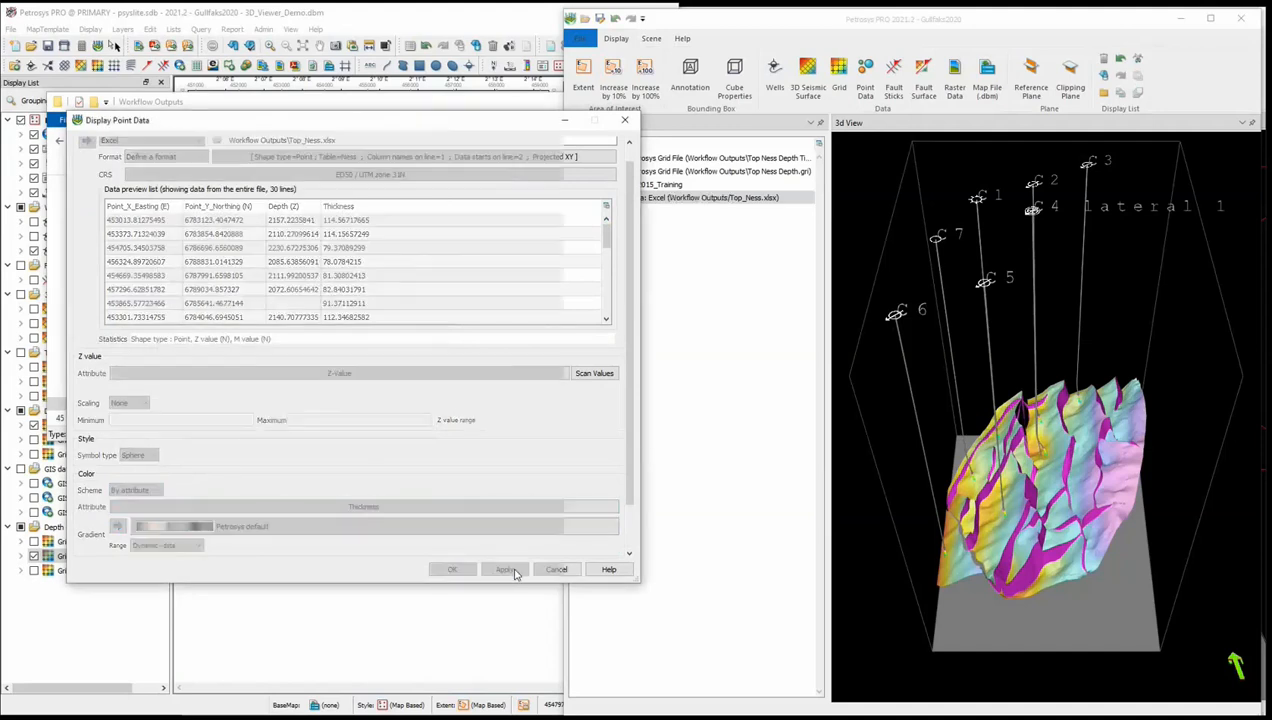
drag(926, 524, 1006, 446)
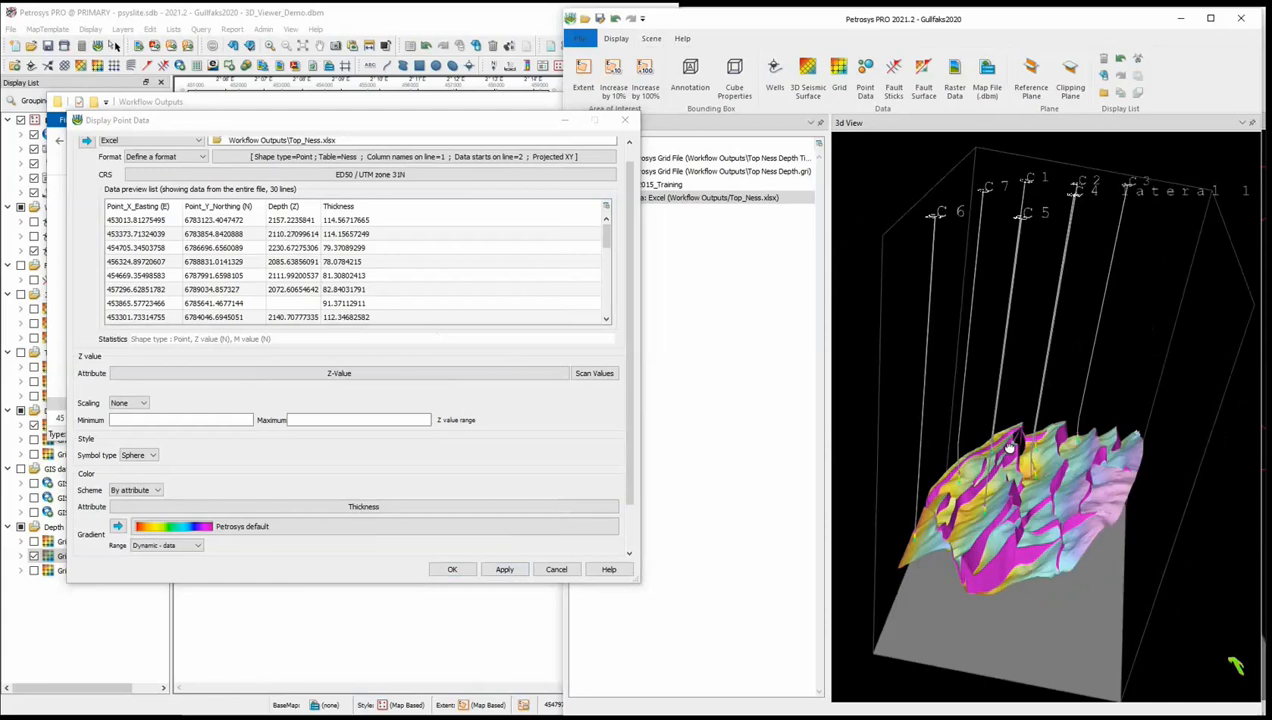
Step: Set the Top Ness points' Z value scaling to Invert and accept the settings
click(127, 402)
click(124, 426)
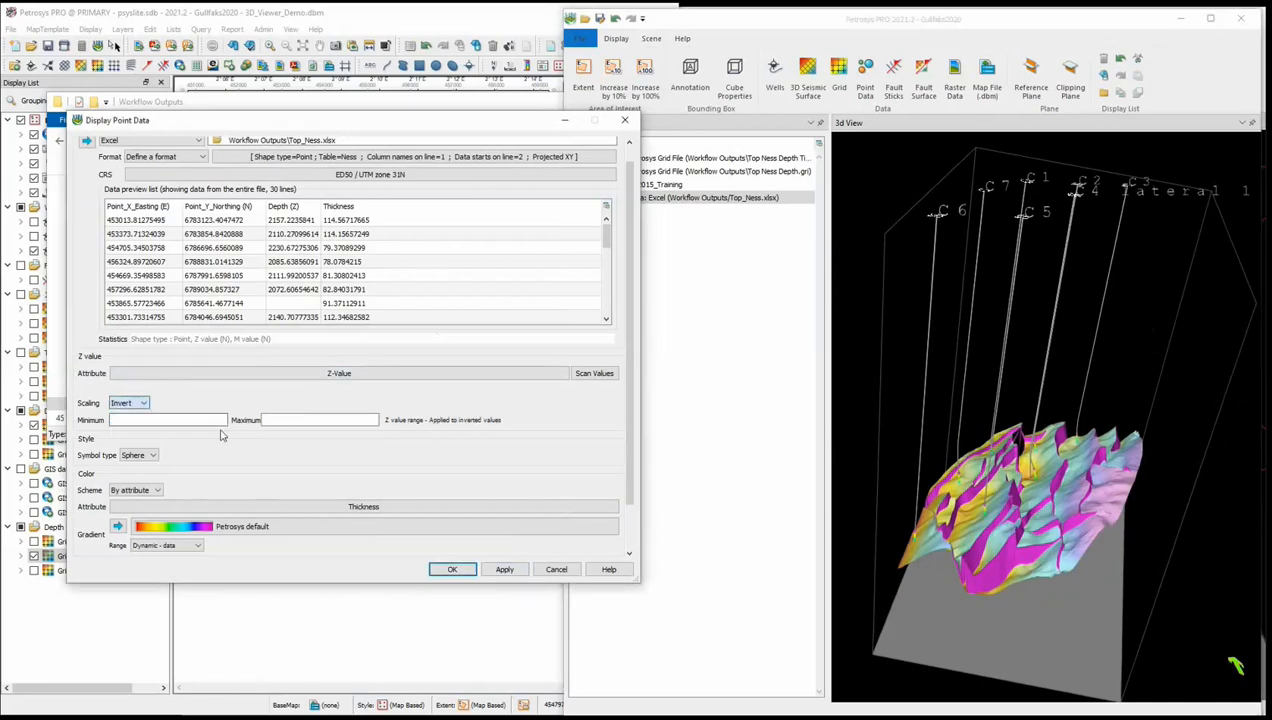
click(452, 569)
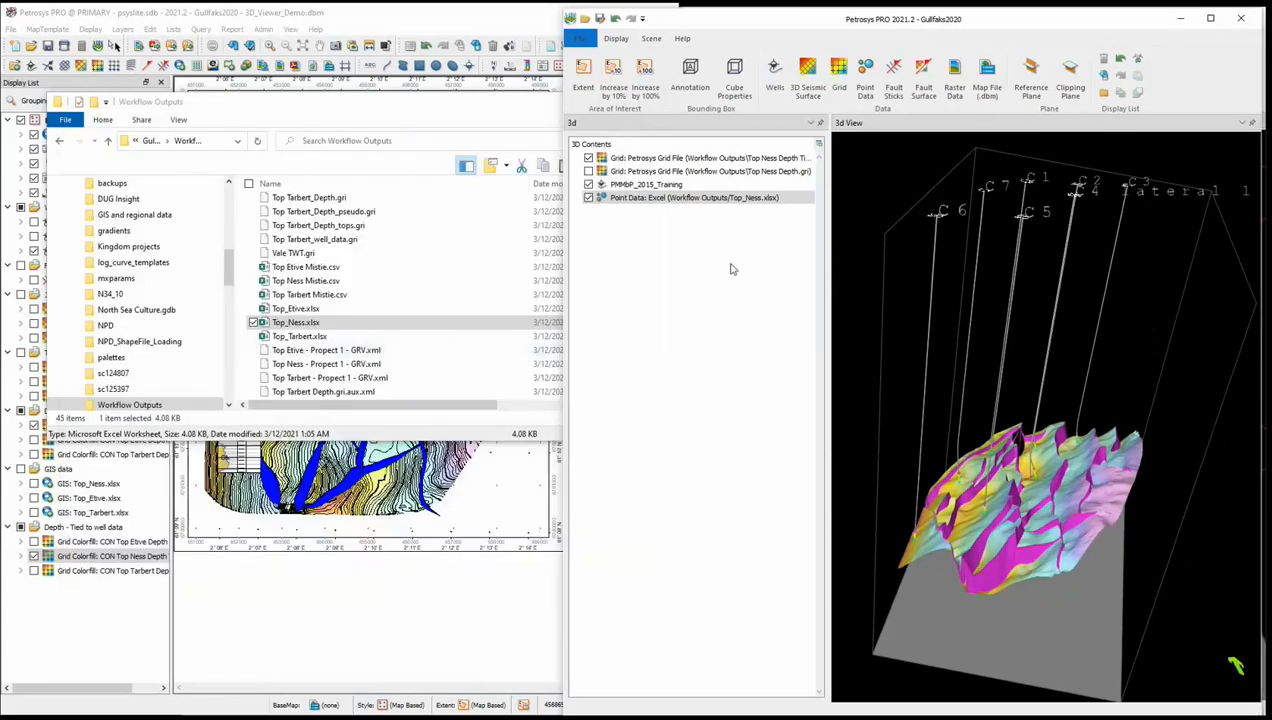
drag(998, 301, 1030, 330)
Step: Reopen the Top Ness point data settings and try a symbol scale factor of 10
double_click(628, 197)
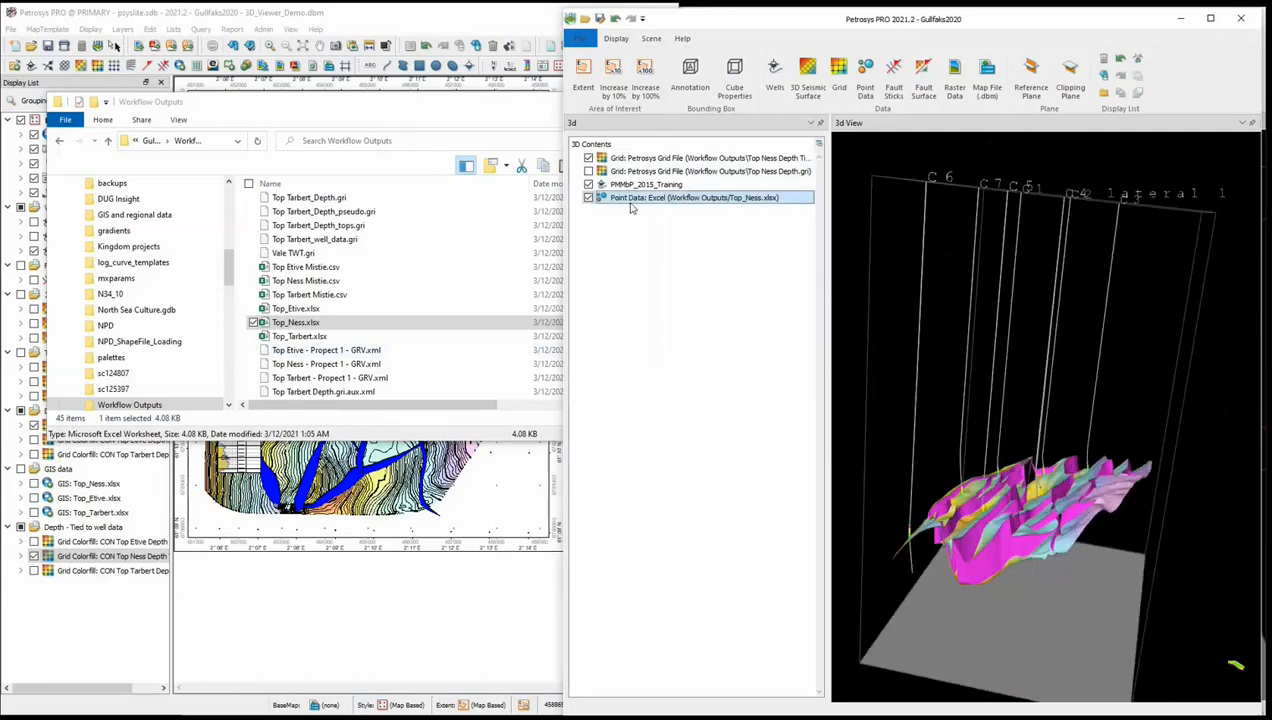
double_click(229, 597)
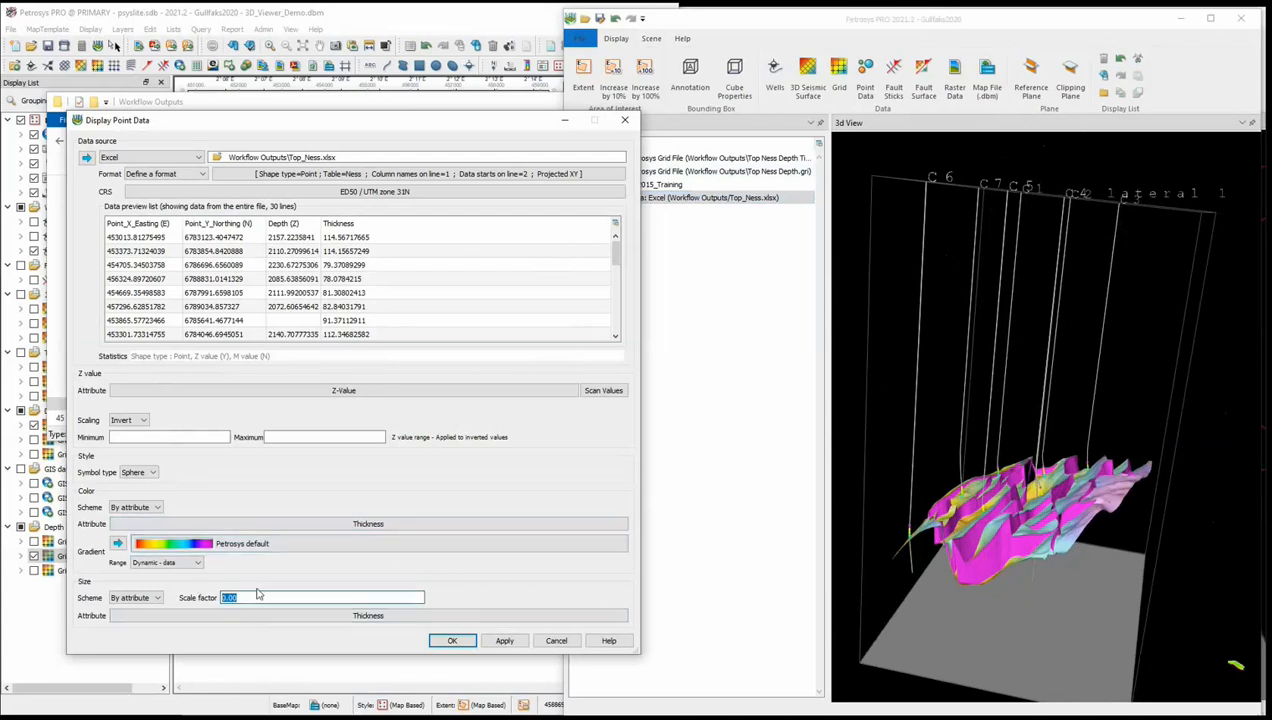
click(497, 642)
double_click(237, 597)
text(10)
click(503, 641)
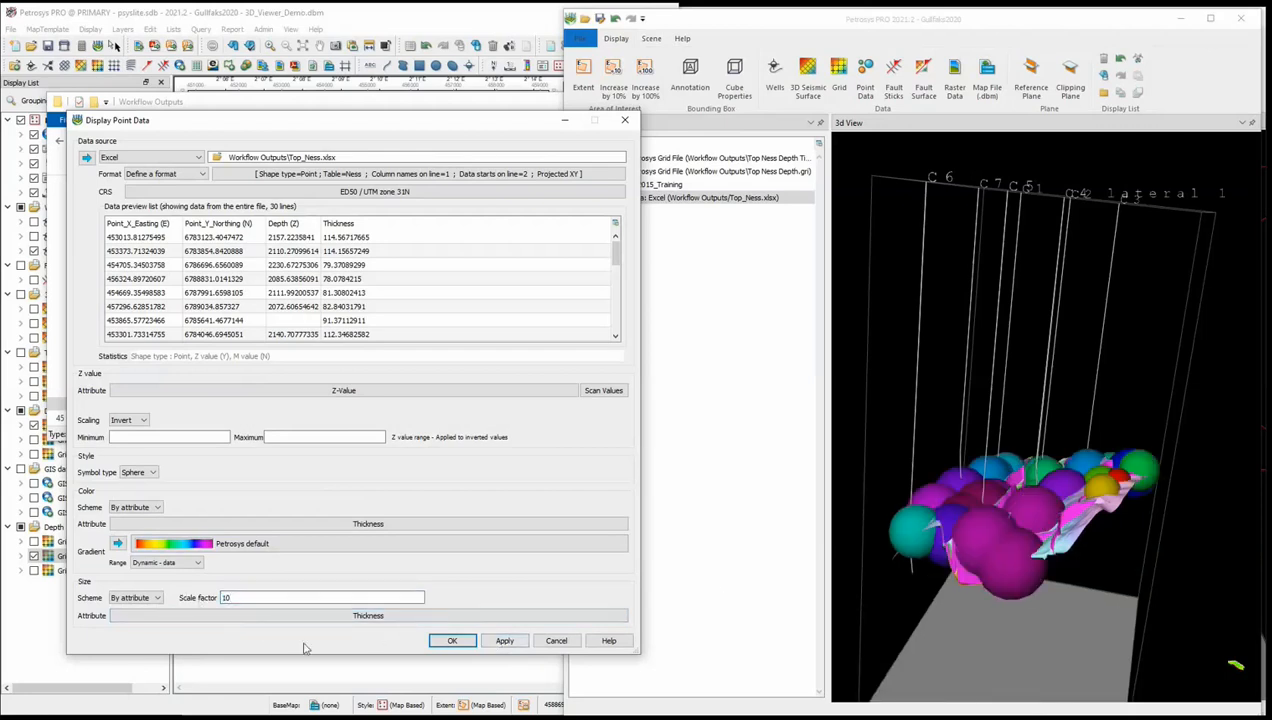
Step: Set the symbol scale factor to 1, inspect the points against the tied depth surface, and accept the settings
double_click(229, 599)
text(1)
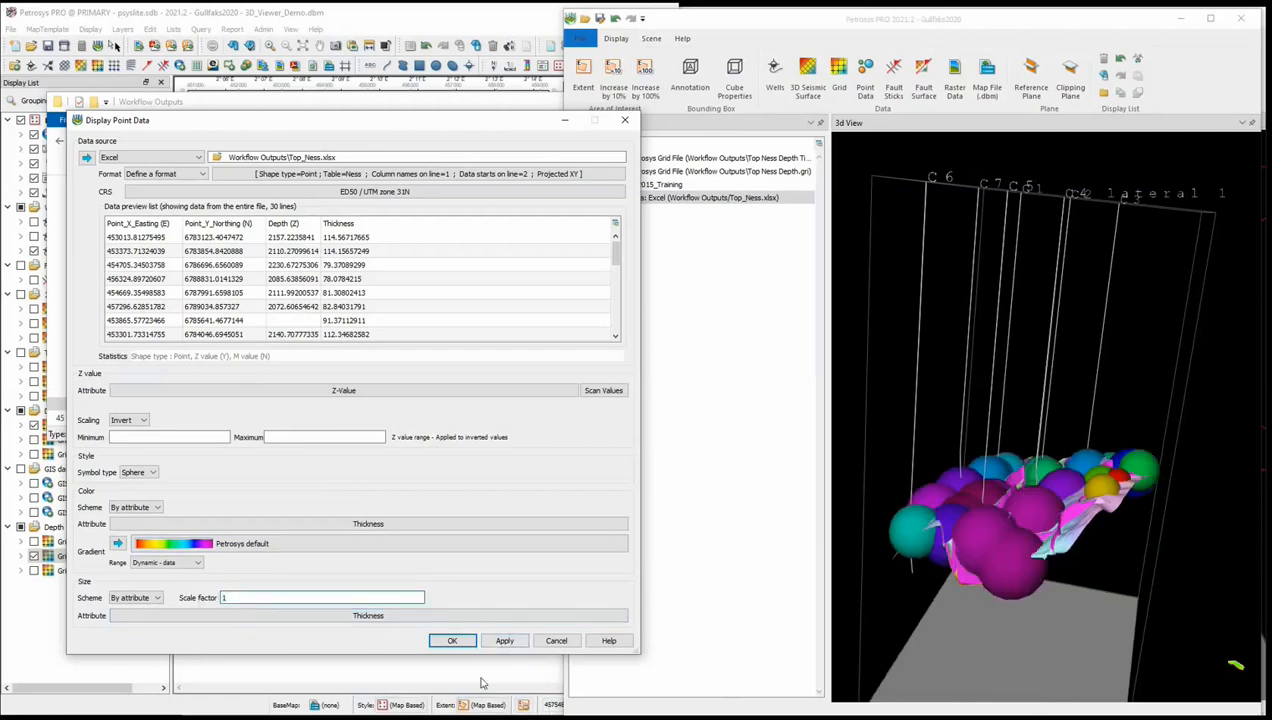
click(507, 645)
drag(985, 467, 1170, 511)
scroll(1096, 513, up, 2)
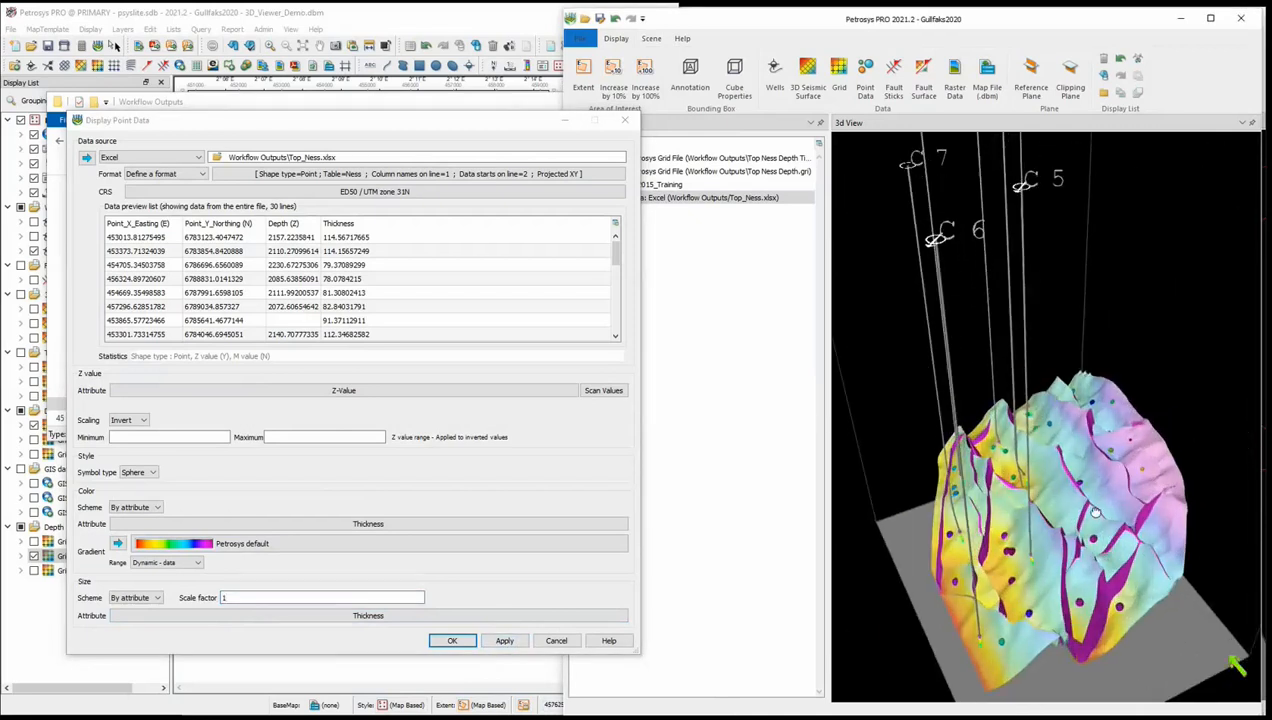
scroll(1096, 513, up, 3)
drag(1049, 619, 1022, 414)
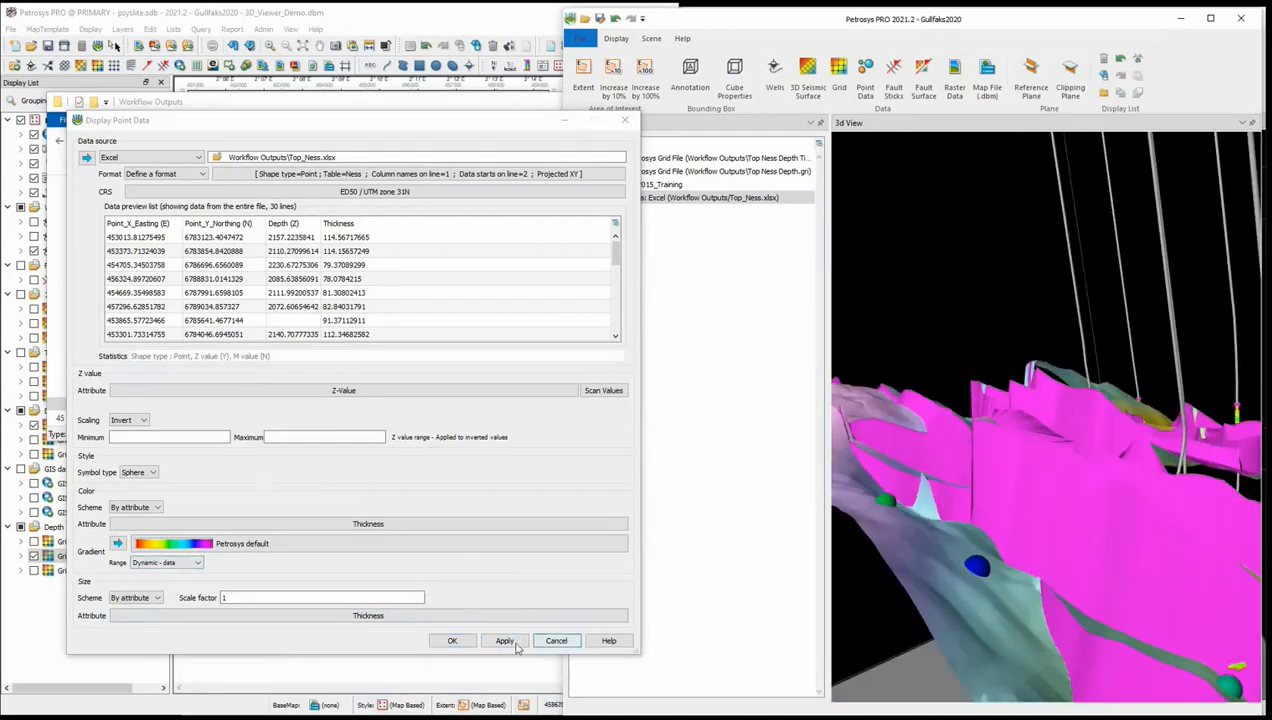
click(470, 637)
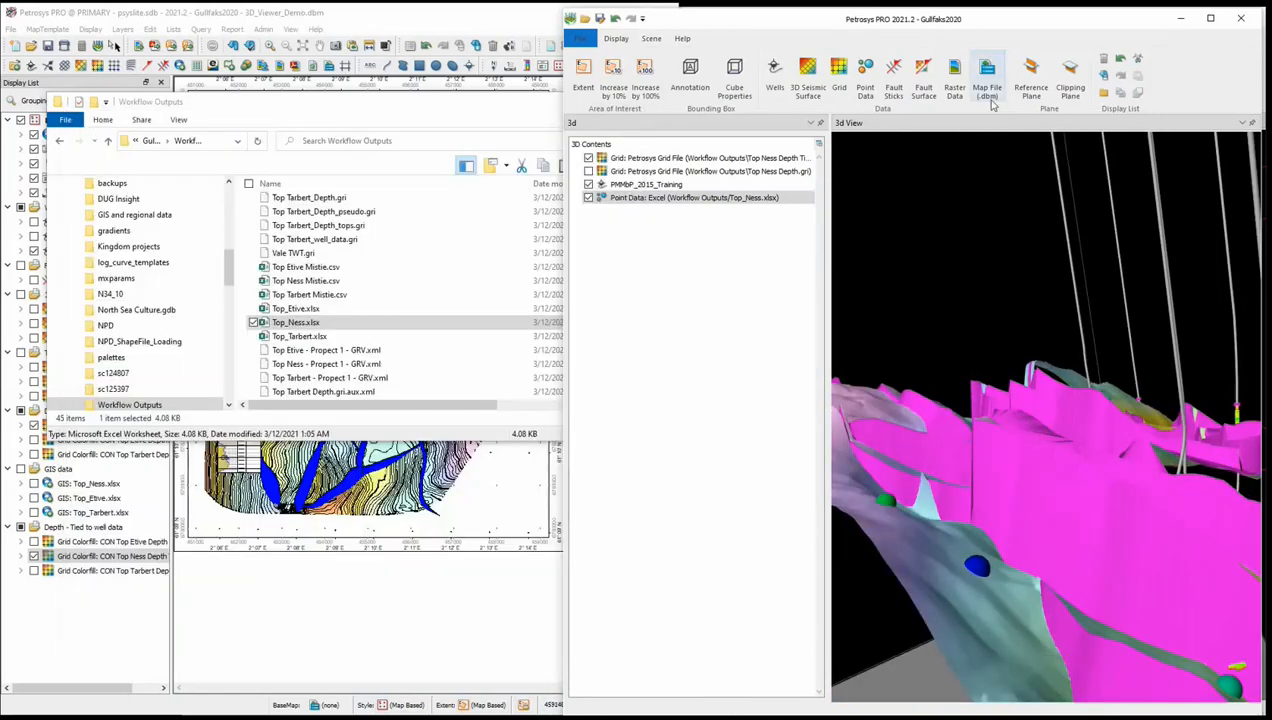
Step: Add a reference plane on the Z axis with a value of 2000 to the 3D scene
click(653, 40)
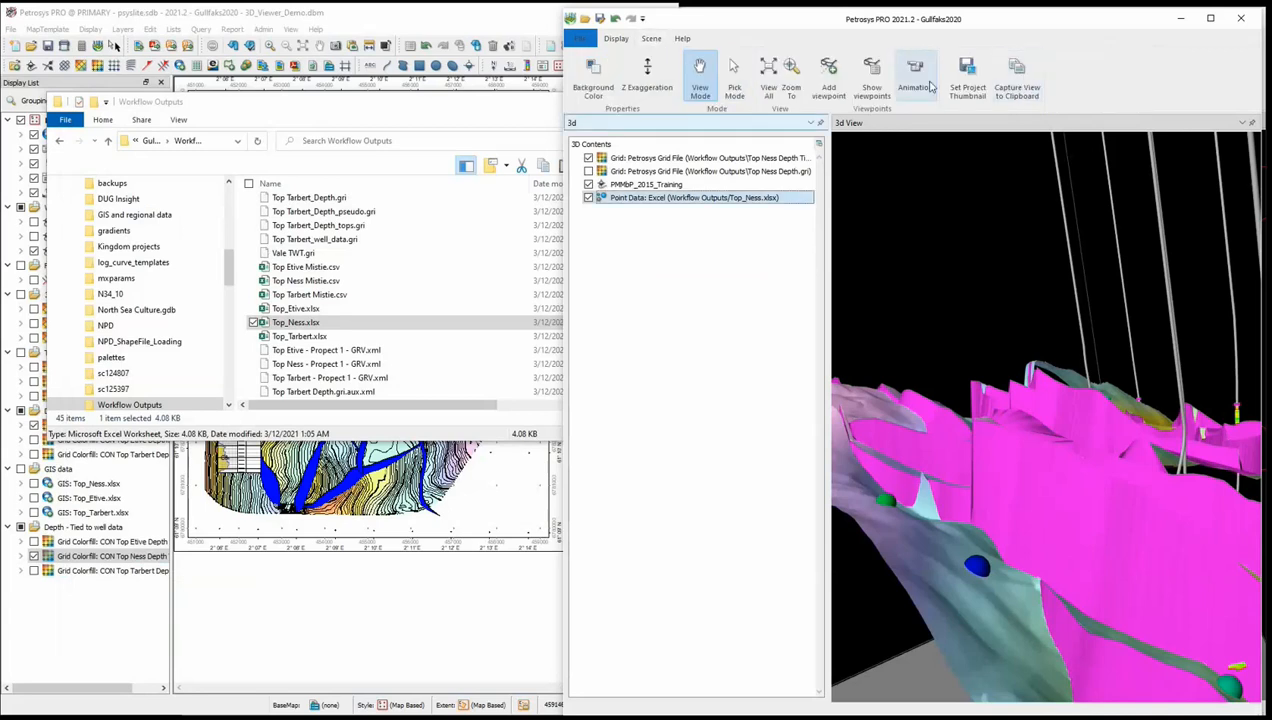
click(617, 41)
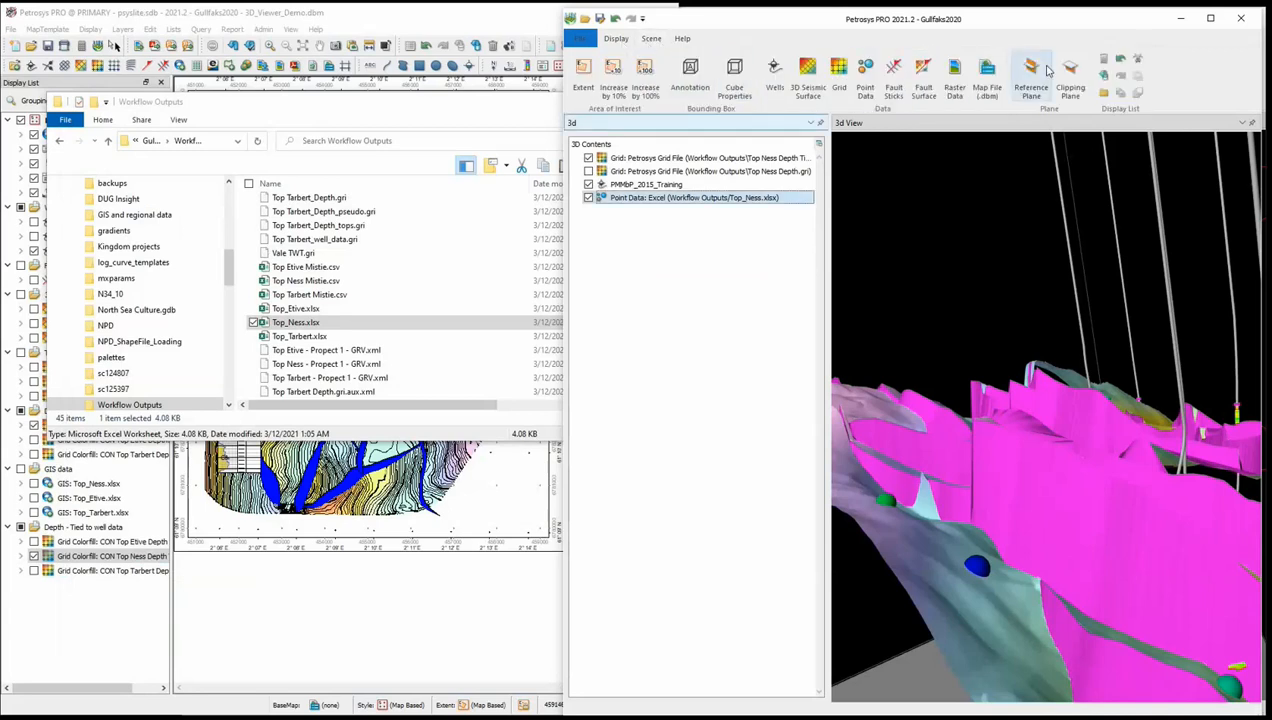
click(1031, 78)
click(619, 248)
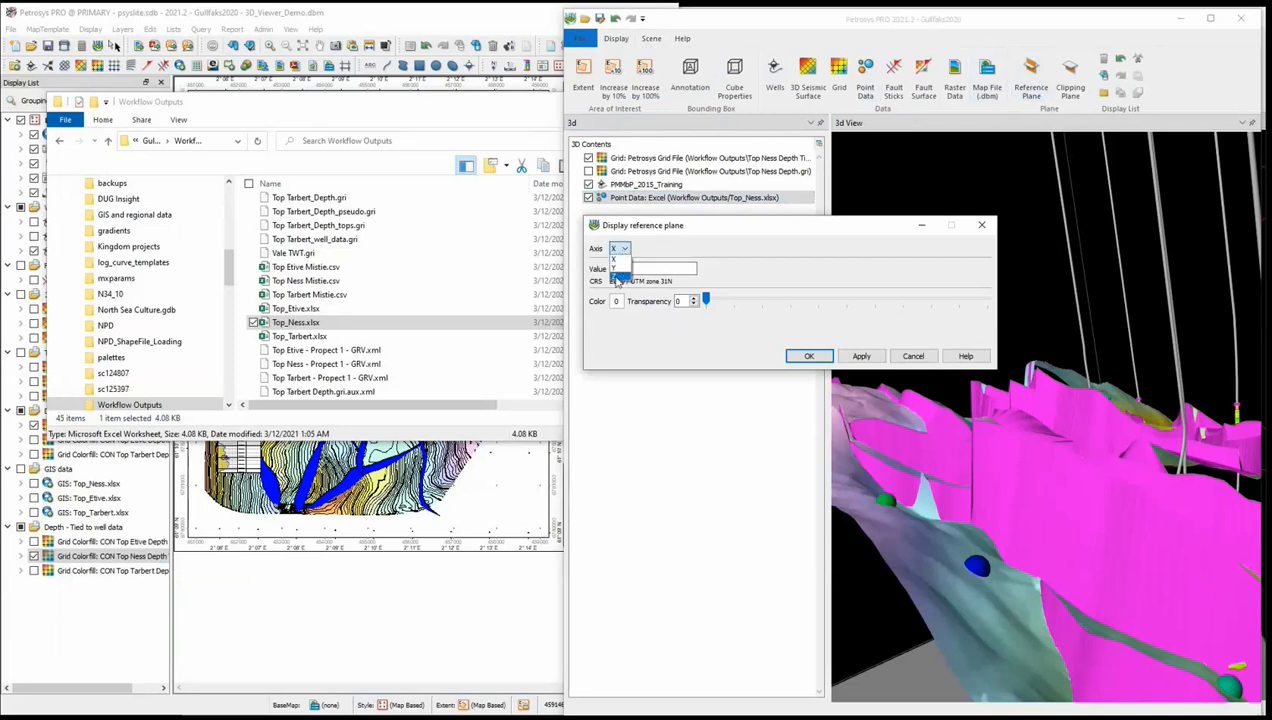
click(617, 279)
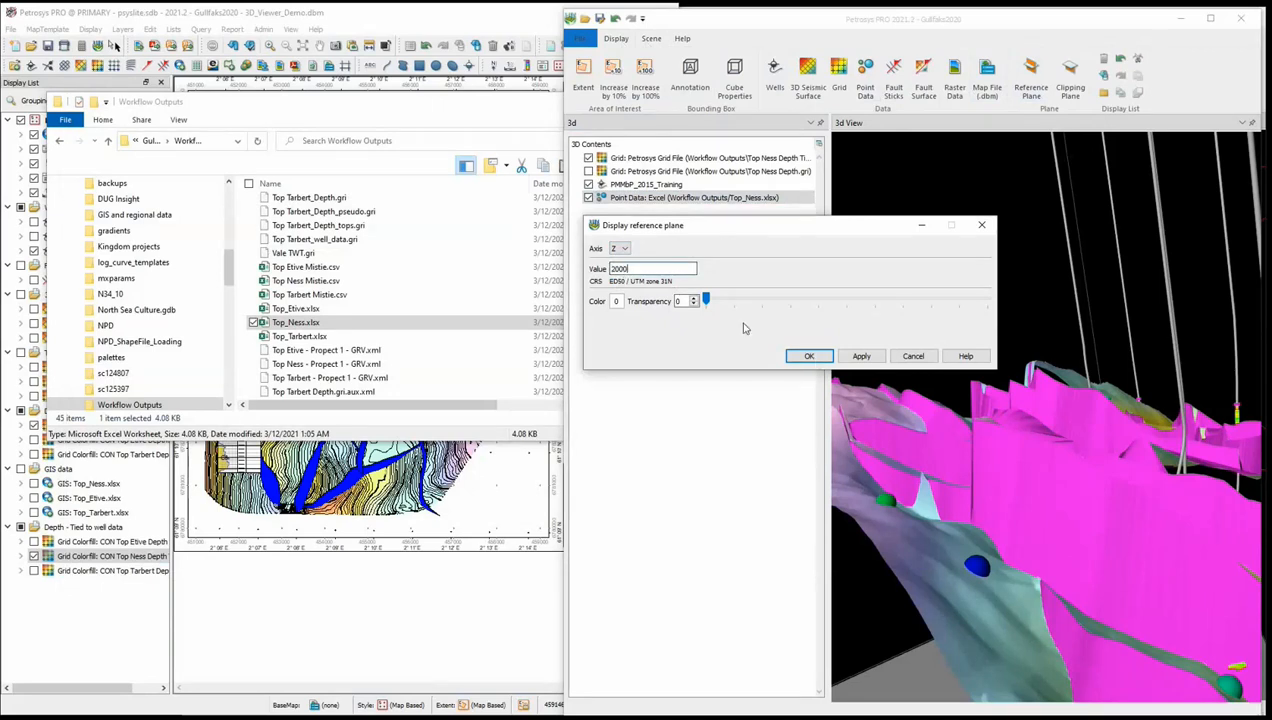
click(809, 356)
Step: Reopen the Z reference plane's settings, change its value to -2000, and accept the settings
click(626, 212)
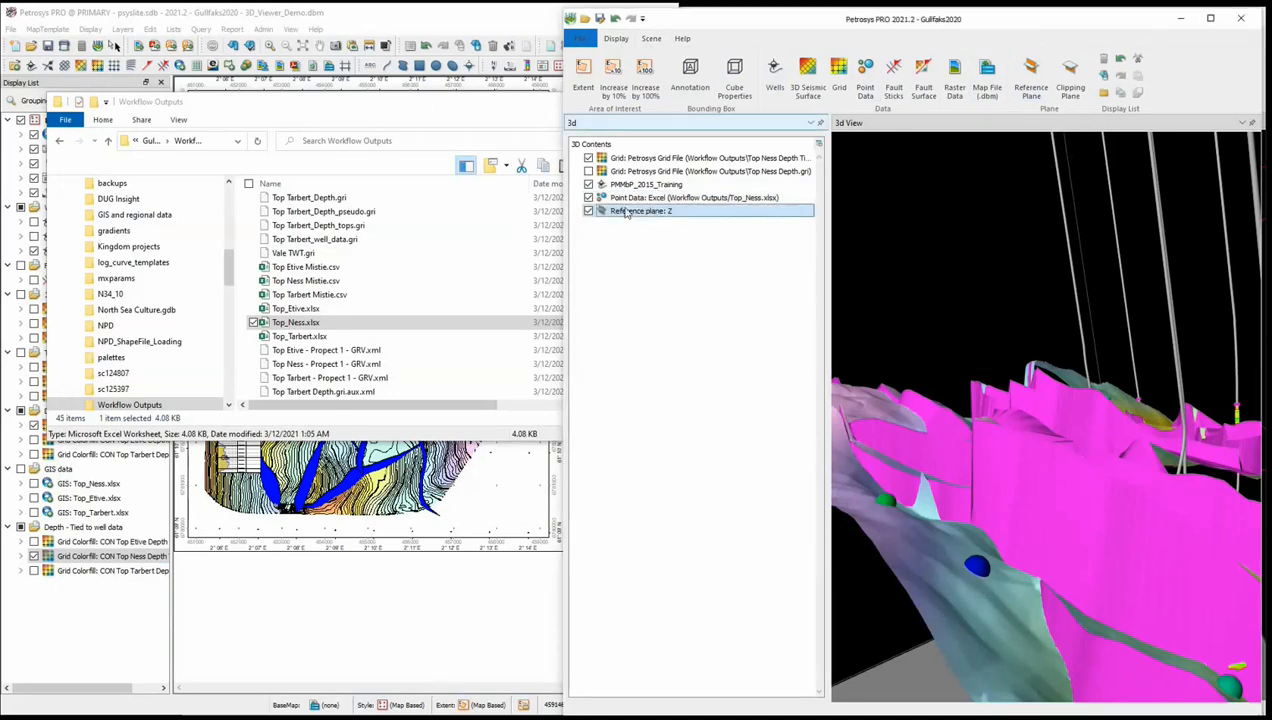
double_click(626, 212)
click(611, 268)
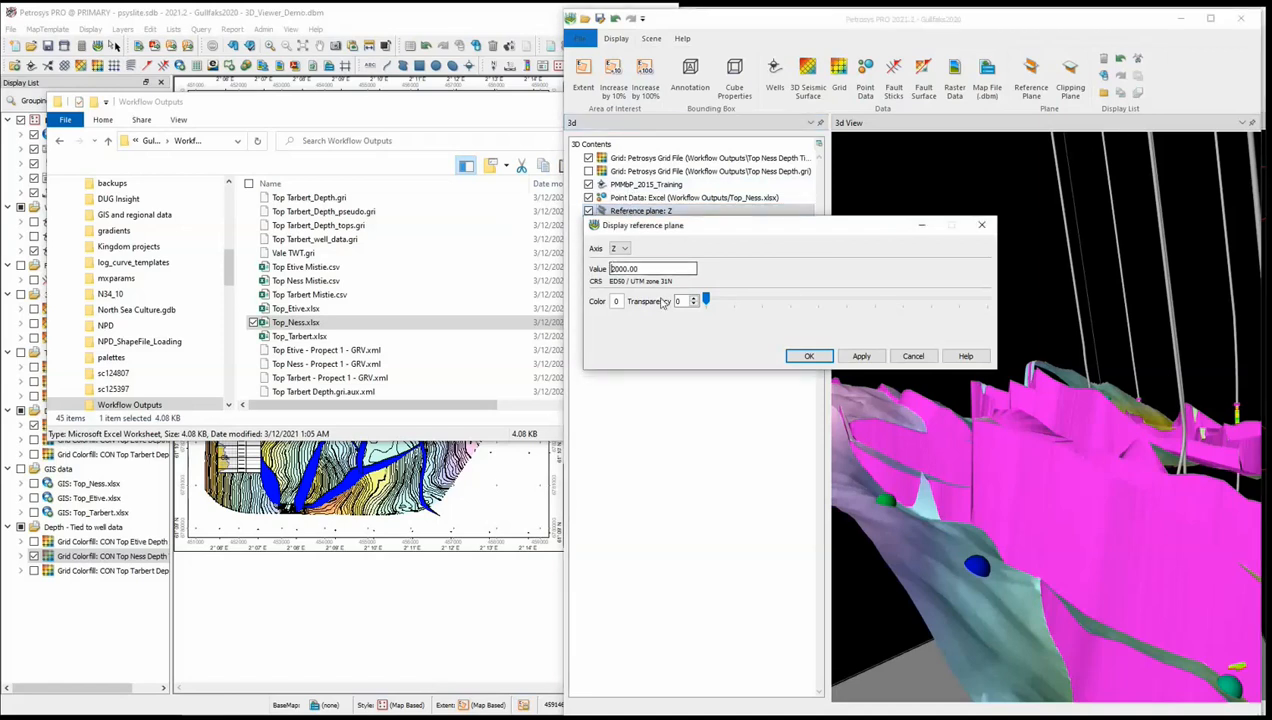
text(-)
click(861, 356)
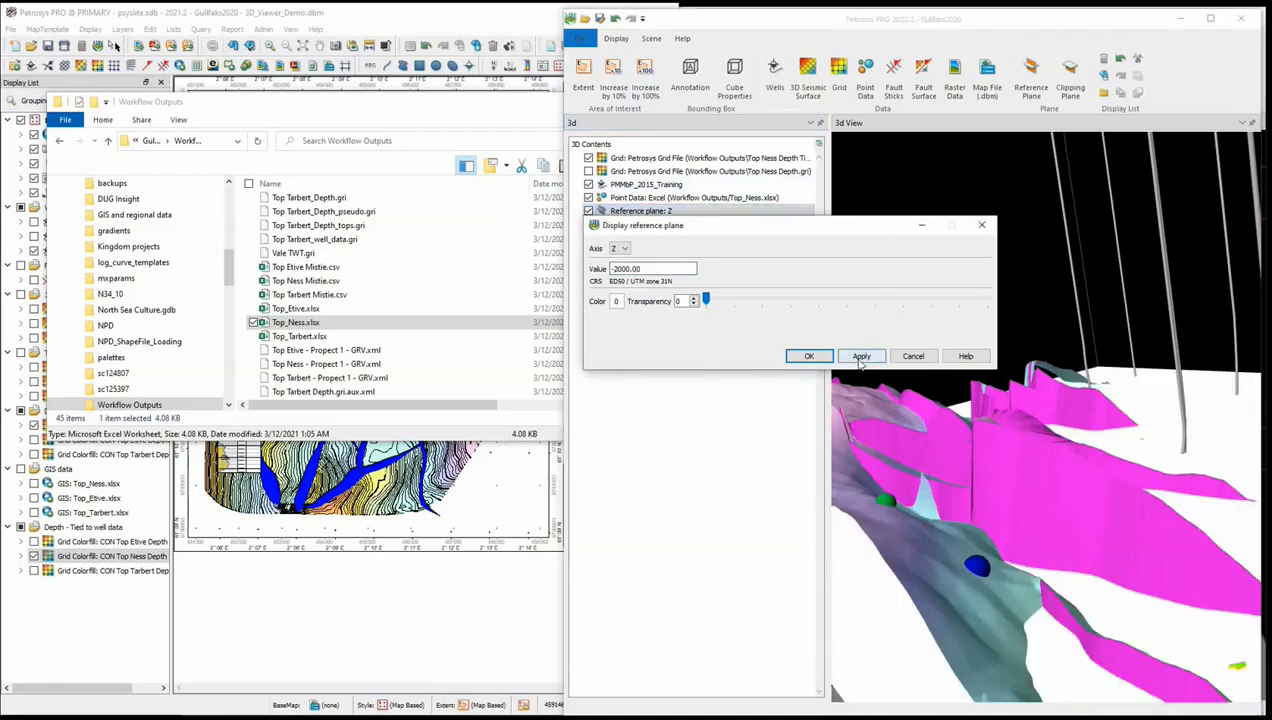
click(809, 356)
Step: Switch to Pick Mode, move the Z reference plane through the depth surface to about -2059, and return to View Mode
drag(968, 412, 844, 168)
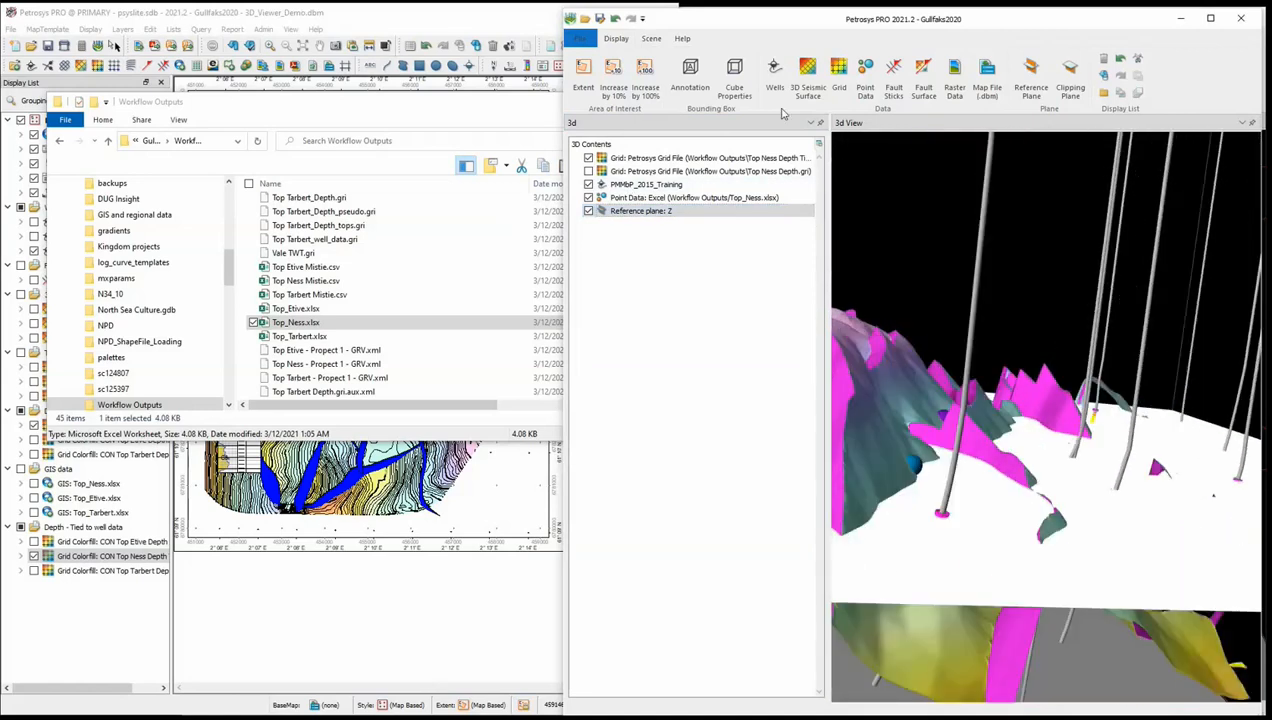
click(651, 38)
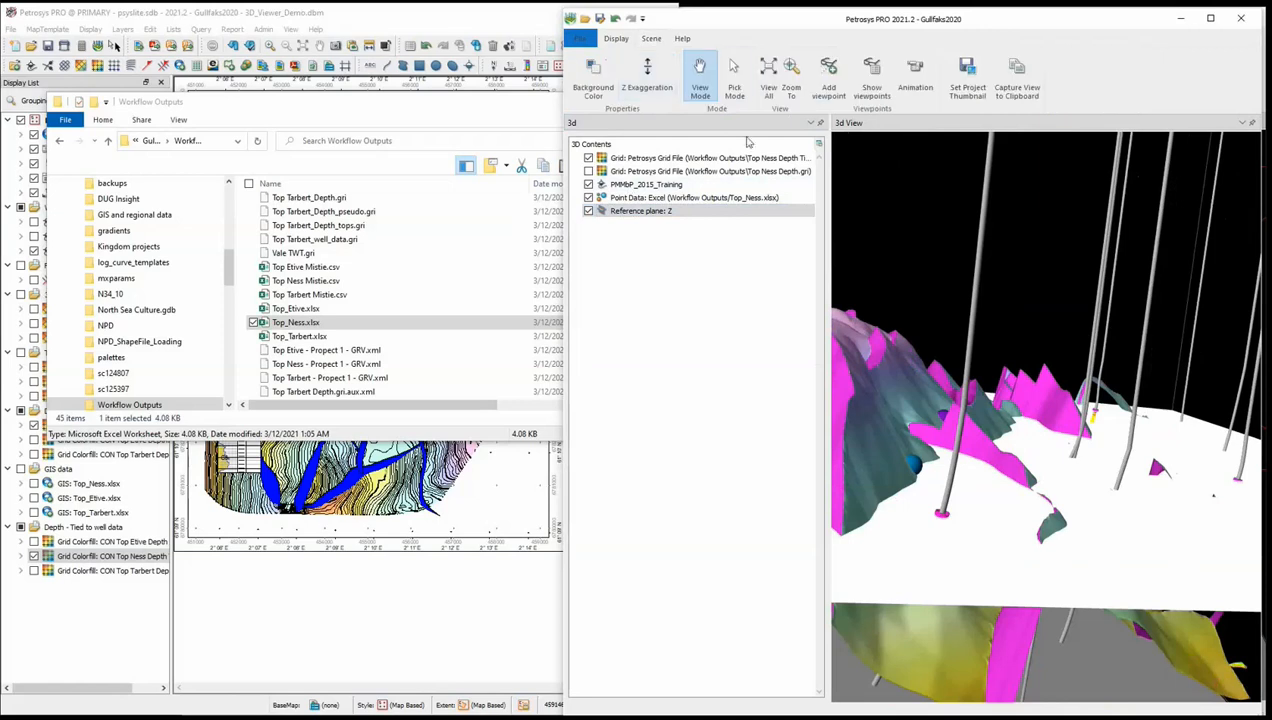
click(734, 80)
mouse_move(1037, 614)
mouse_down()
mouse_move(1030, 560)
mouse_move(1049, 635)
mouse_move(1050, 610)
mouse_up()
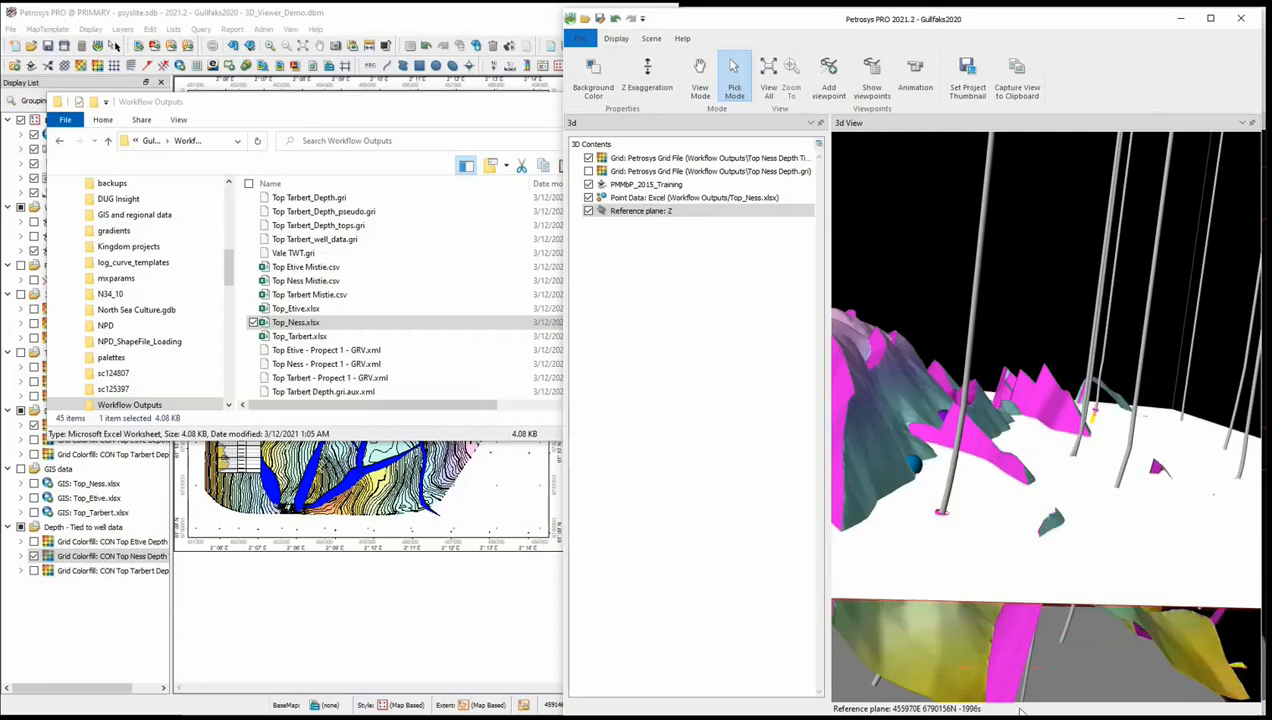
drag(992, 651, 1032, 598)
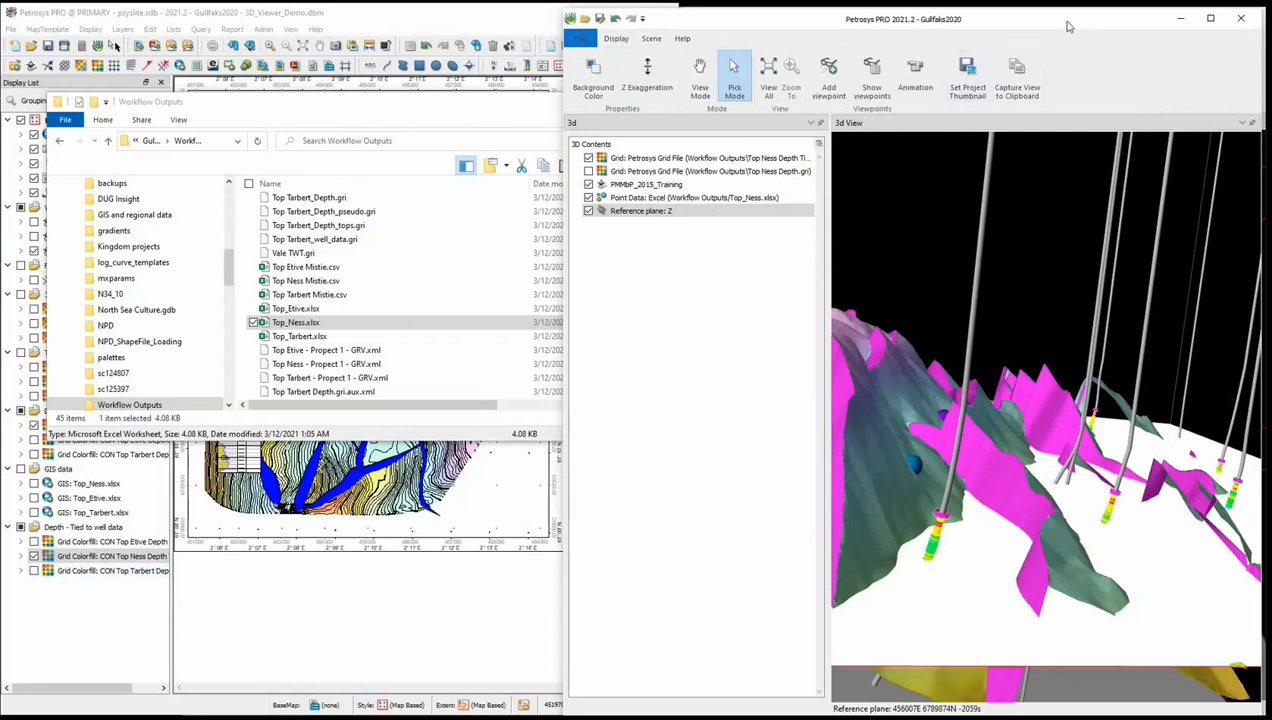
click(700, 72)
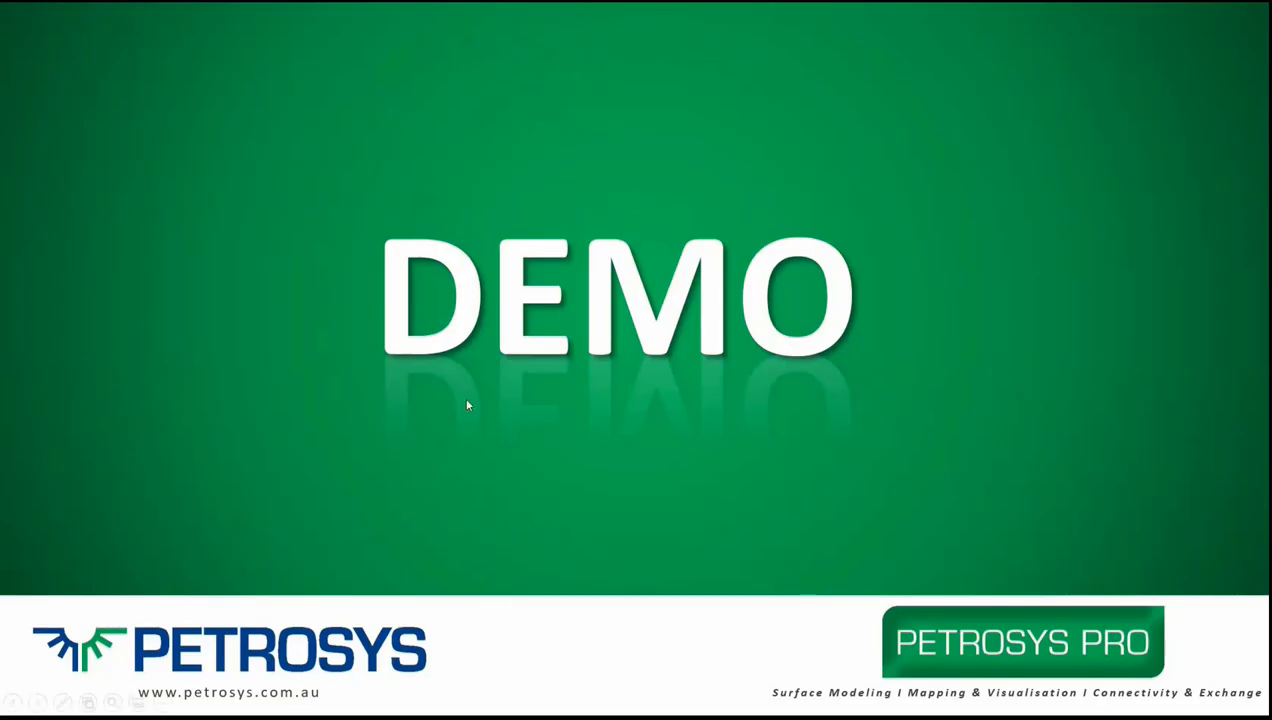
click(678, 372)
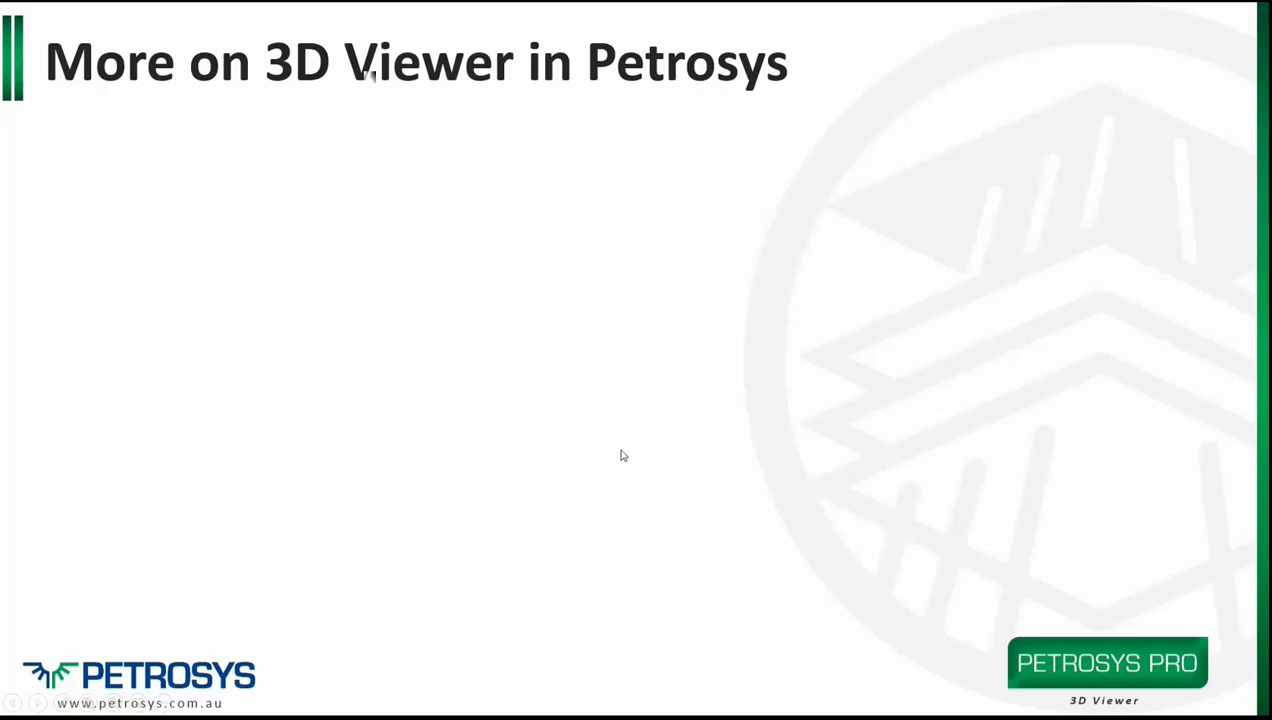
click(523, 449)
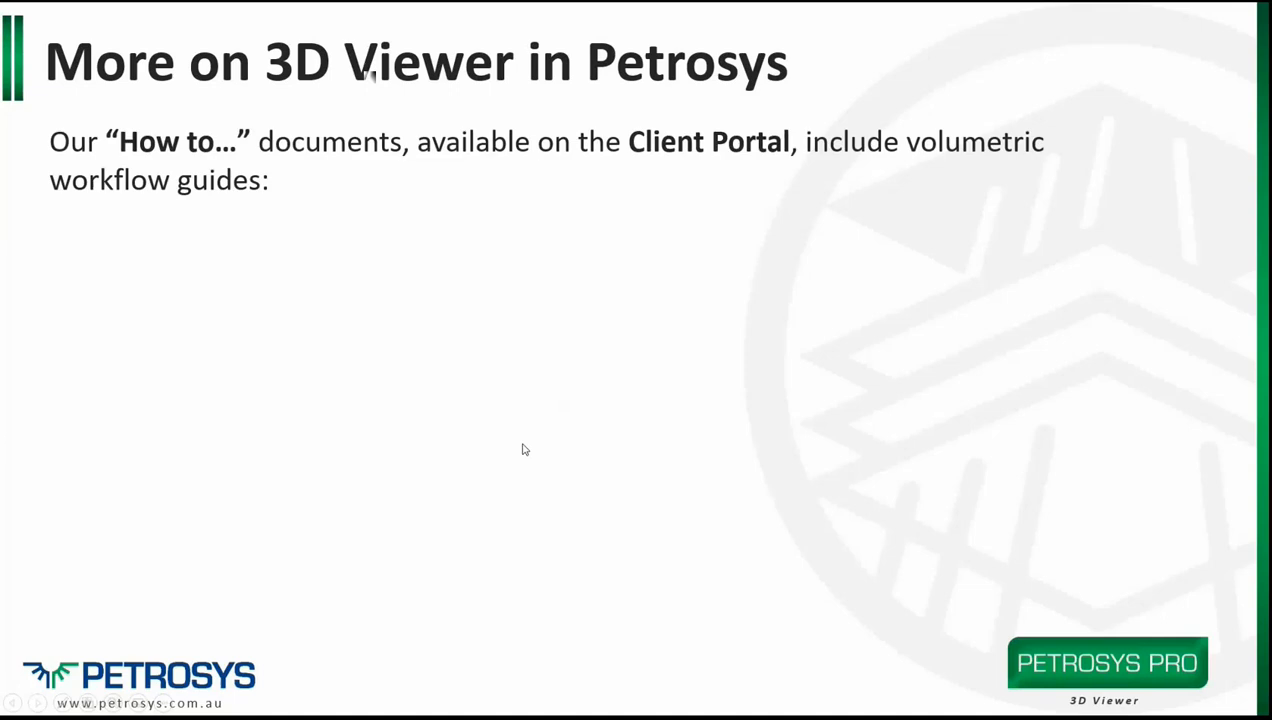
click(565, 395)
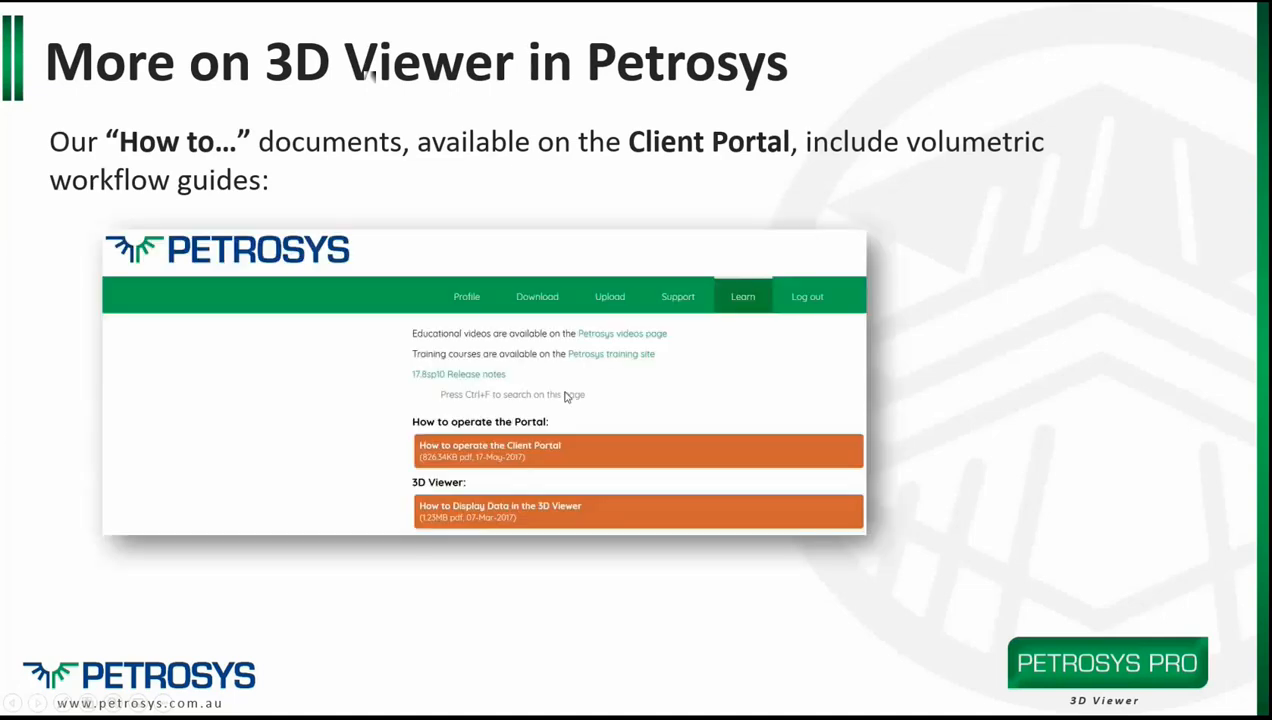
click(735, 339)
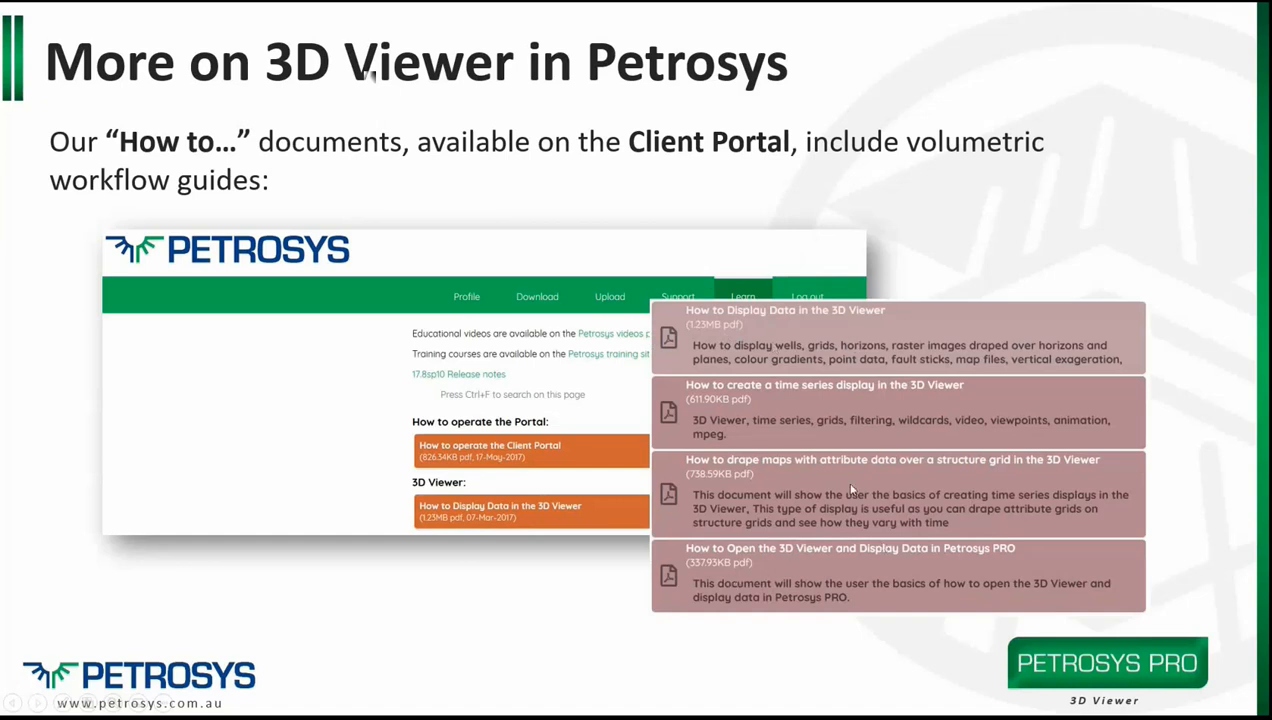
click(727, 510)
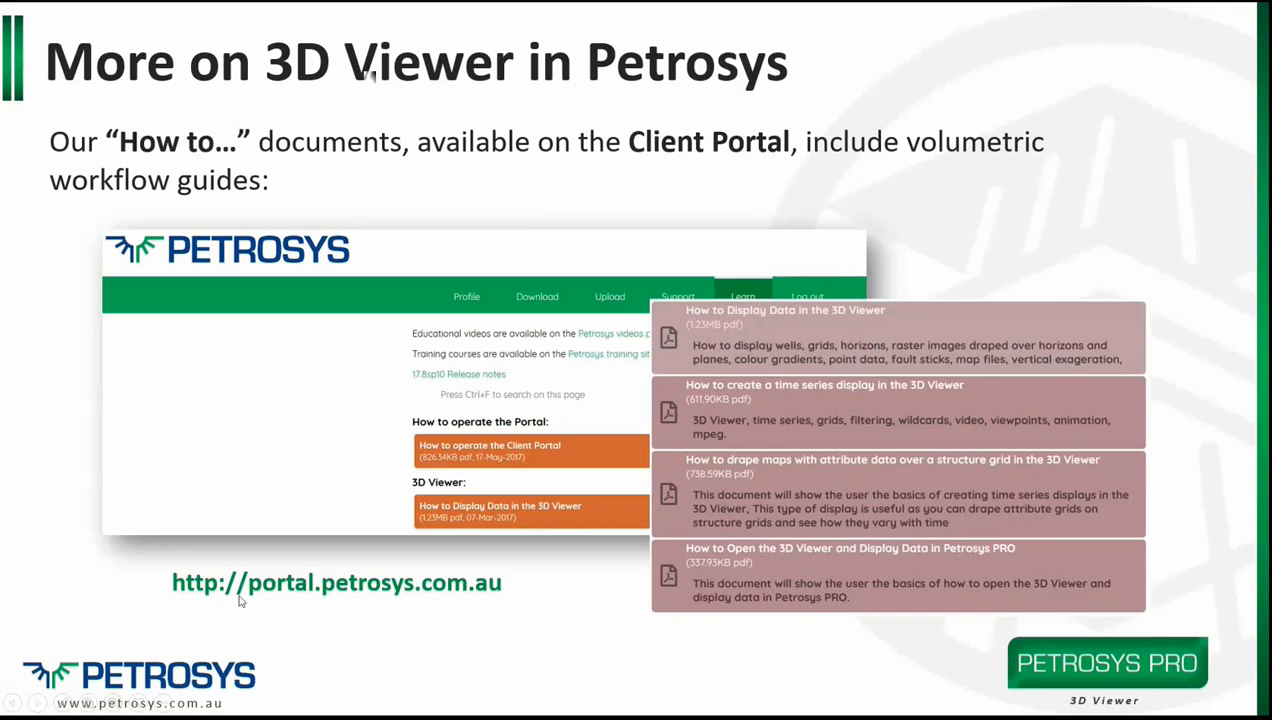